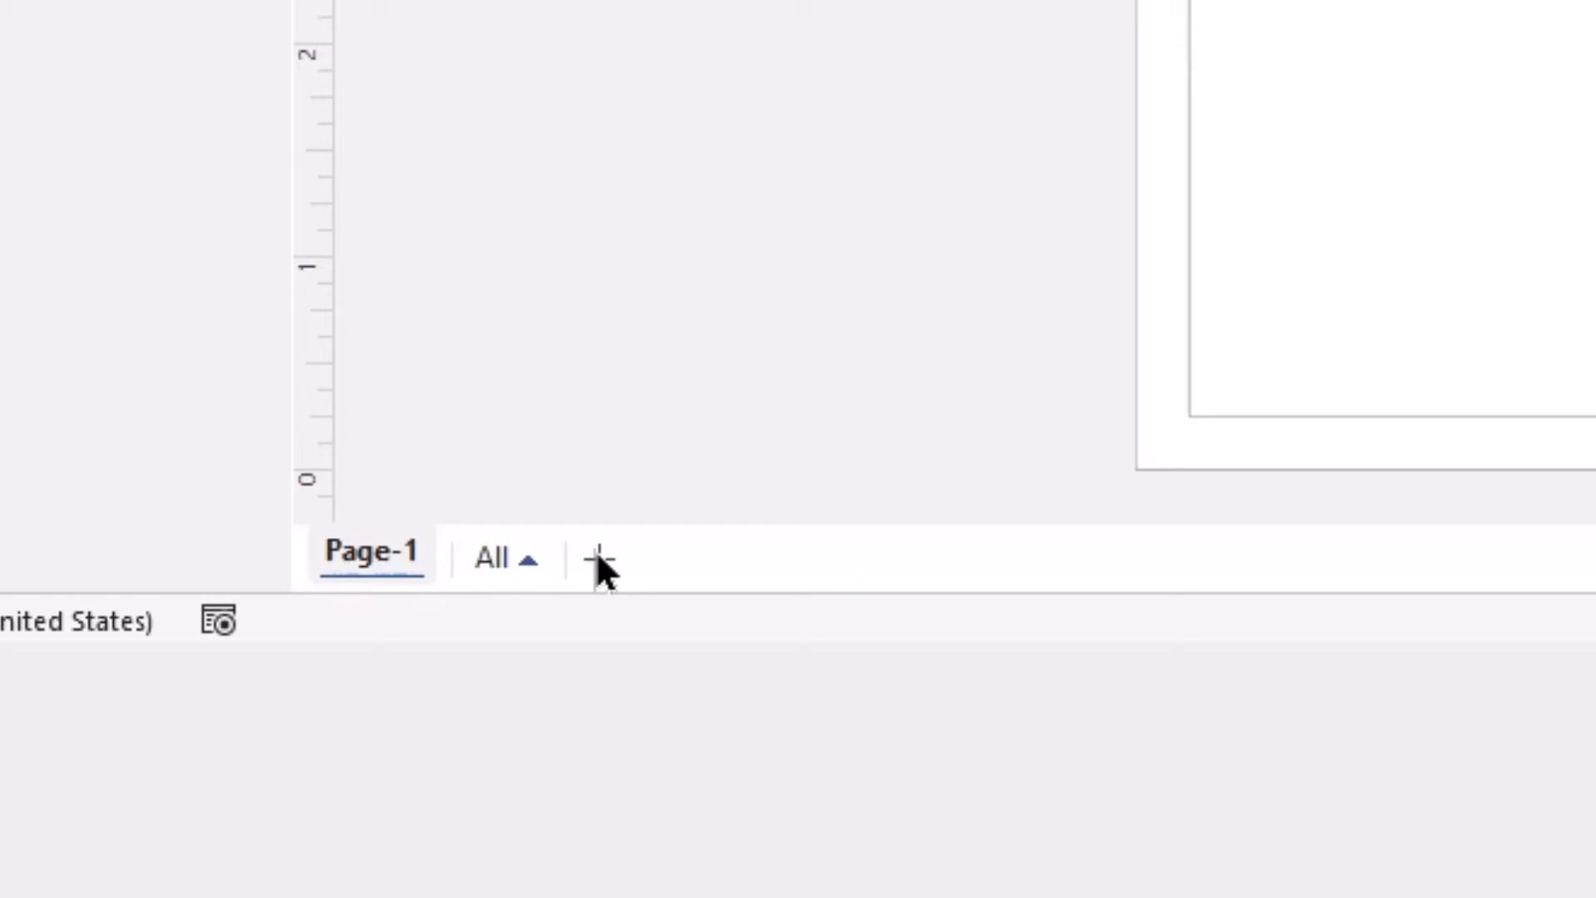
# Insert a new blank page, Page-2, beside Page-1 in the drawing.
pyautogui.click(600, 558)
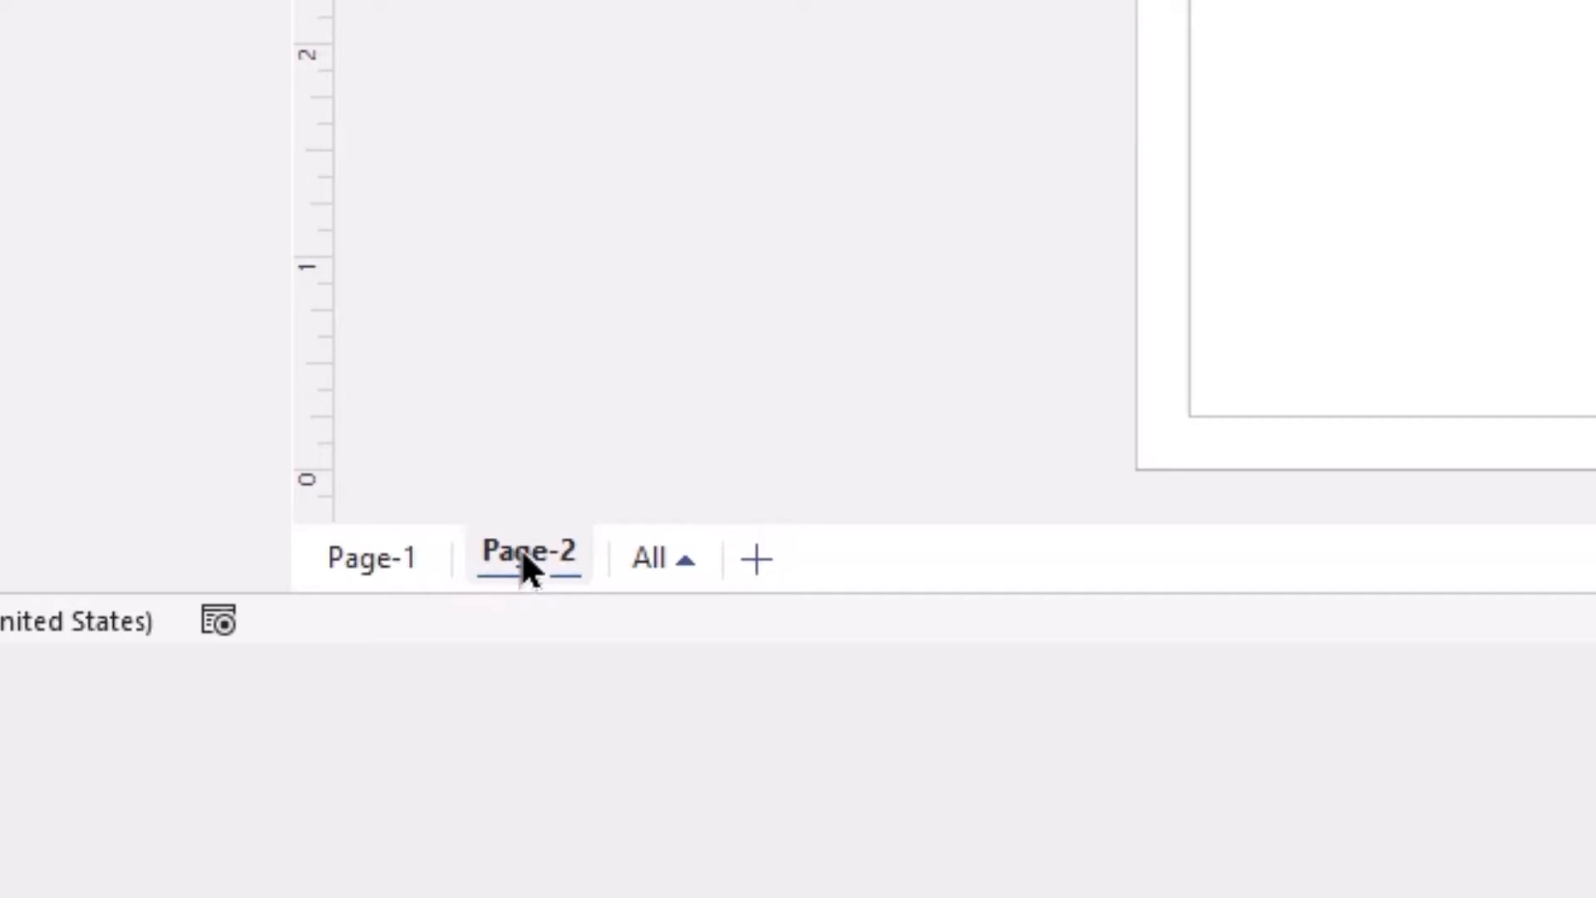
pyautogui.rightClick(524, 569)
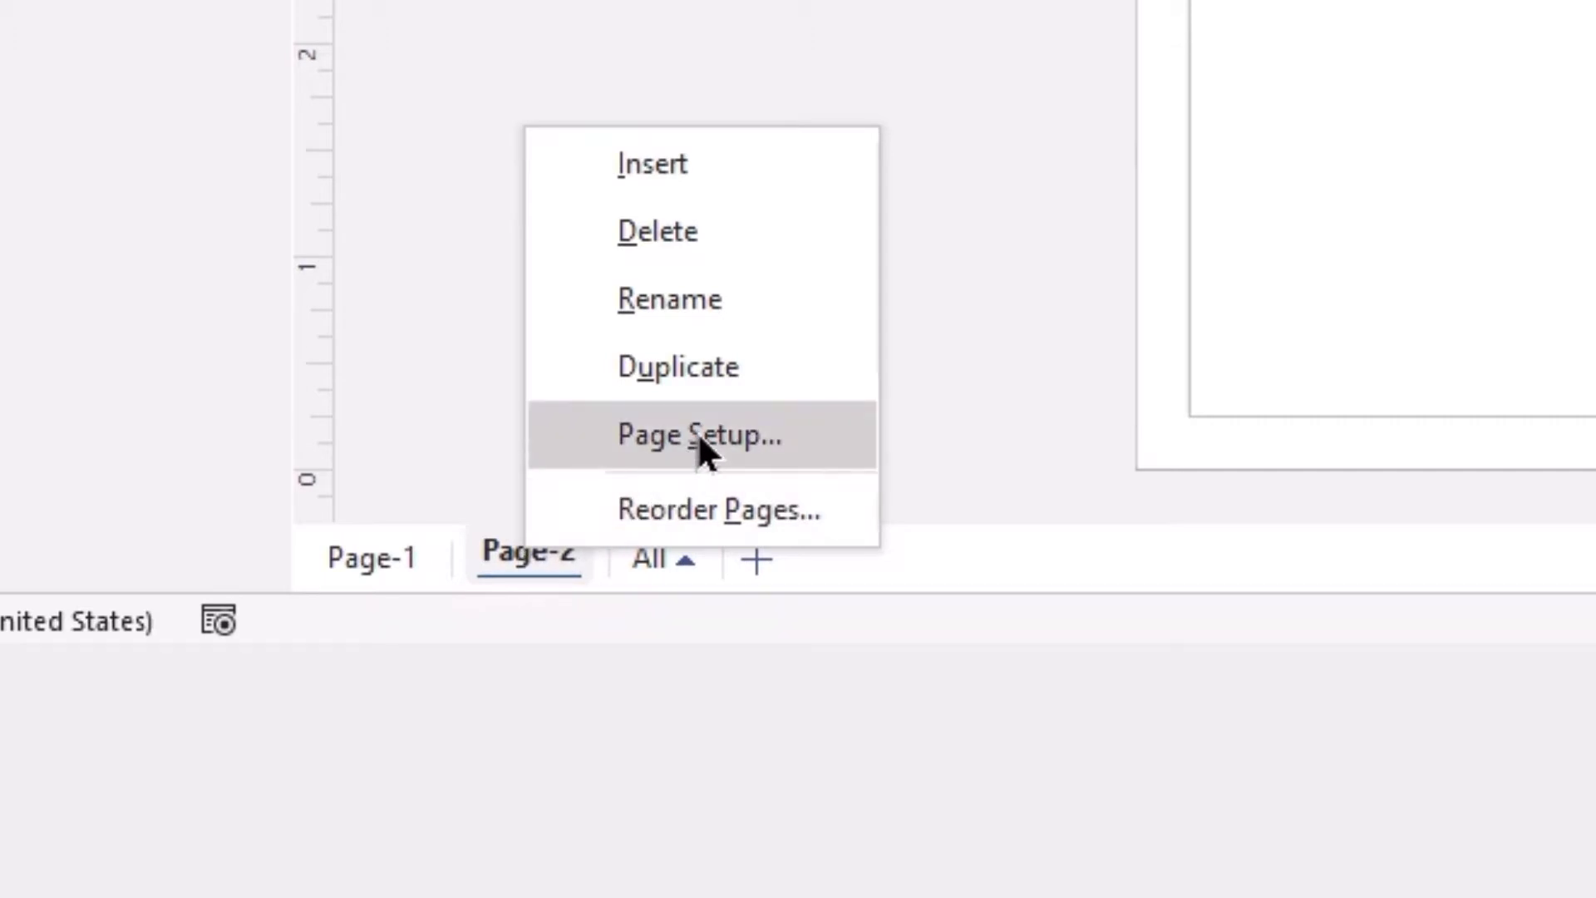
pyautogui.press('Escape')
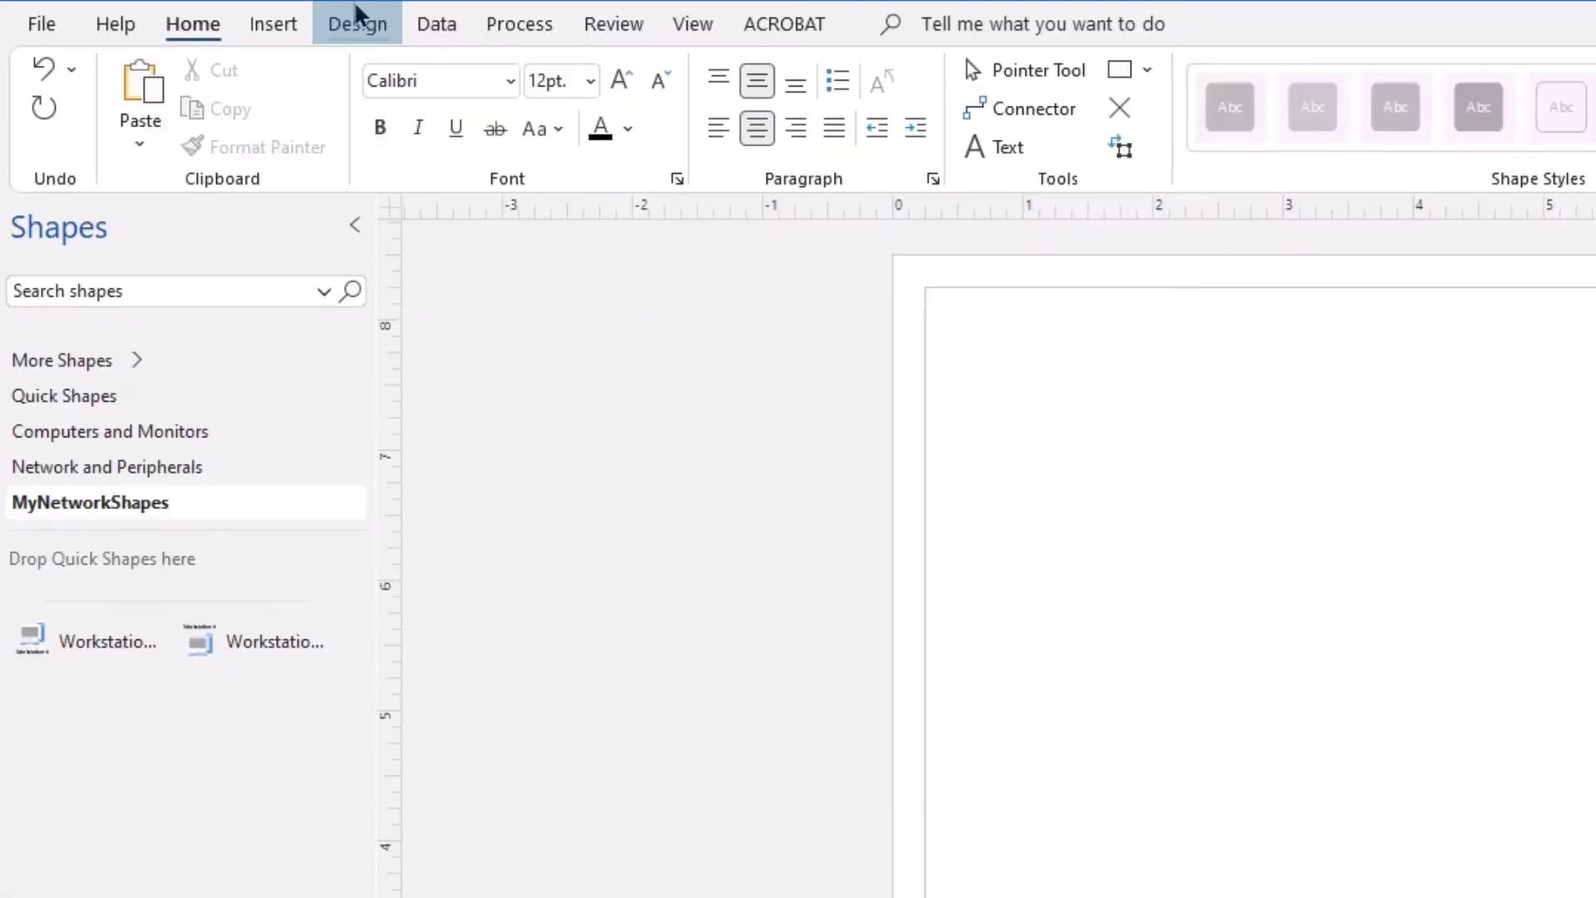
pyautogui.click(358, 25)
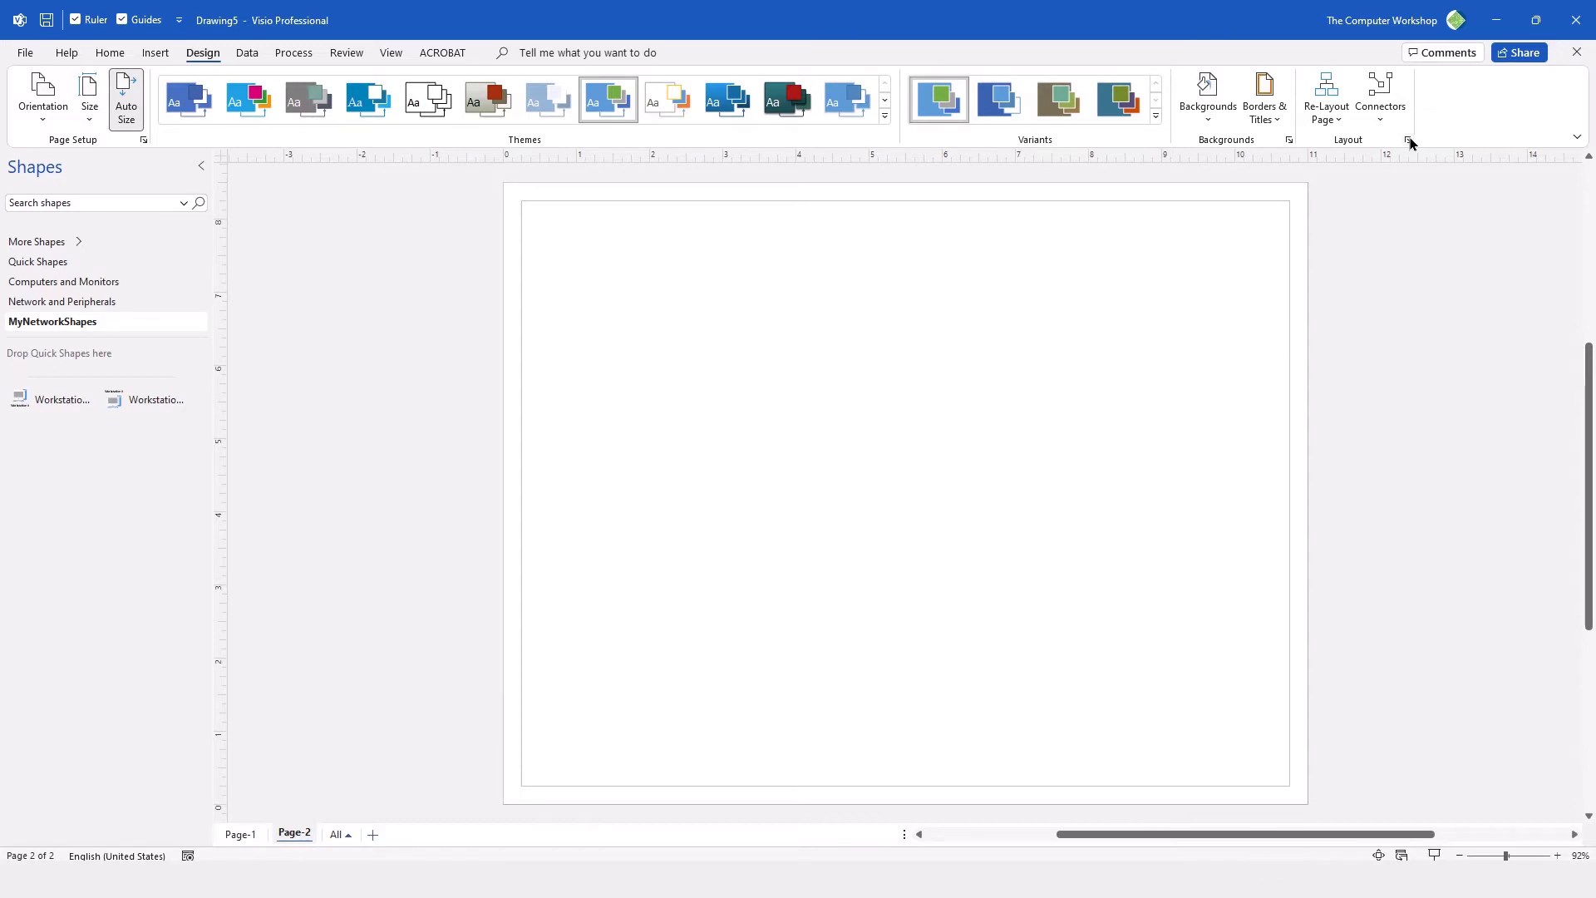
# Open the Page Setup dialog for Page-2 from its page tab menu.
pyautogui.click(111, 53)
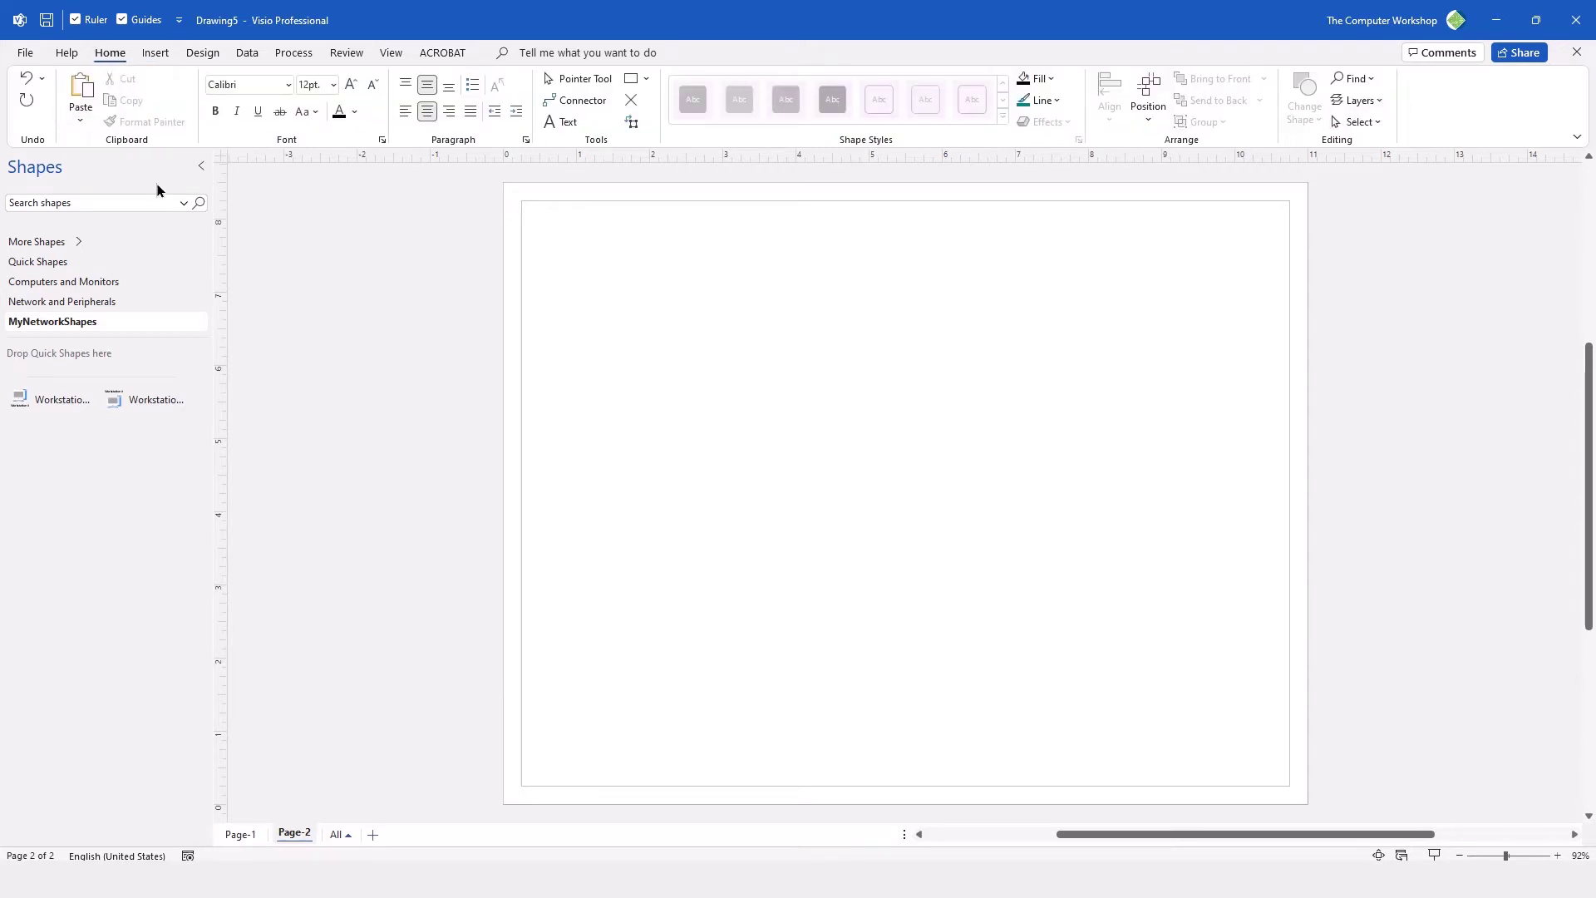
pyautogui.rightClick(297, 835)
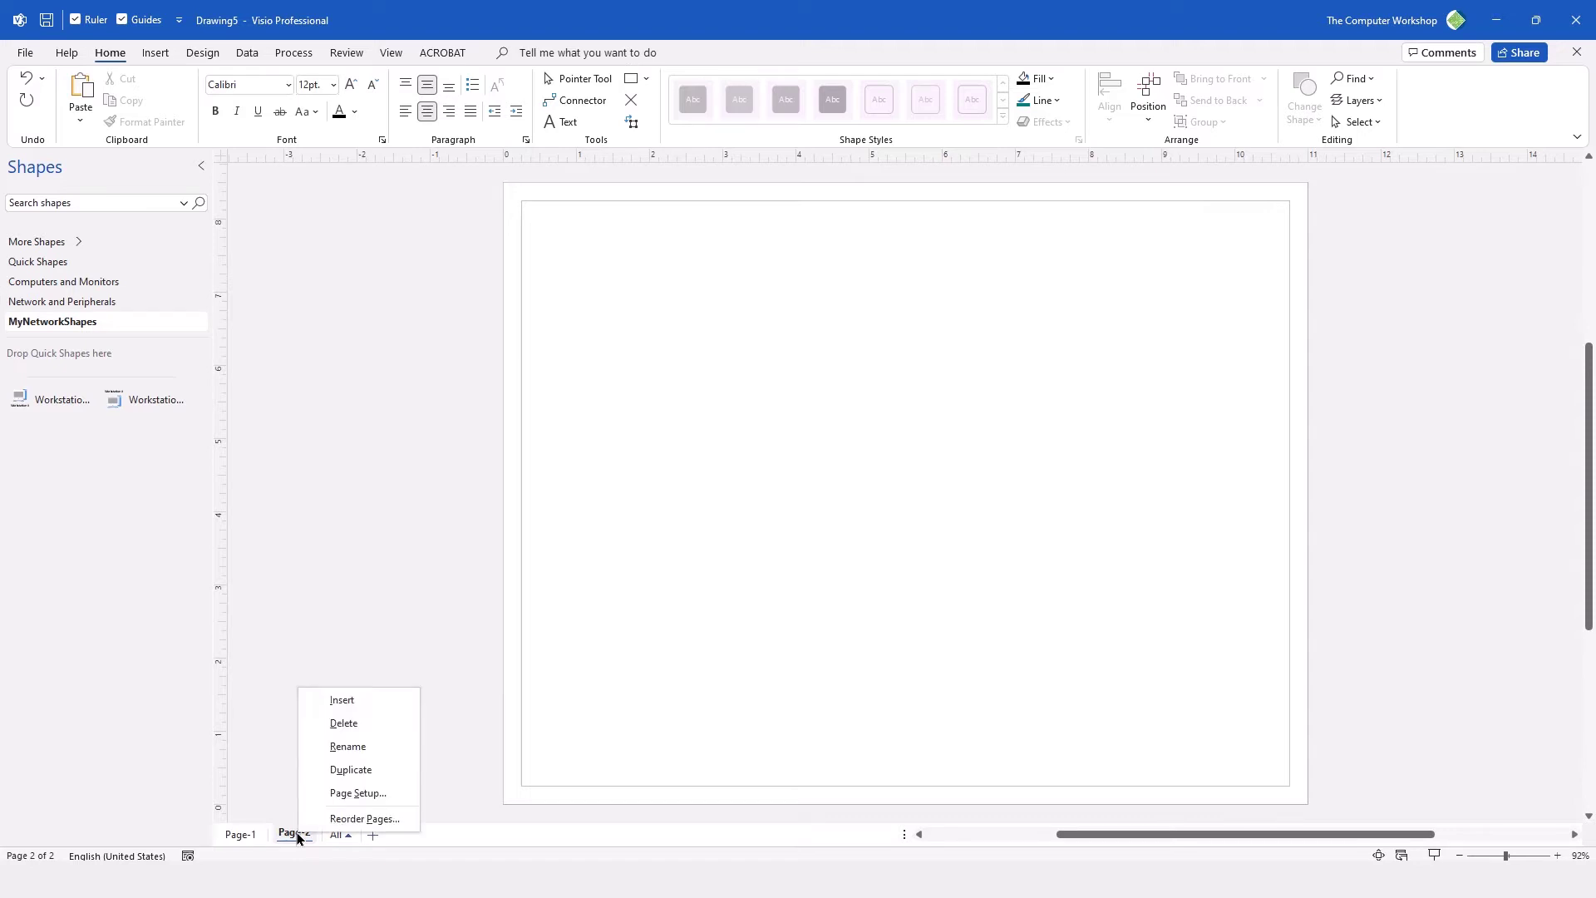
pyautogui.click(358, 793)
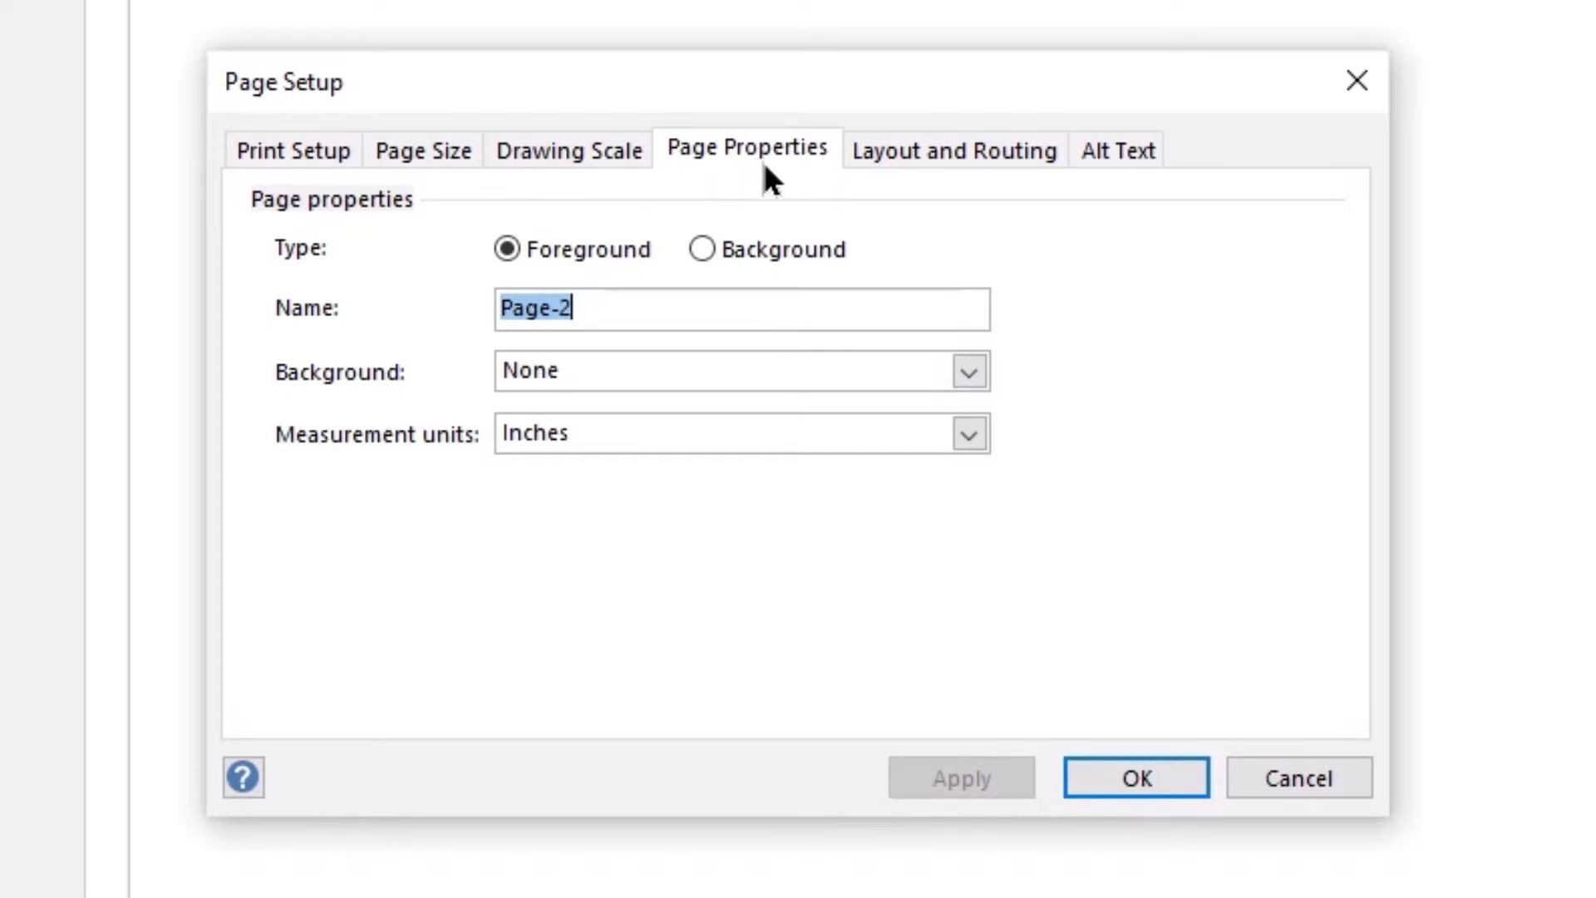
# Review the Print Setup, Page Size, Drawing Scale, Layout and Alt Text tabs, then return to Page Properties.
pyautogui.click(281, 148)
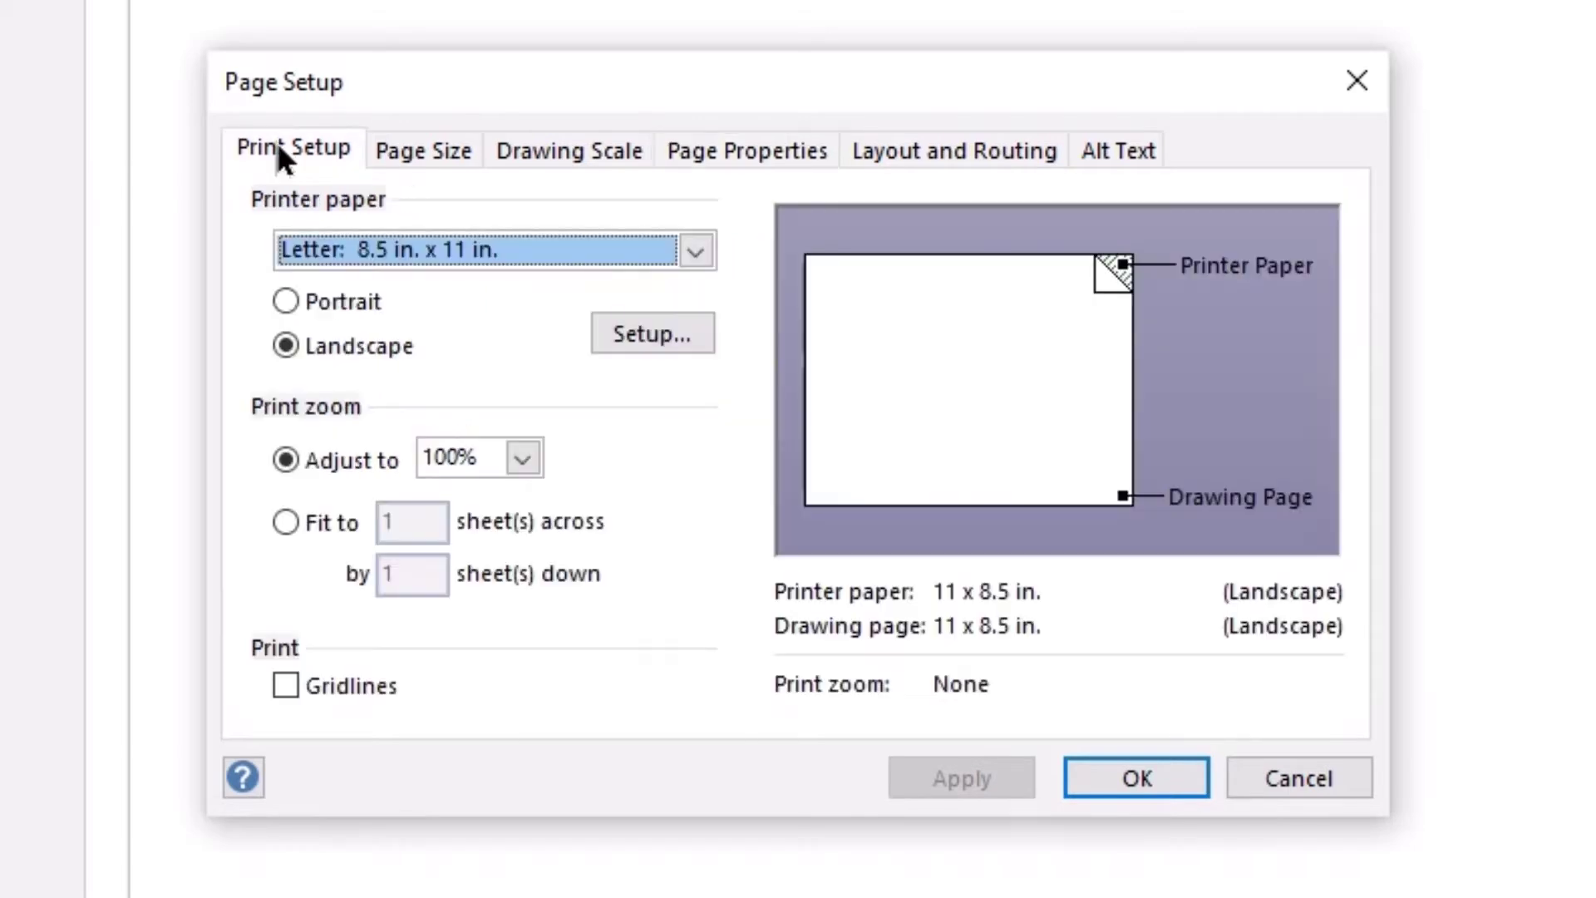
pyautogui.click(416, 158)
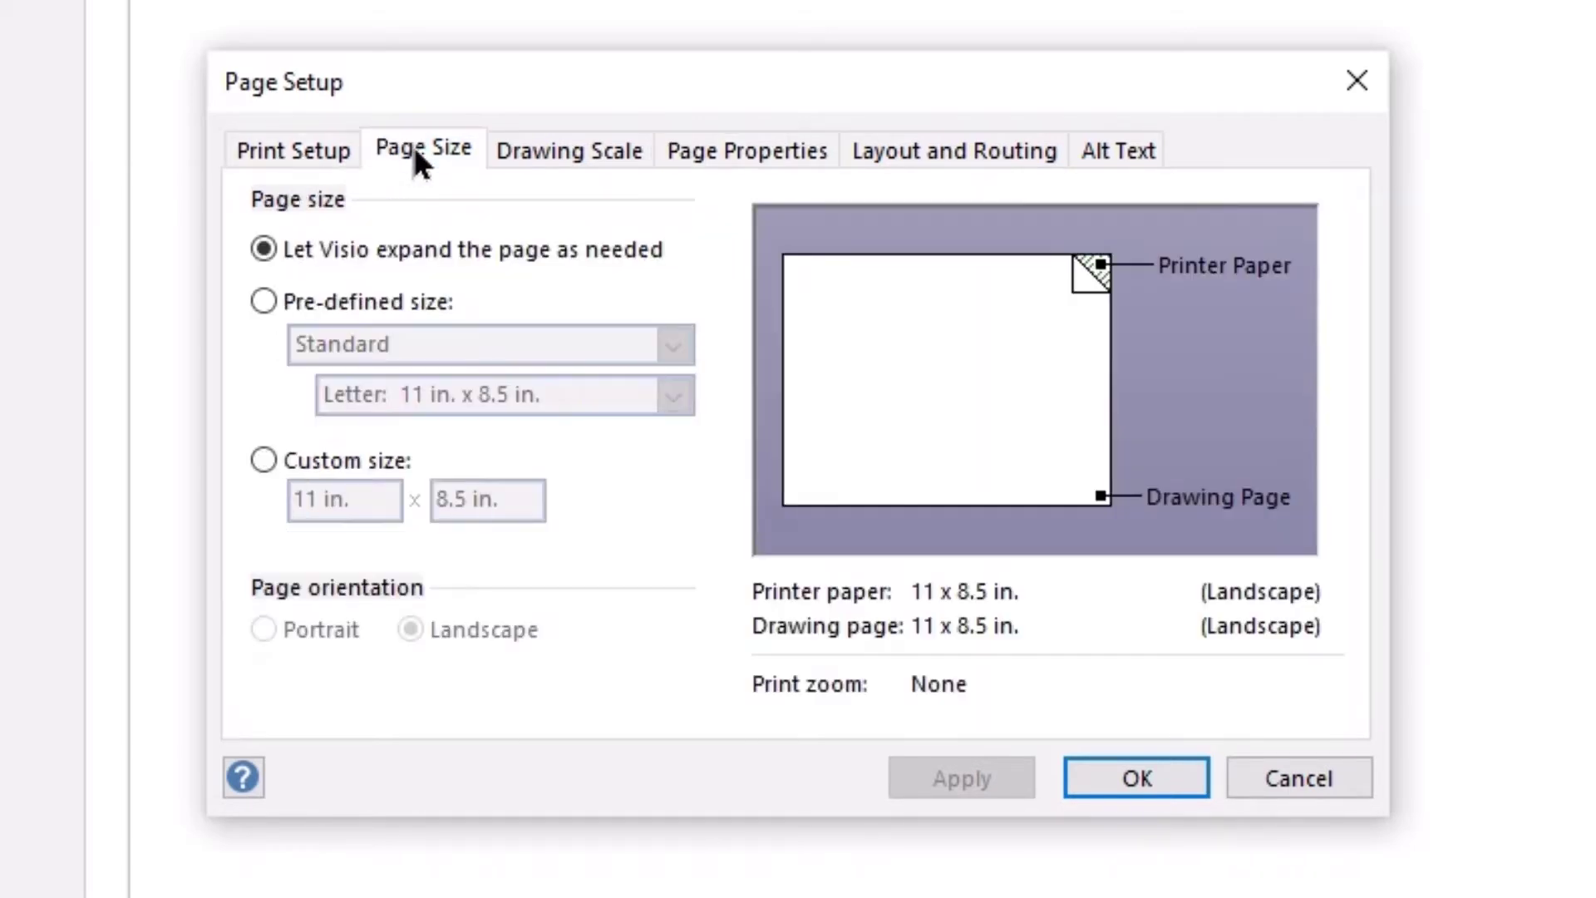
pyautogui.click(562, 158)
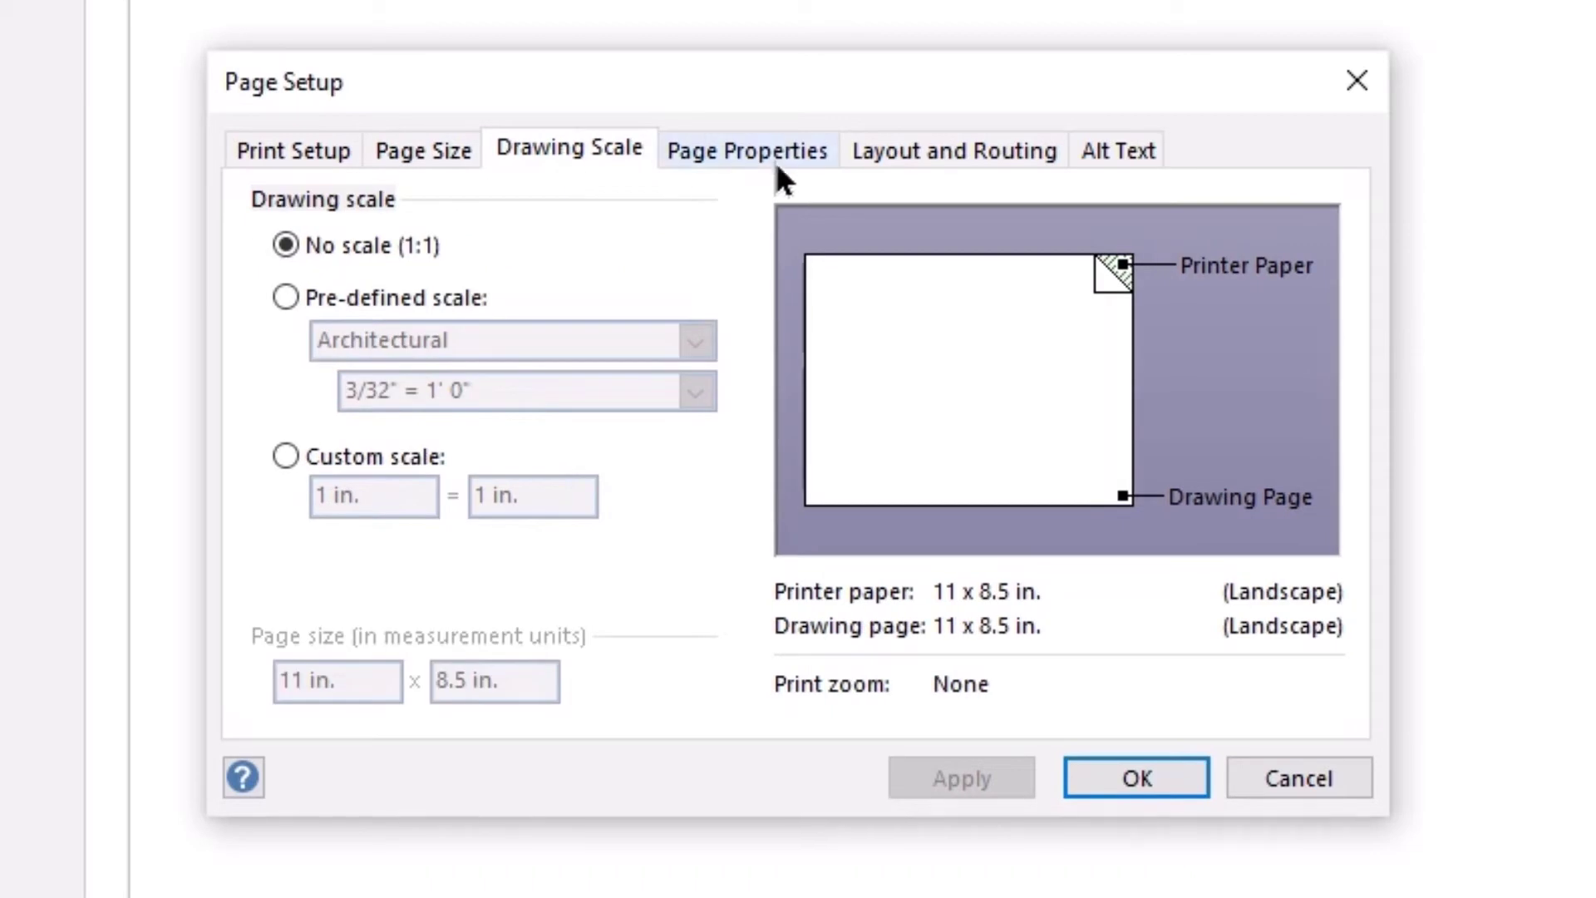
pyautogui.click(929, 158)
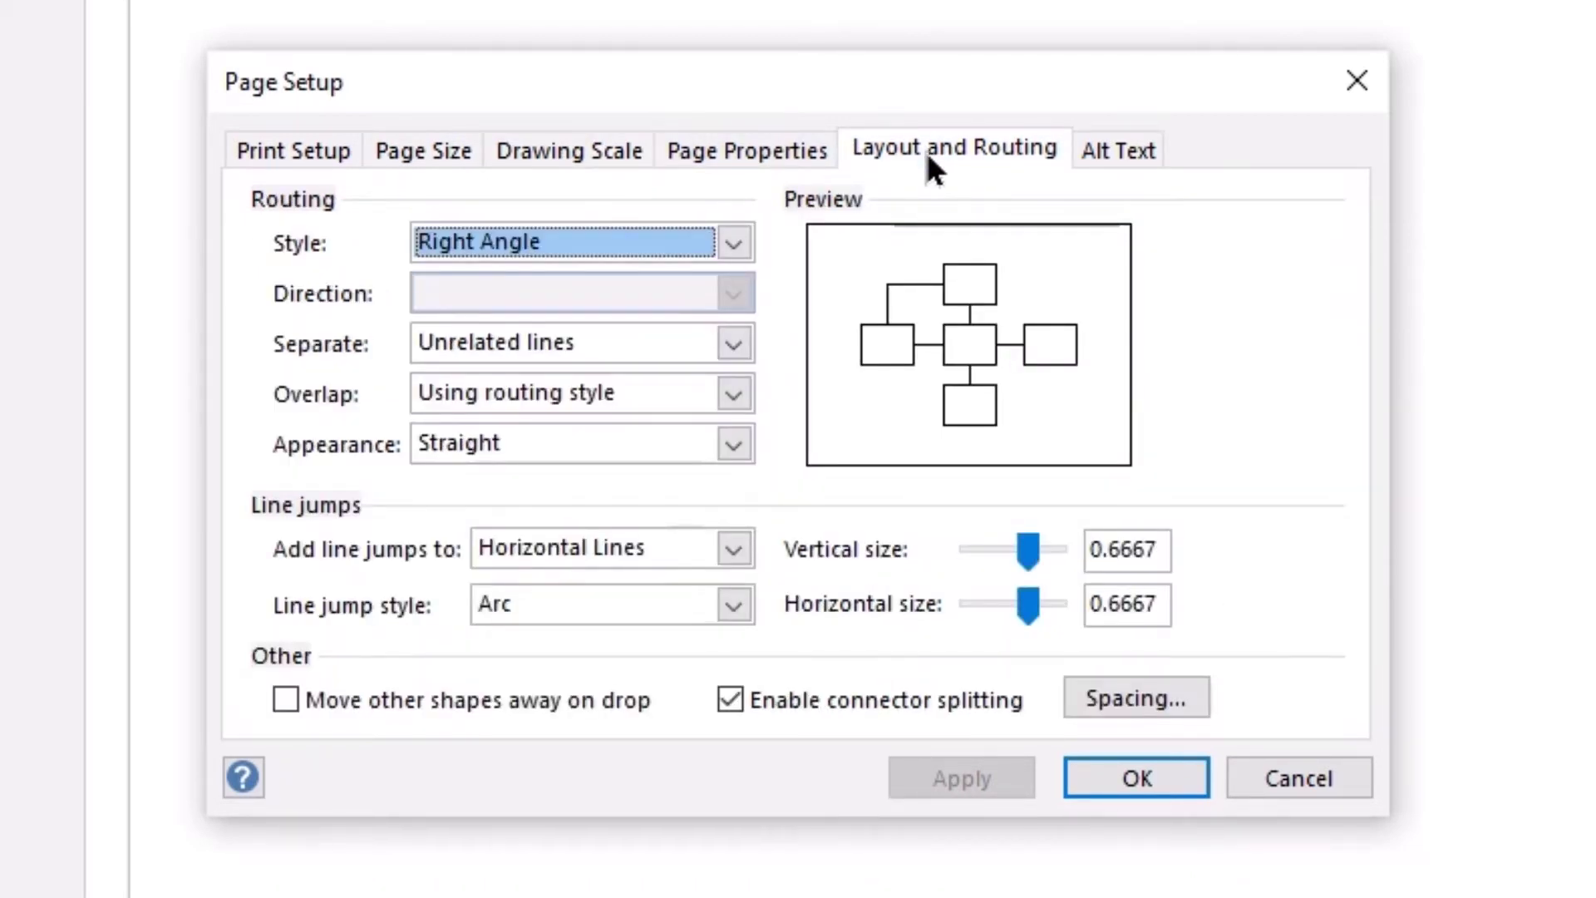
pyautogui.click(1107, 151)
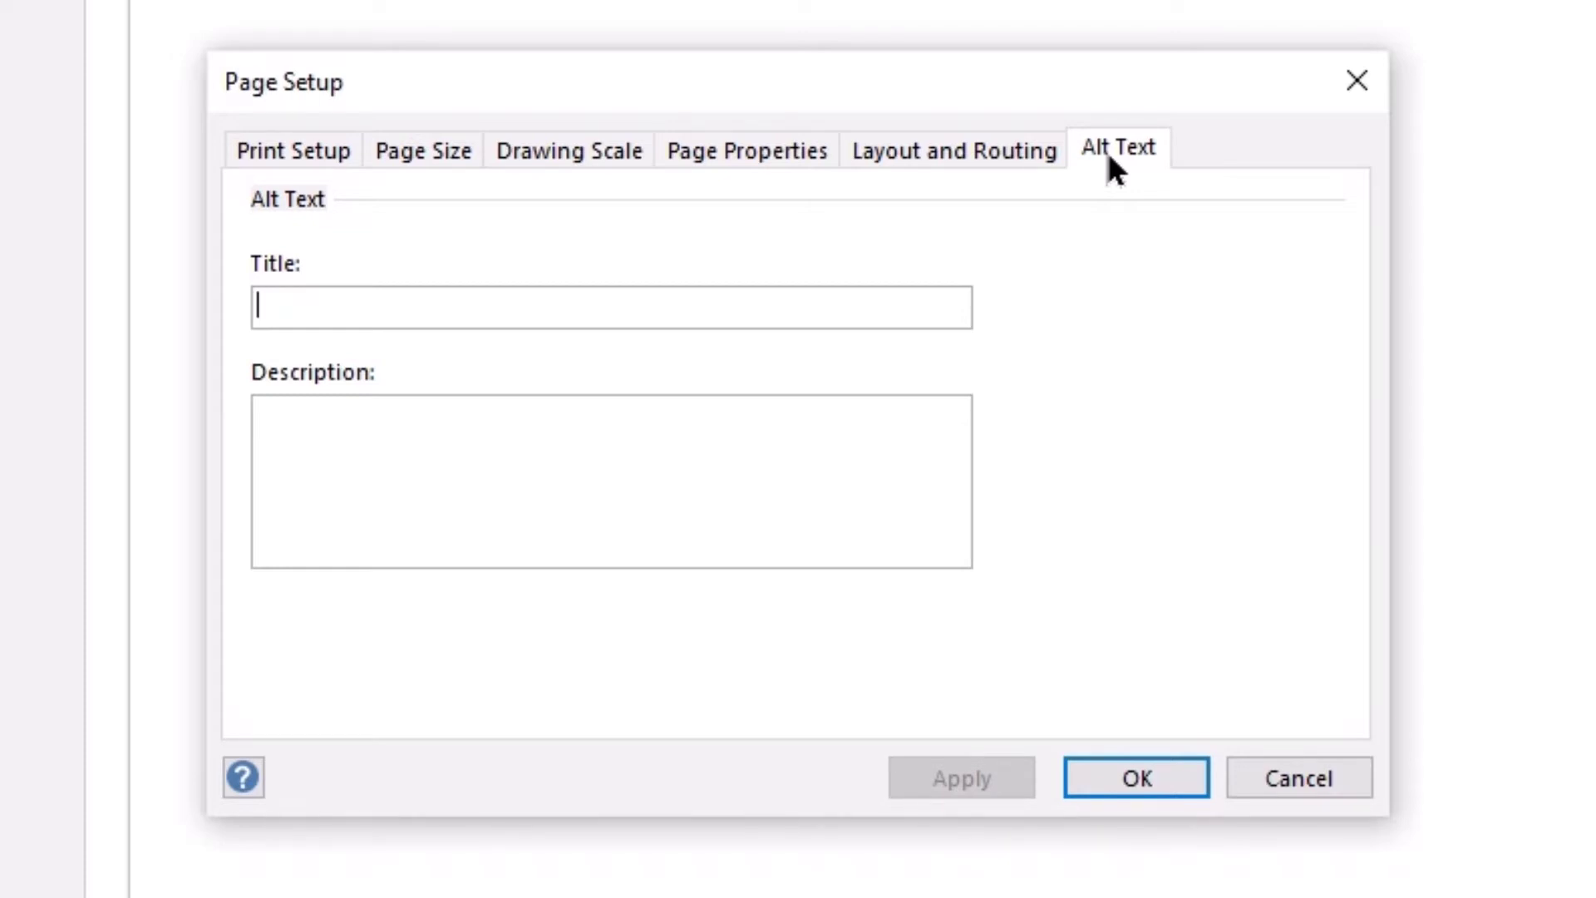
pyautogui.click(746, 156)
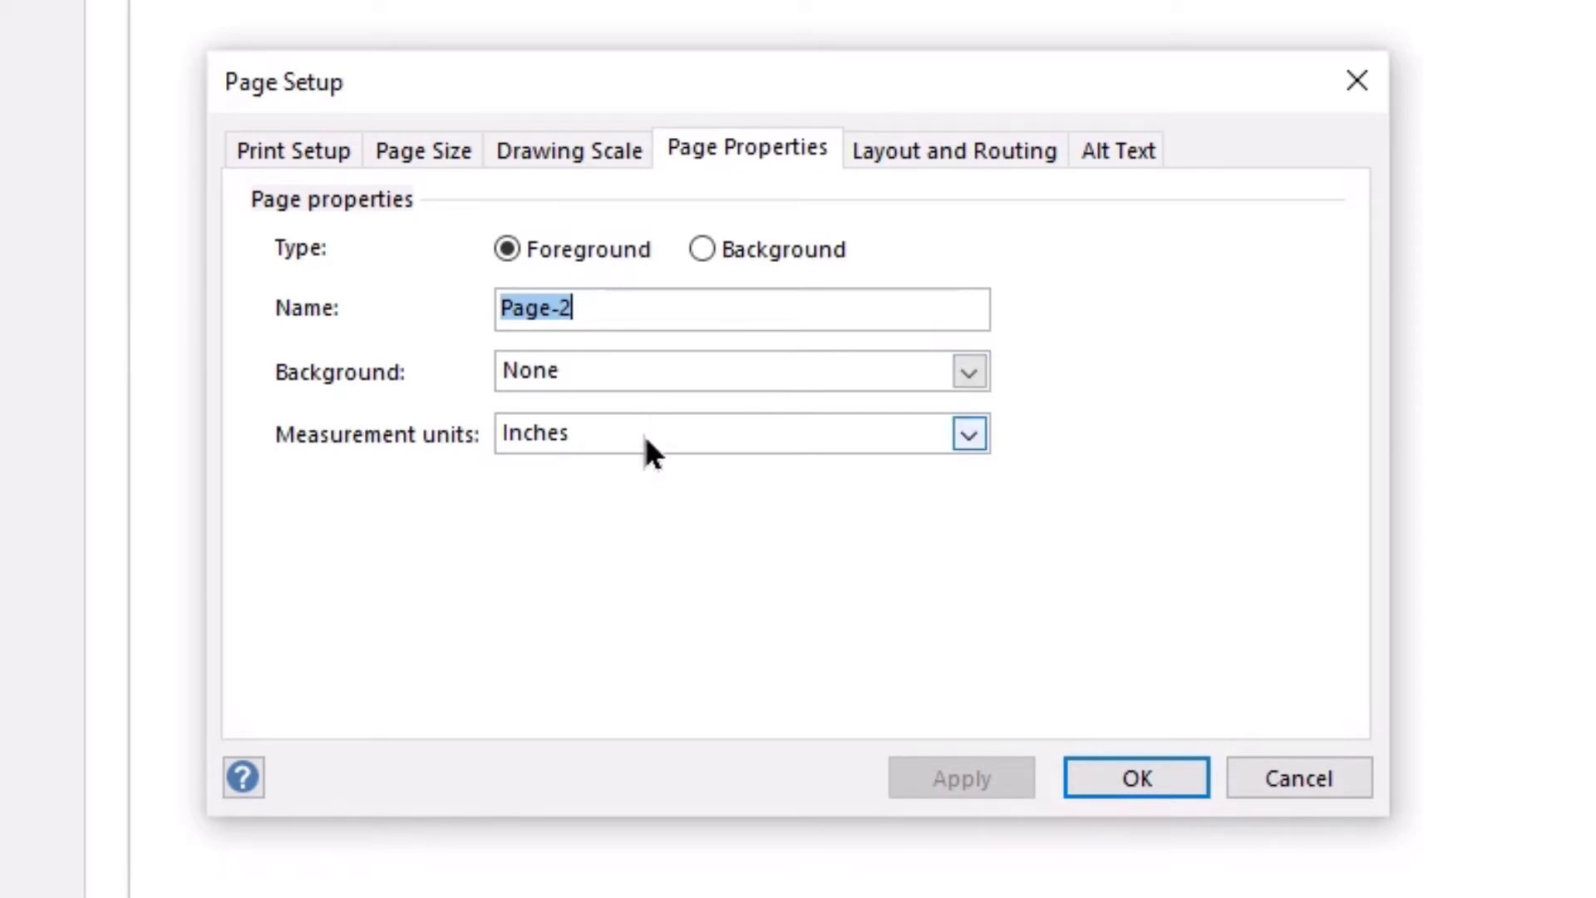
# Make Page-2 a background page named 'Branded BKGD'.
pyautogui.click(698, 254)
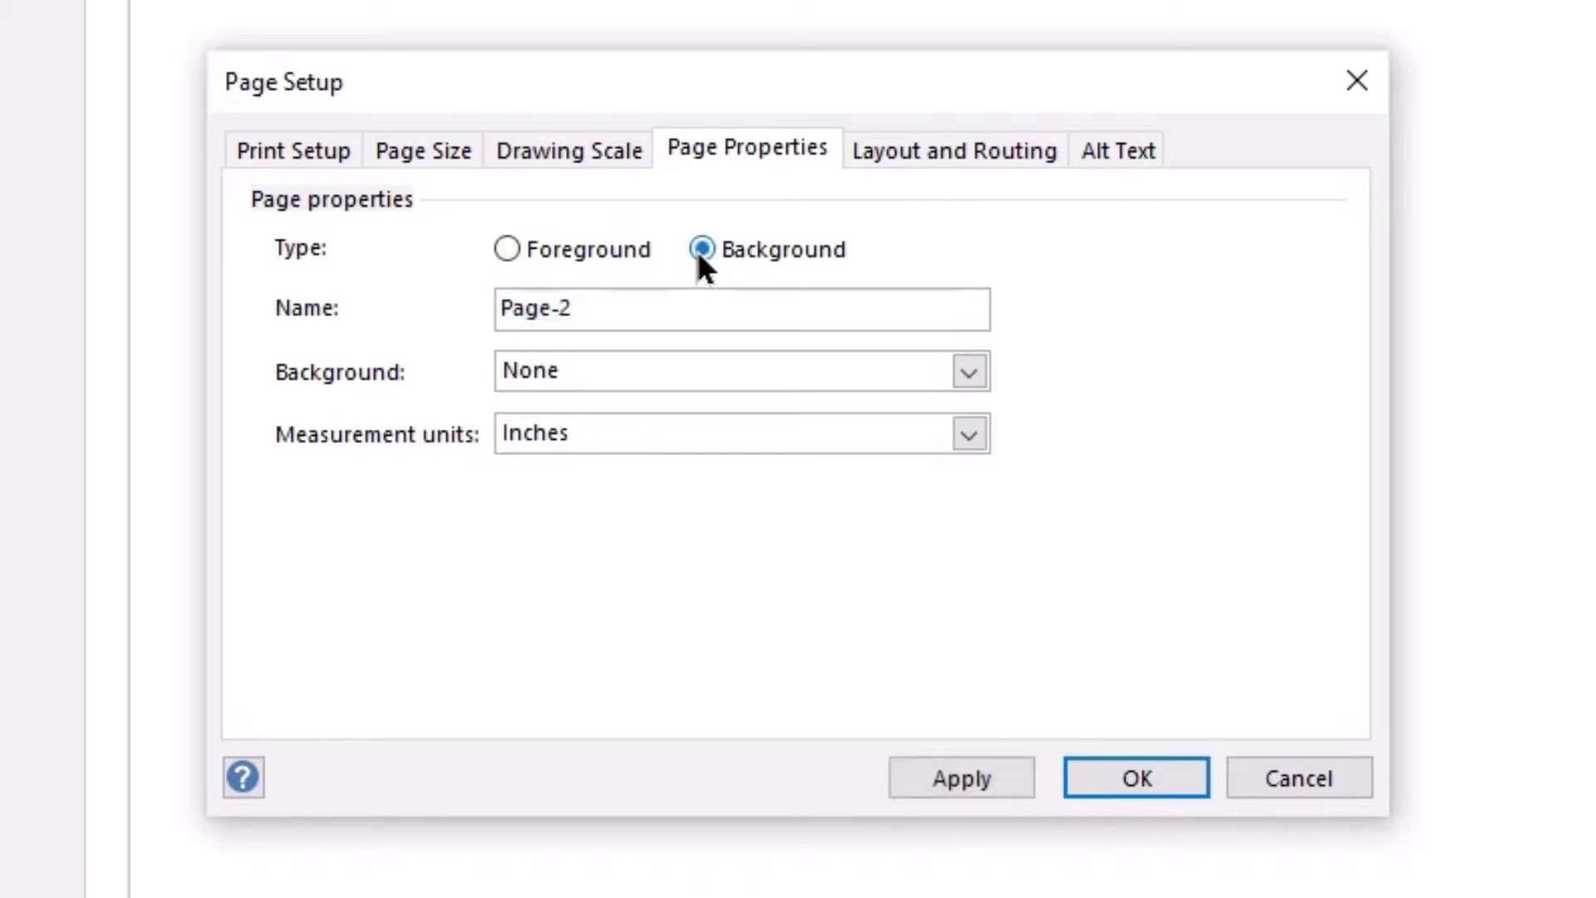
pyautogui.moveTo(632, 291); pyautogui.dragTo(499, 314)
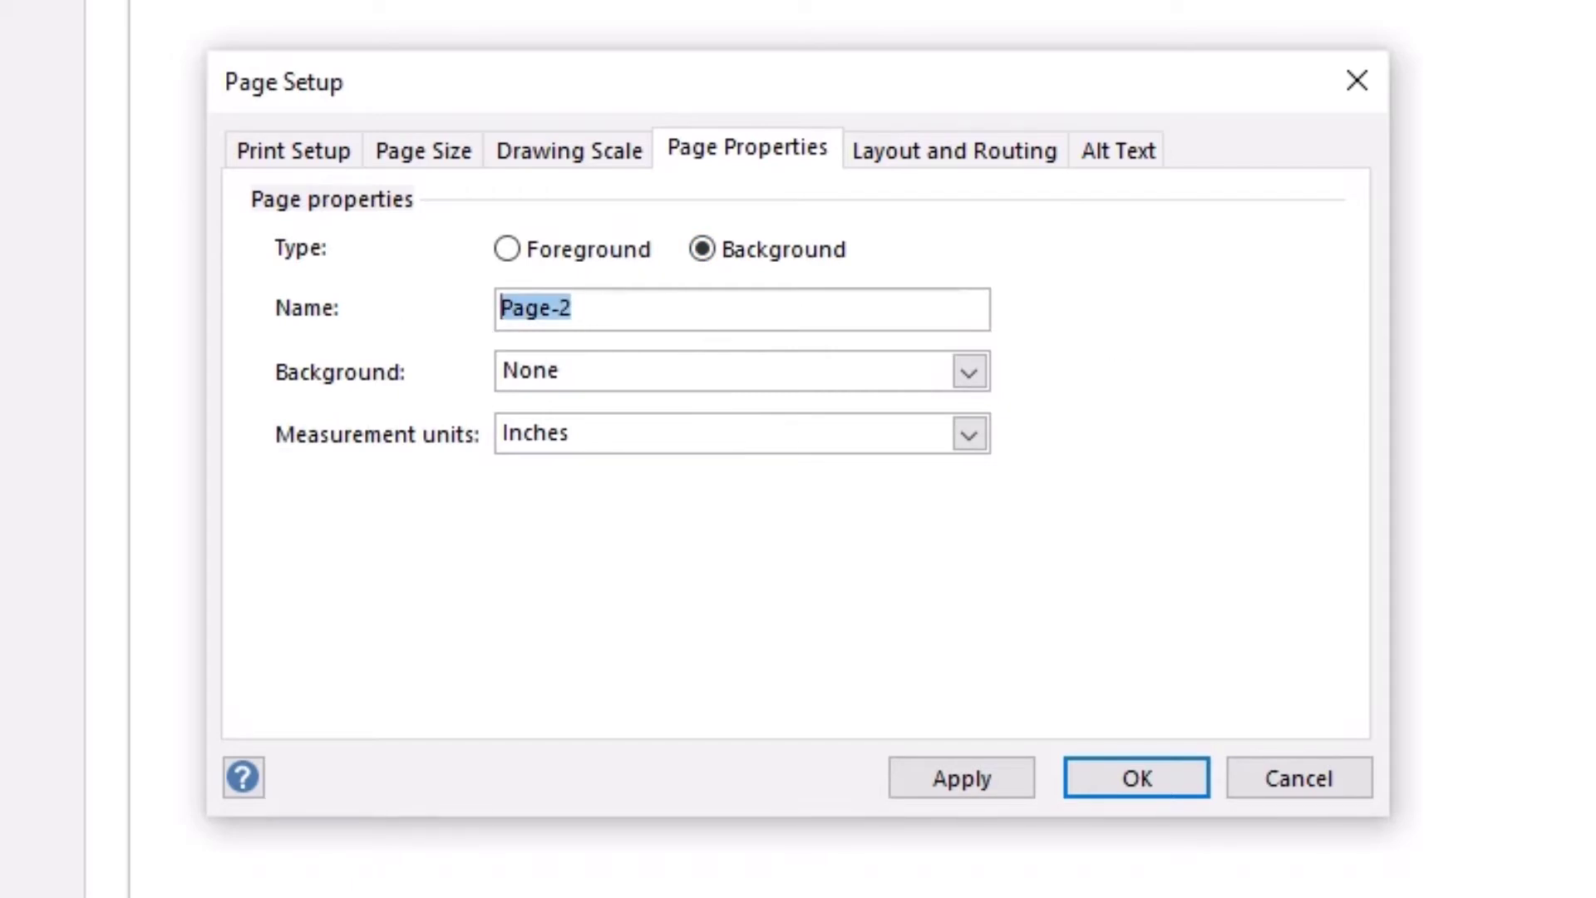
pyautogui.write('Branded BKGD')
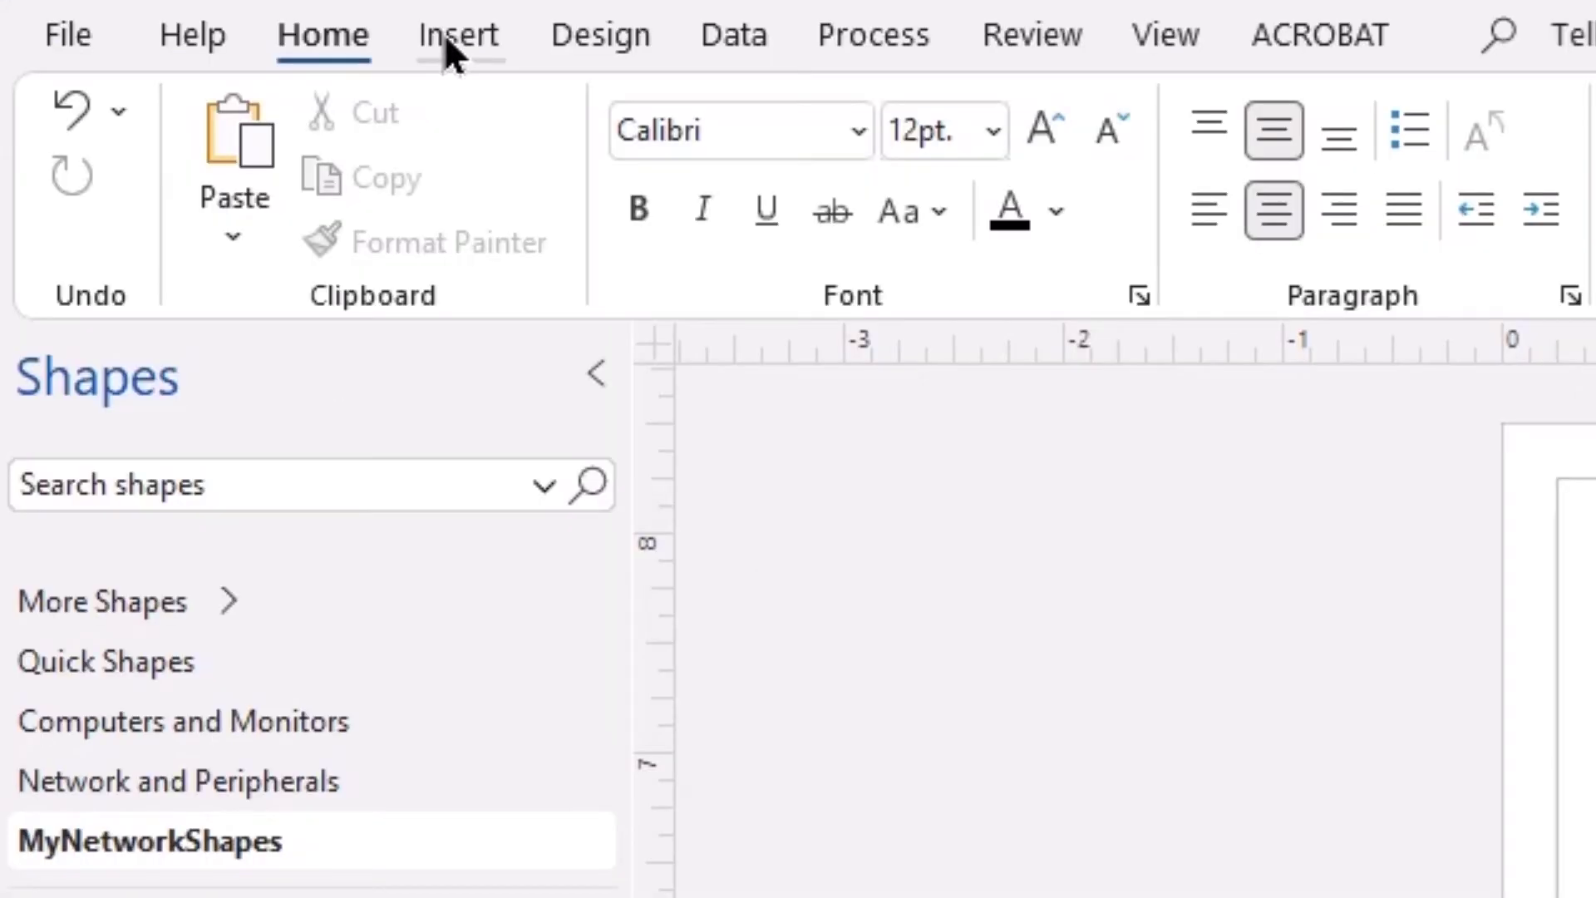
# Insert the Computer Workshop logo picture and shrink it into the page's bottom-right corner.
pyautogui.click(444, 33)
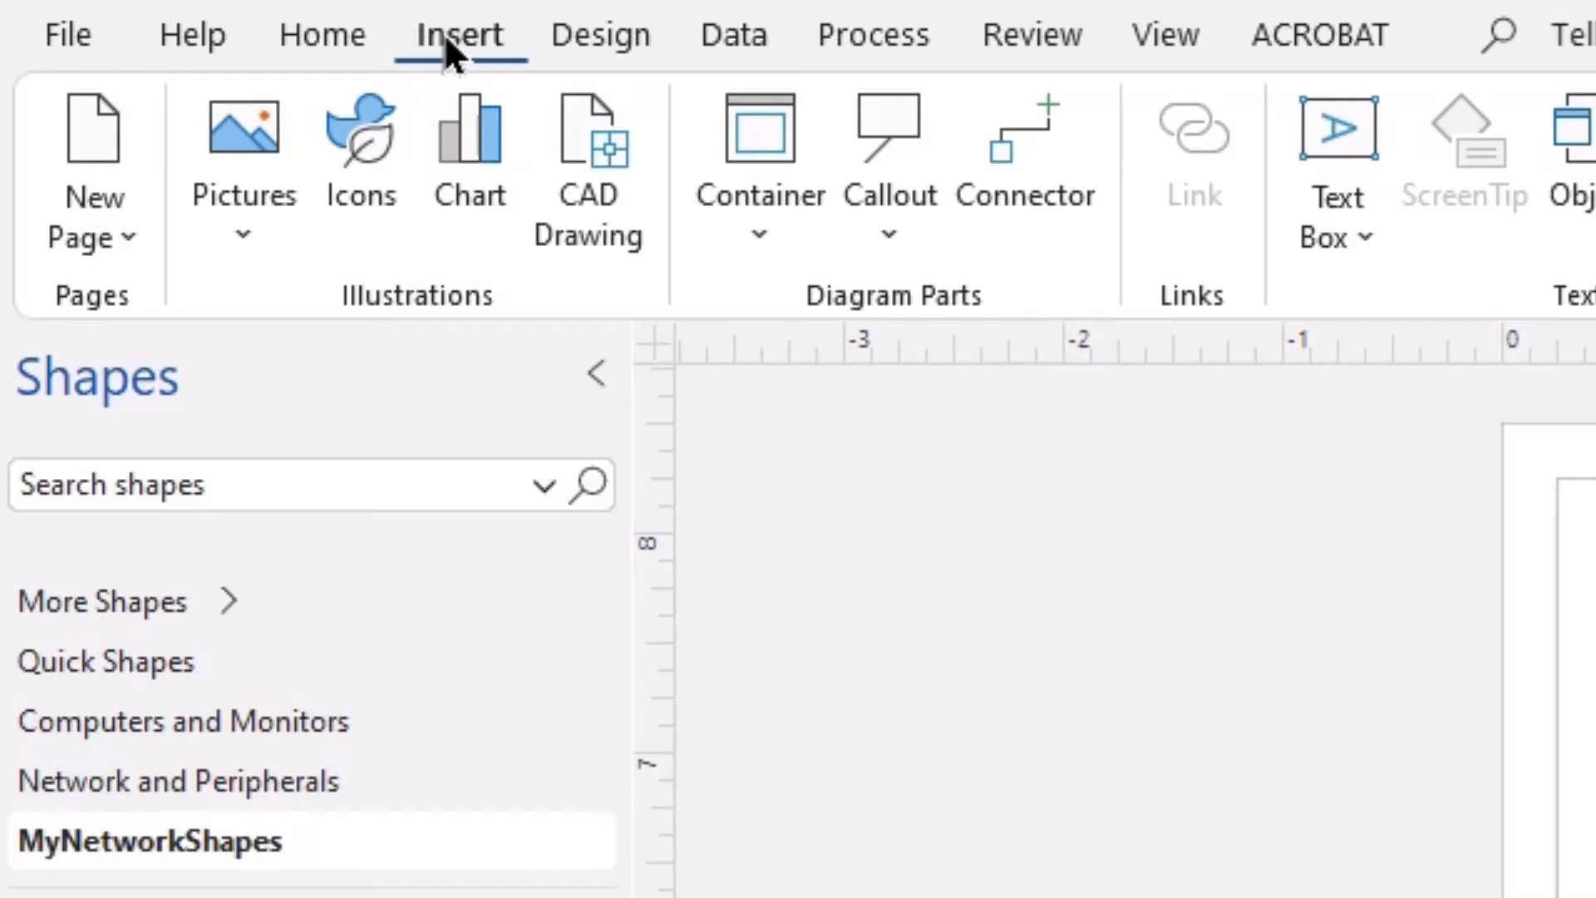
pyautogui.click(233, 232)
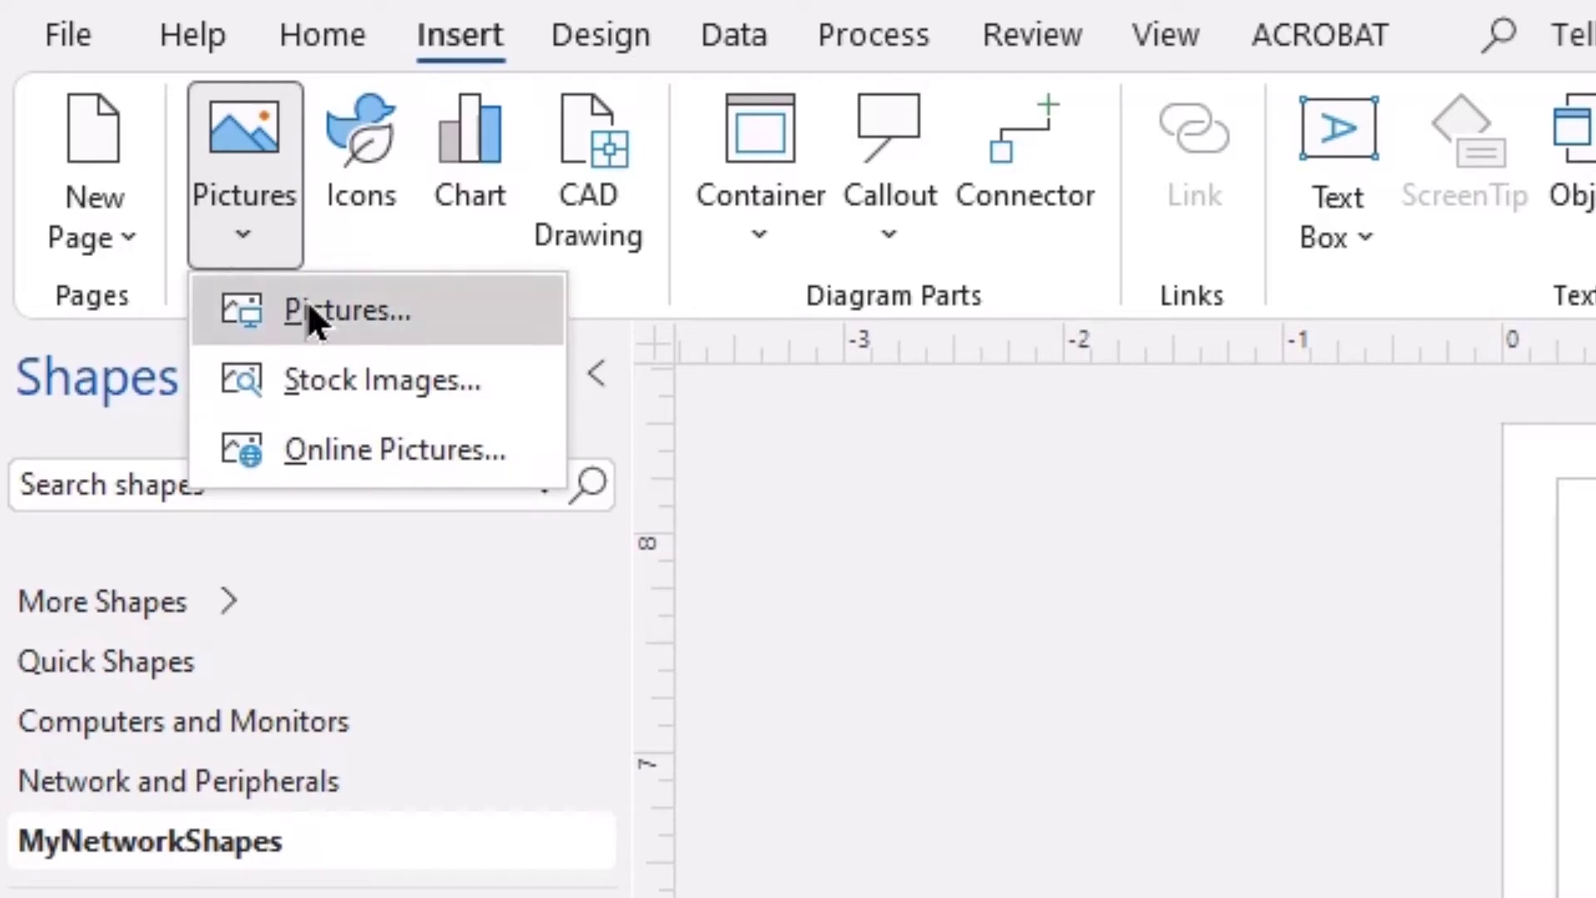
pyautogui.click(404, 311)
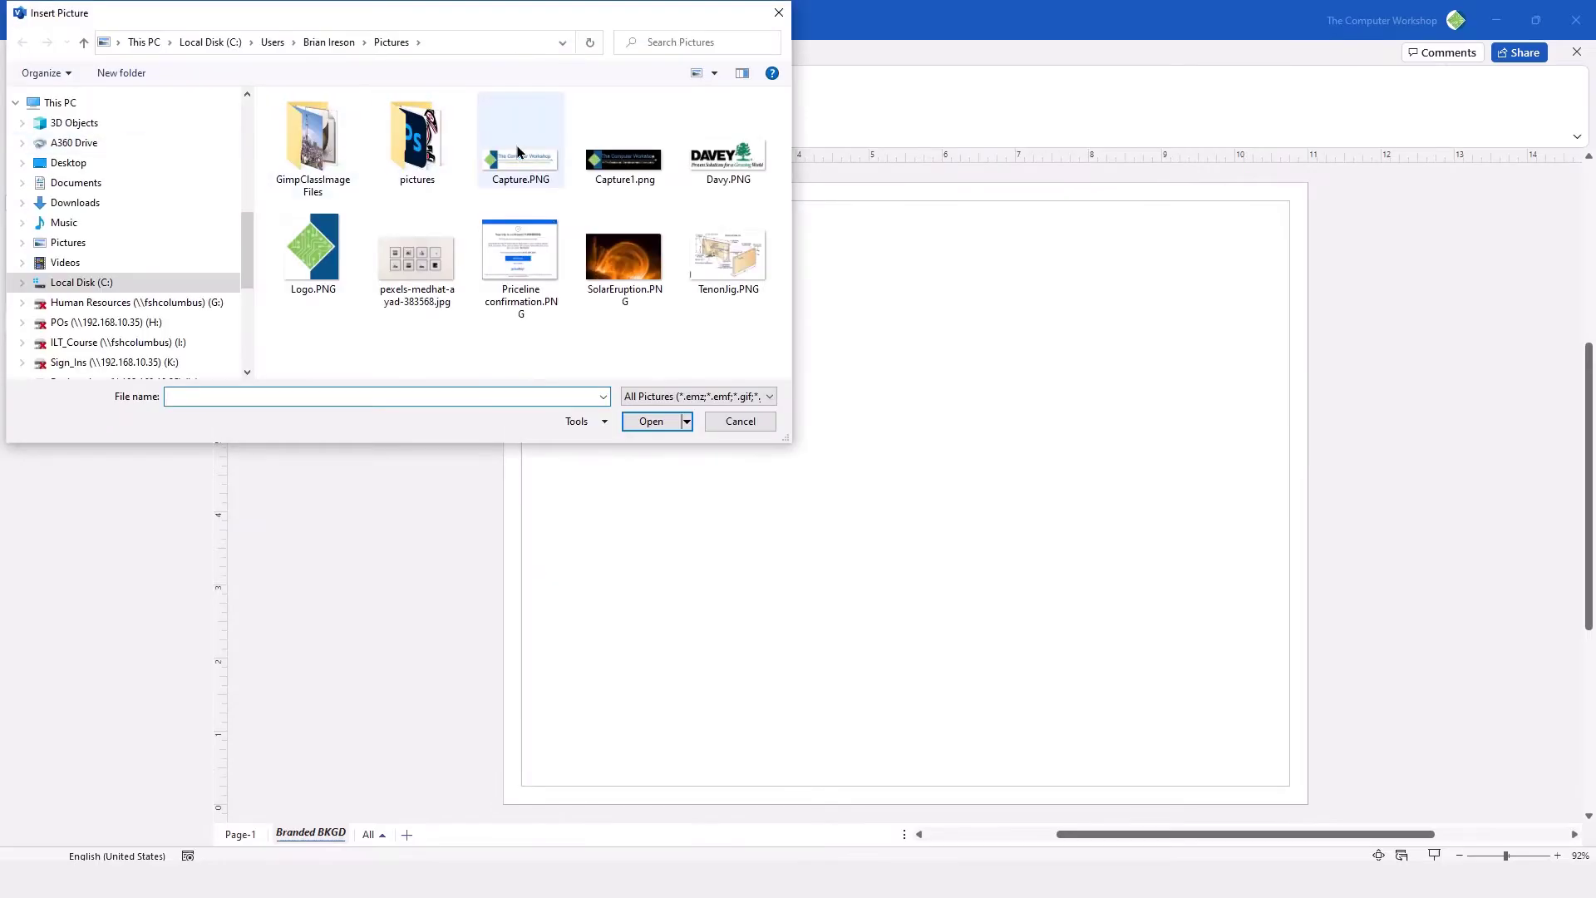
pyautogui.click(645, 421)
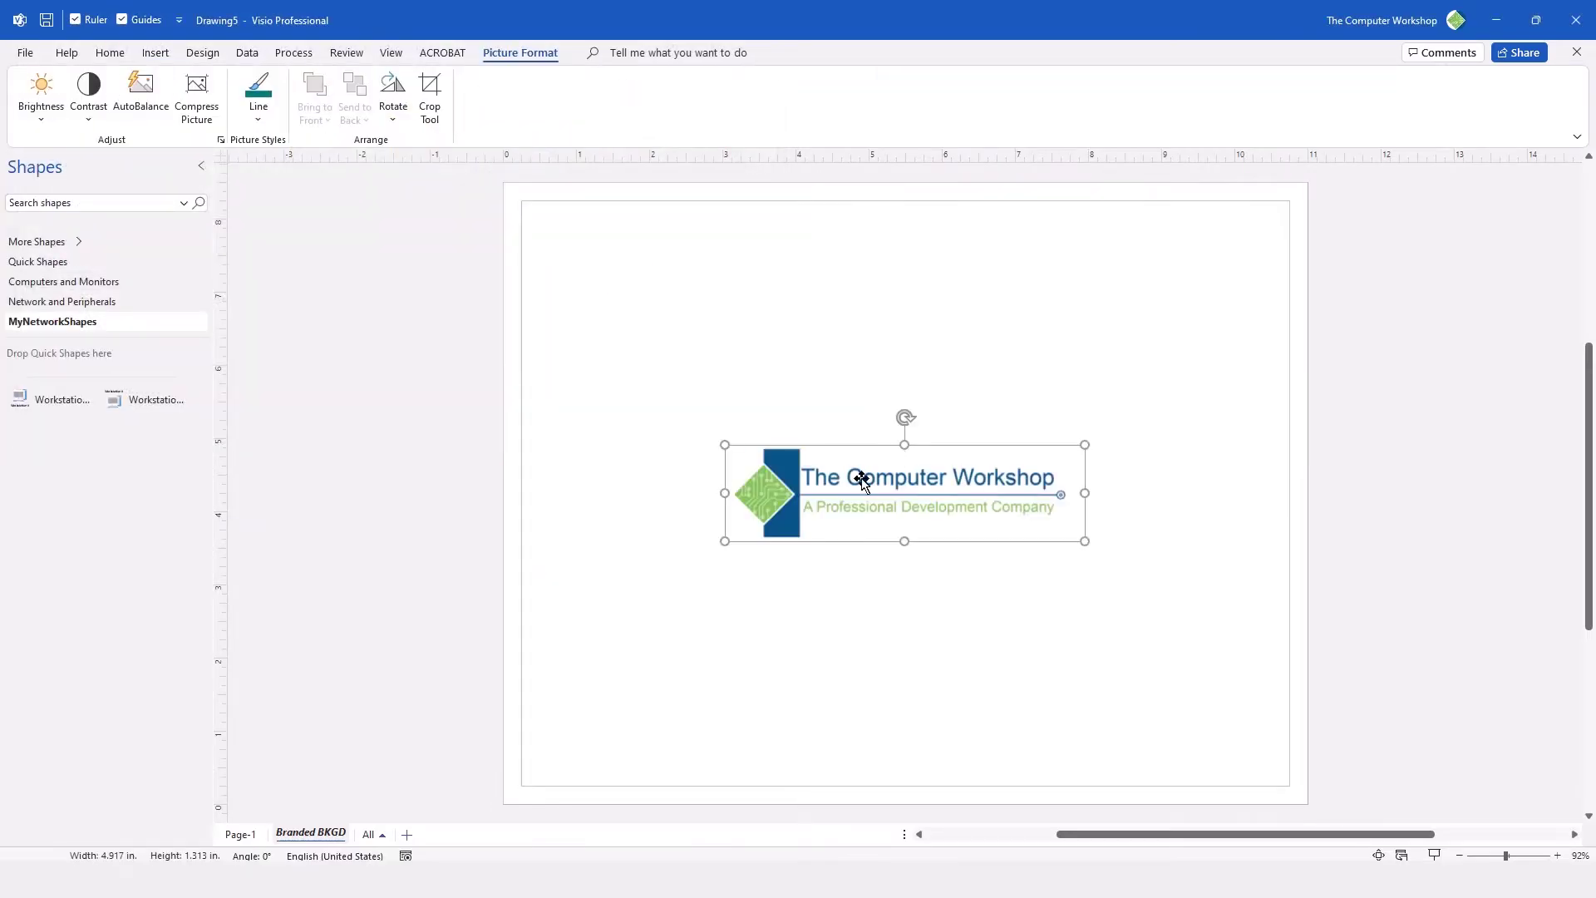
pyautogui.moveTo(724, 445); pyautogui.dragTo(1149, 753)
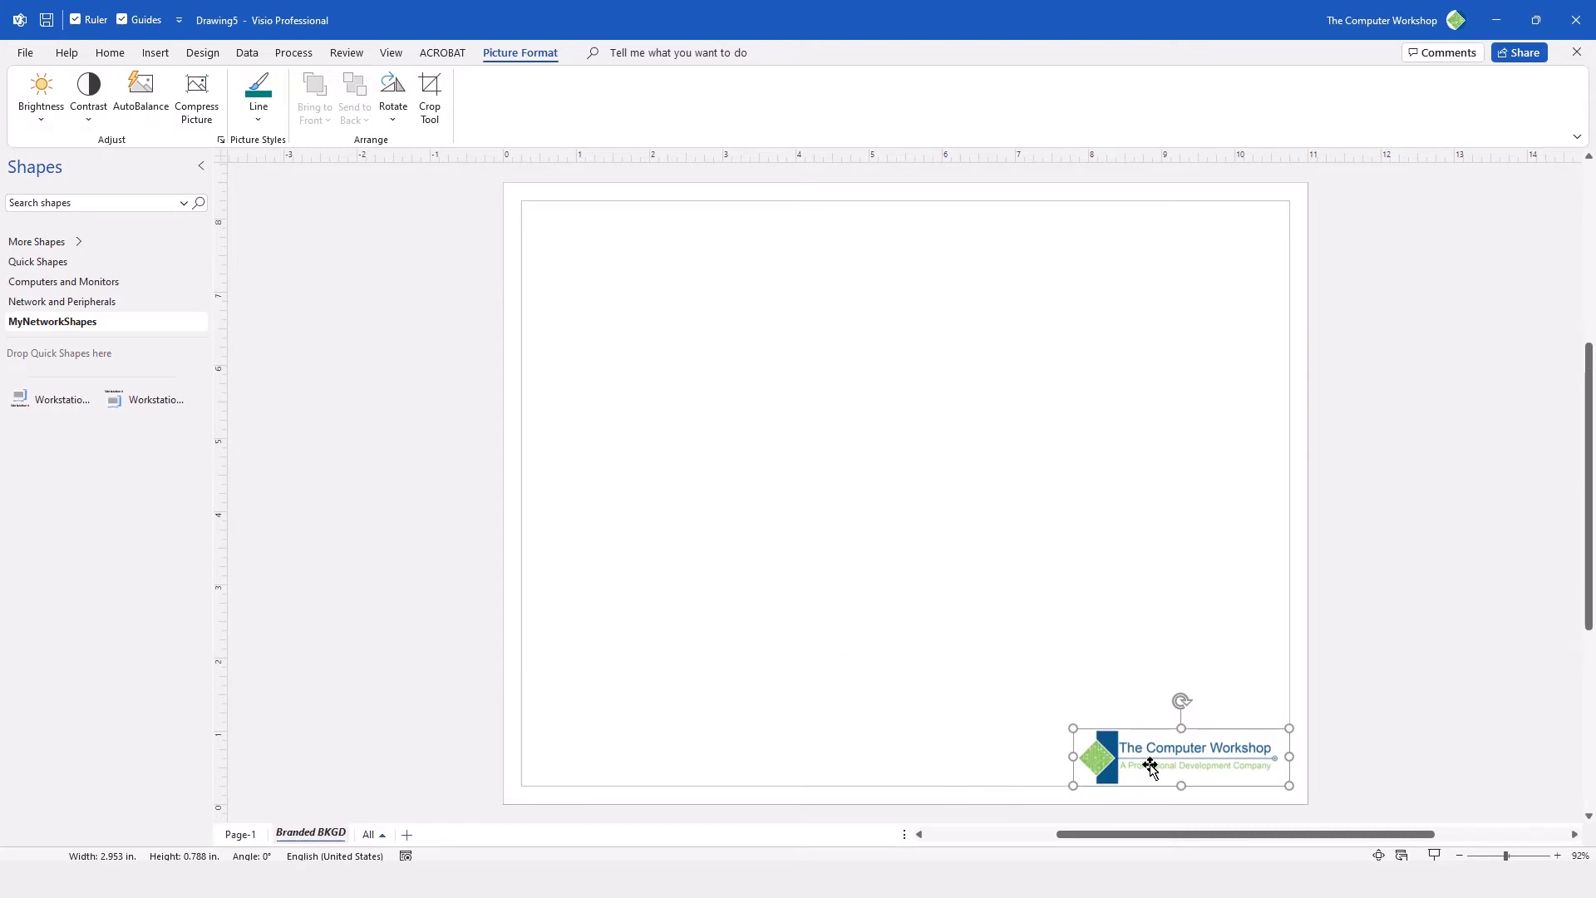
# Draw a 7.547 × 0.788 in. horizontal text box along the page bottom beside the logo.
pyautogui.click(1029, 650)
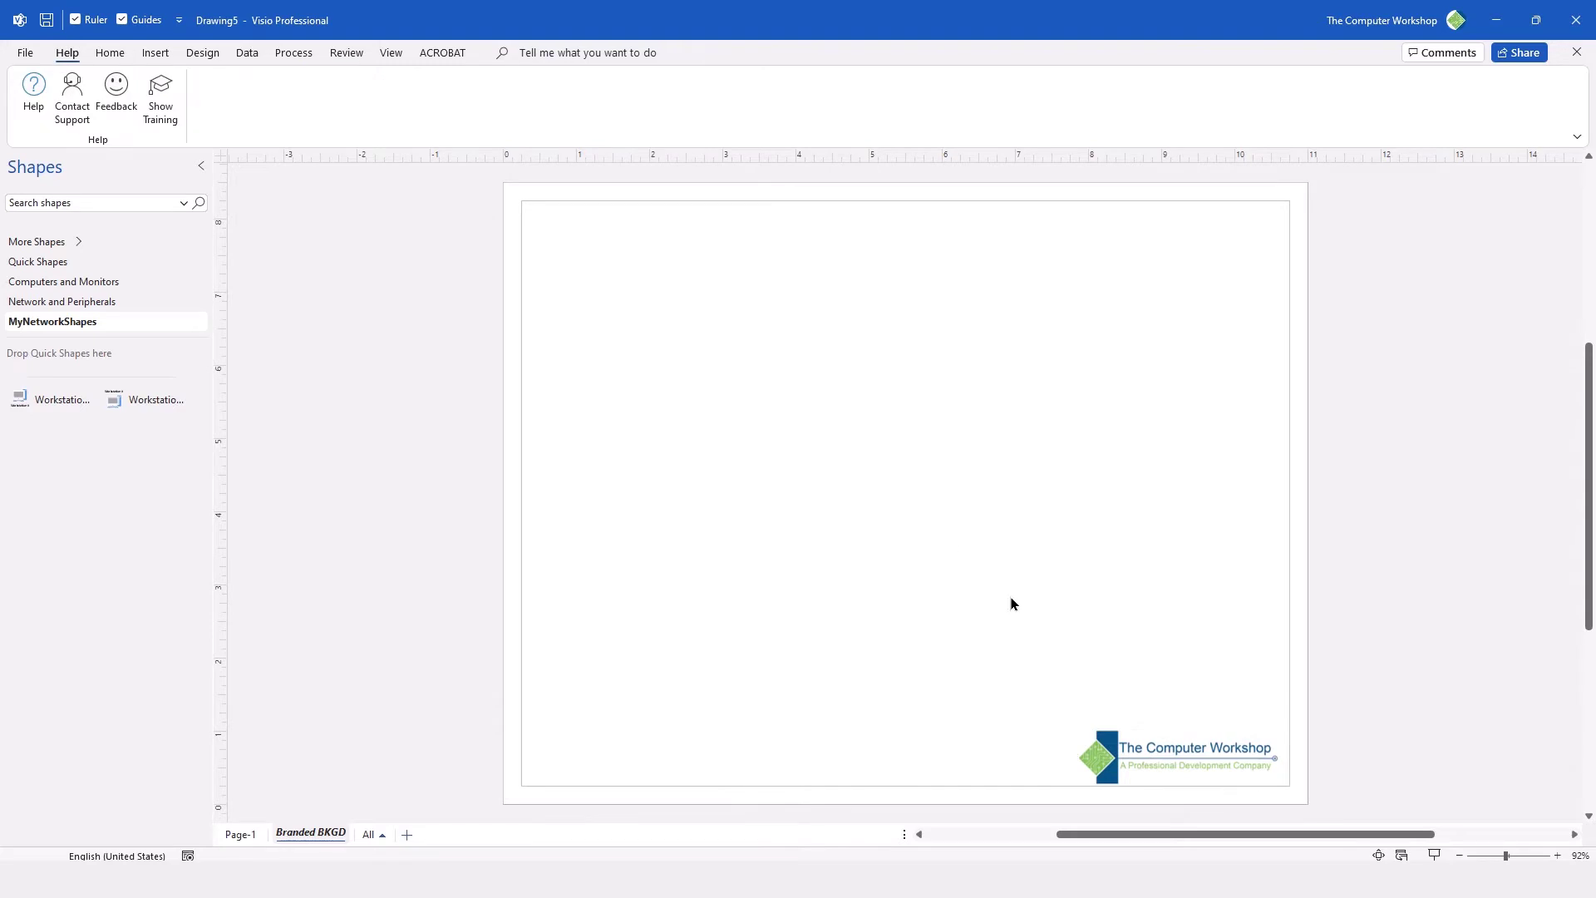
pyautogui.click(154, 53)
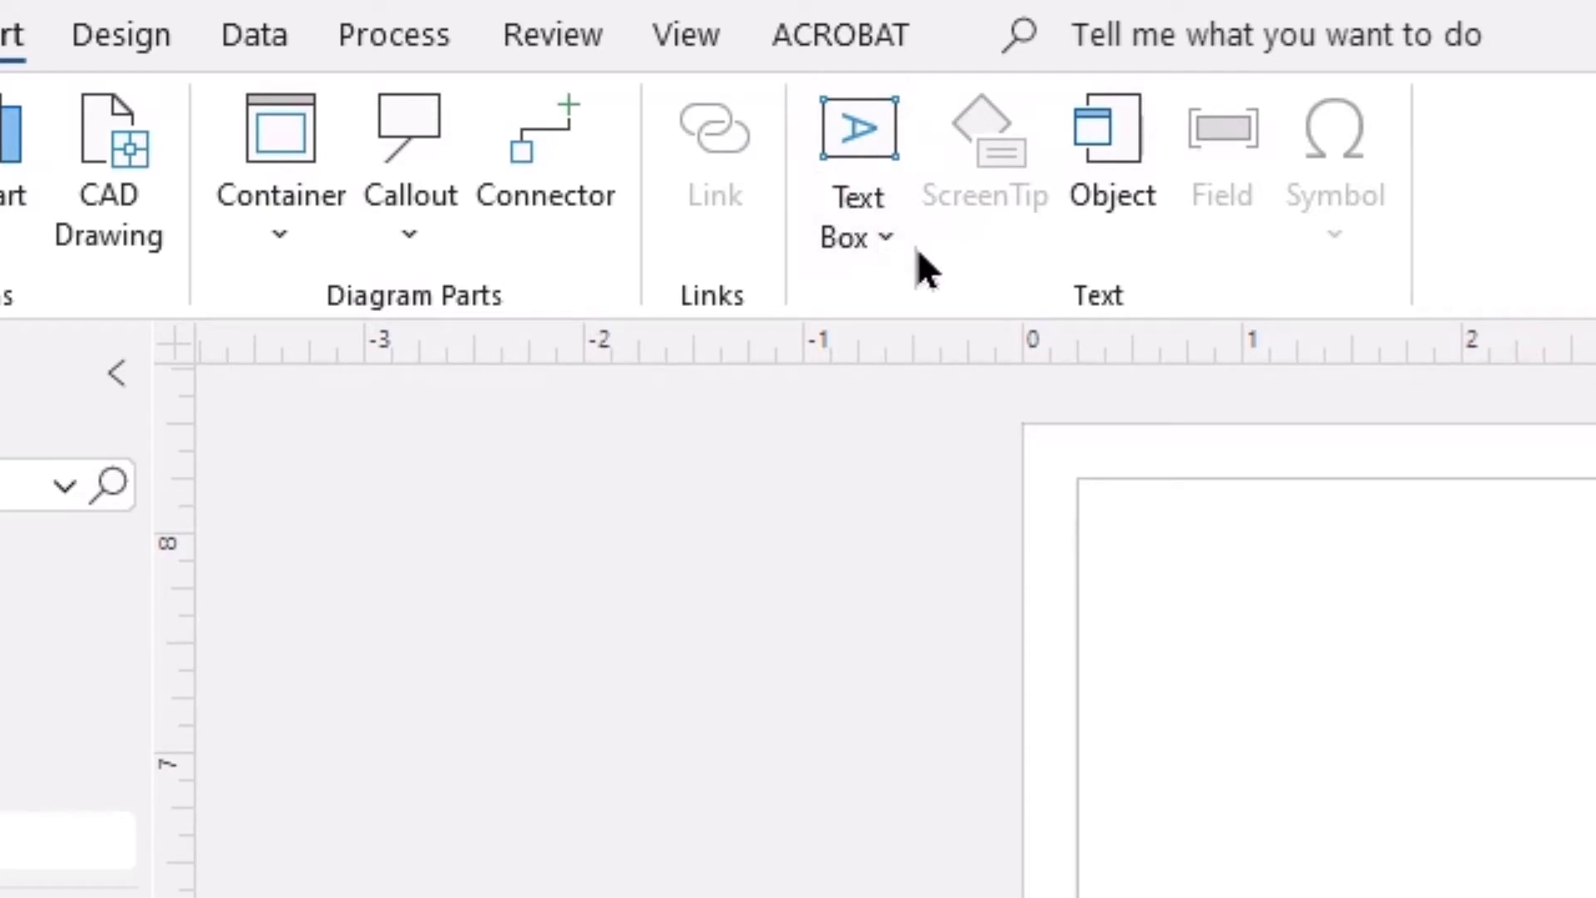
pyautogui.click(857, 236)
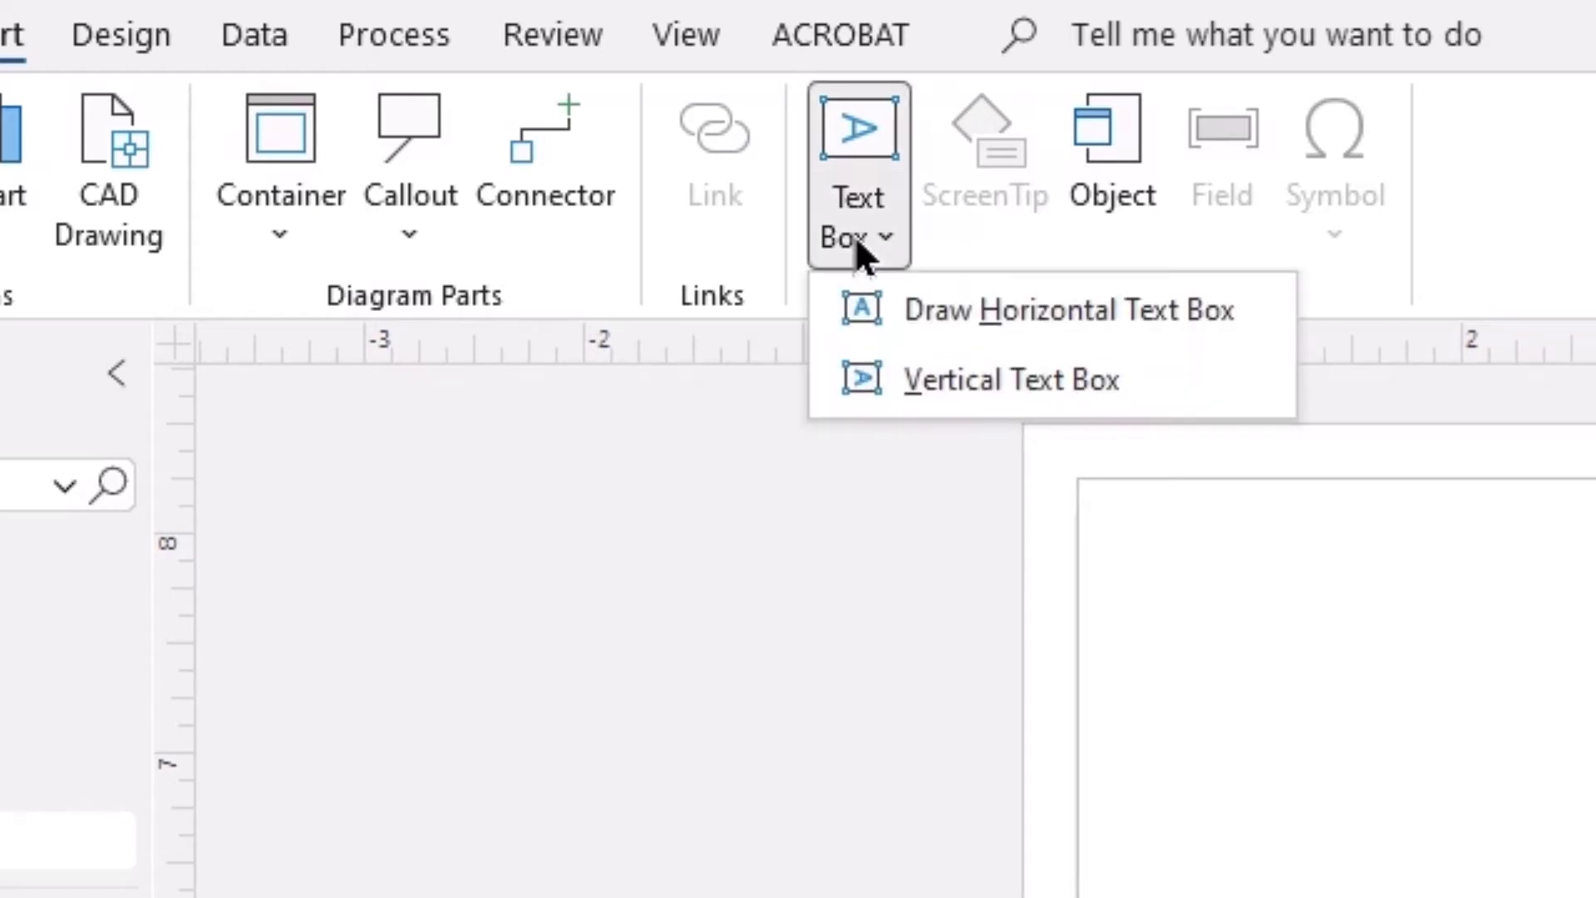
pyautogui.click(1259, 308)
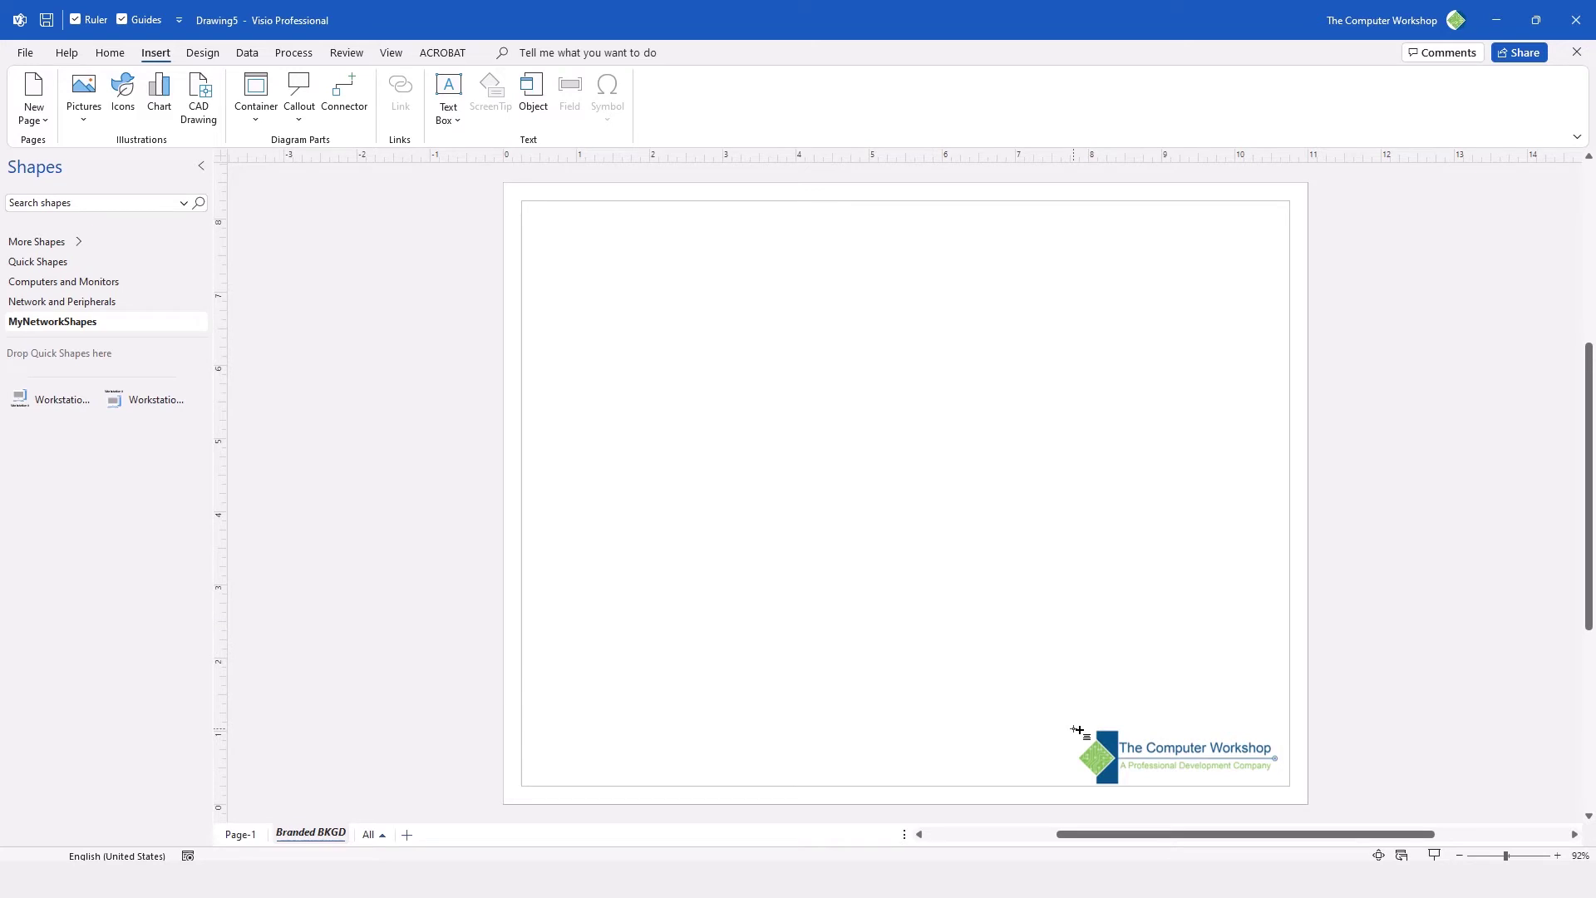
pyautogui.moveTo(1073, 728); pyautogui.dragTo(523, 787)
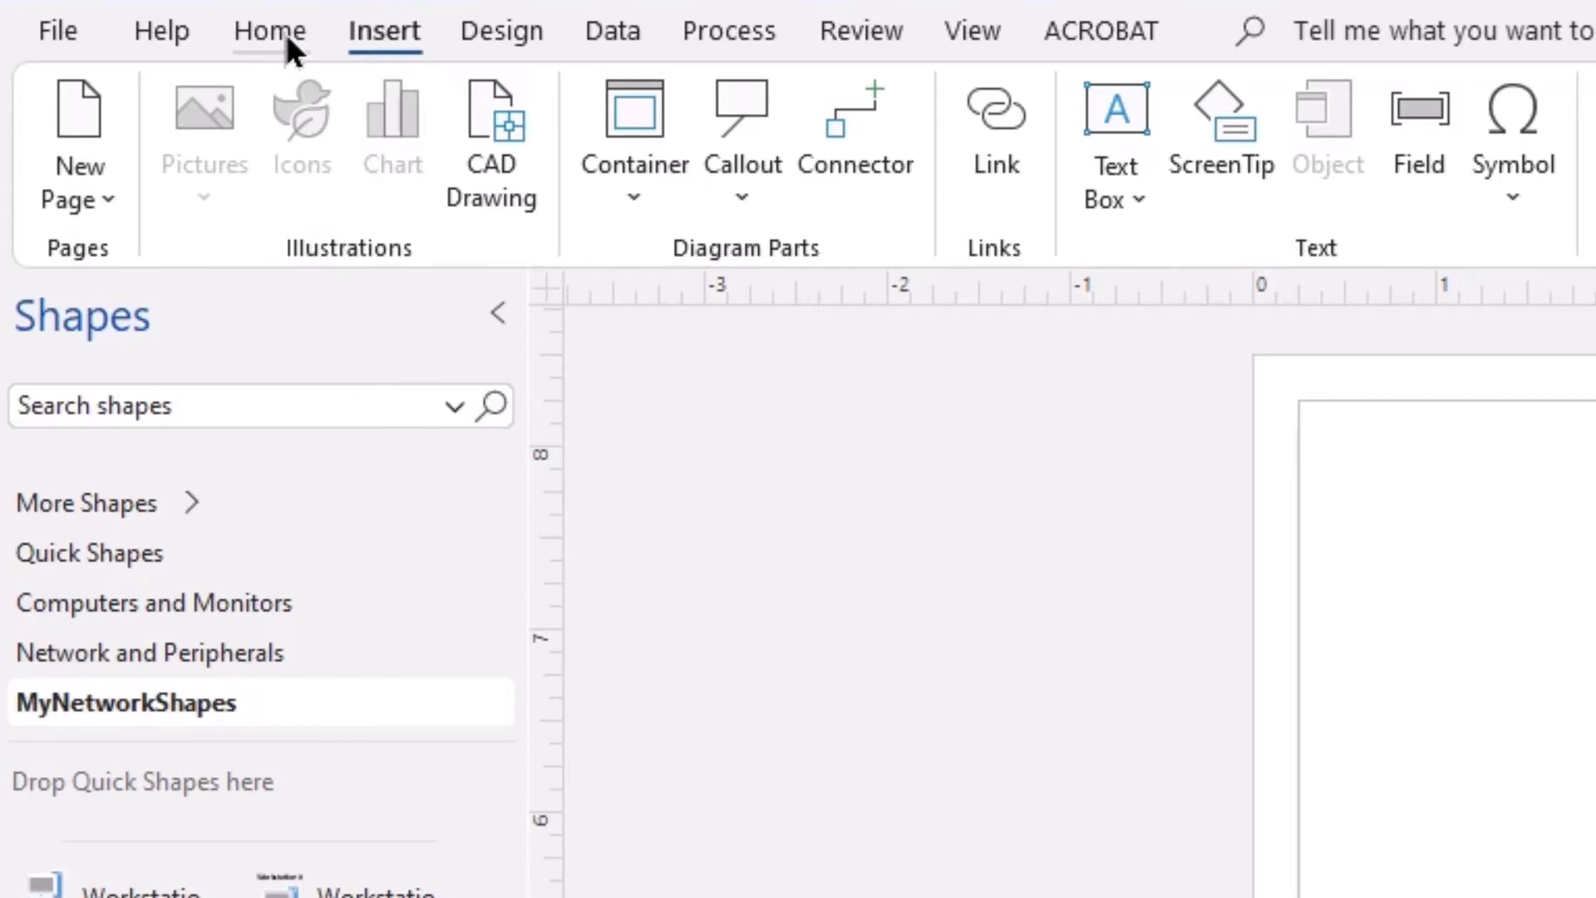
# Format the footer text box as top-left aligned, Palatino Linotype, 14 pt, black font colour.
pyautogui.click(286, 35)
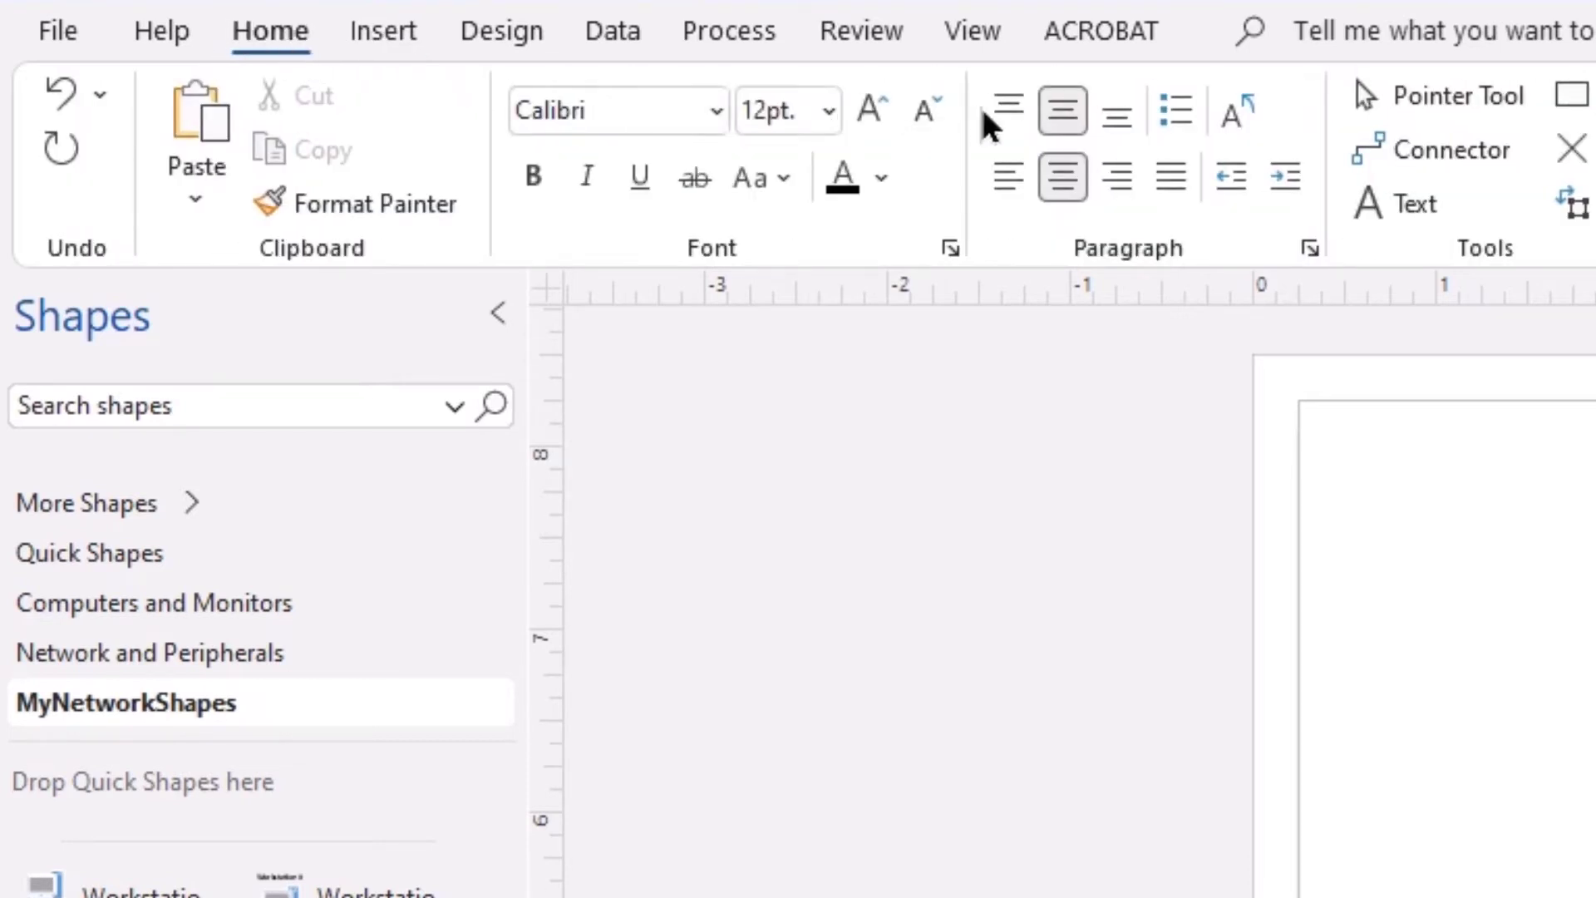
pyautogui.click(1009, 116)
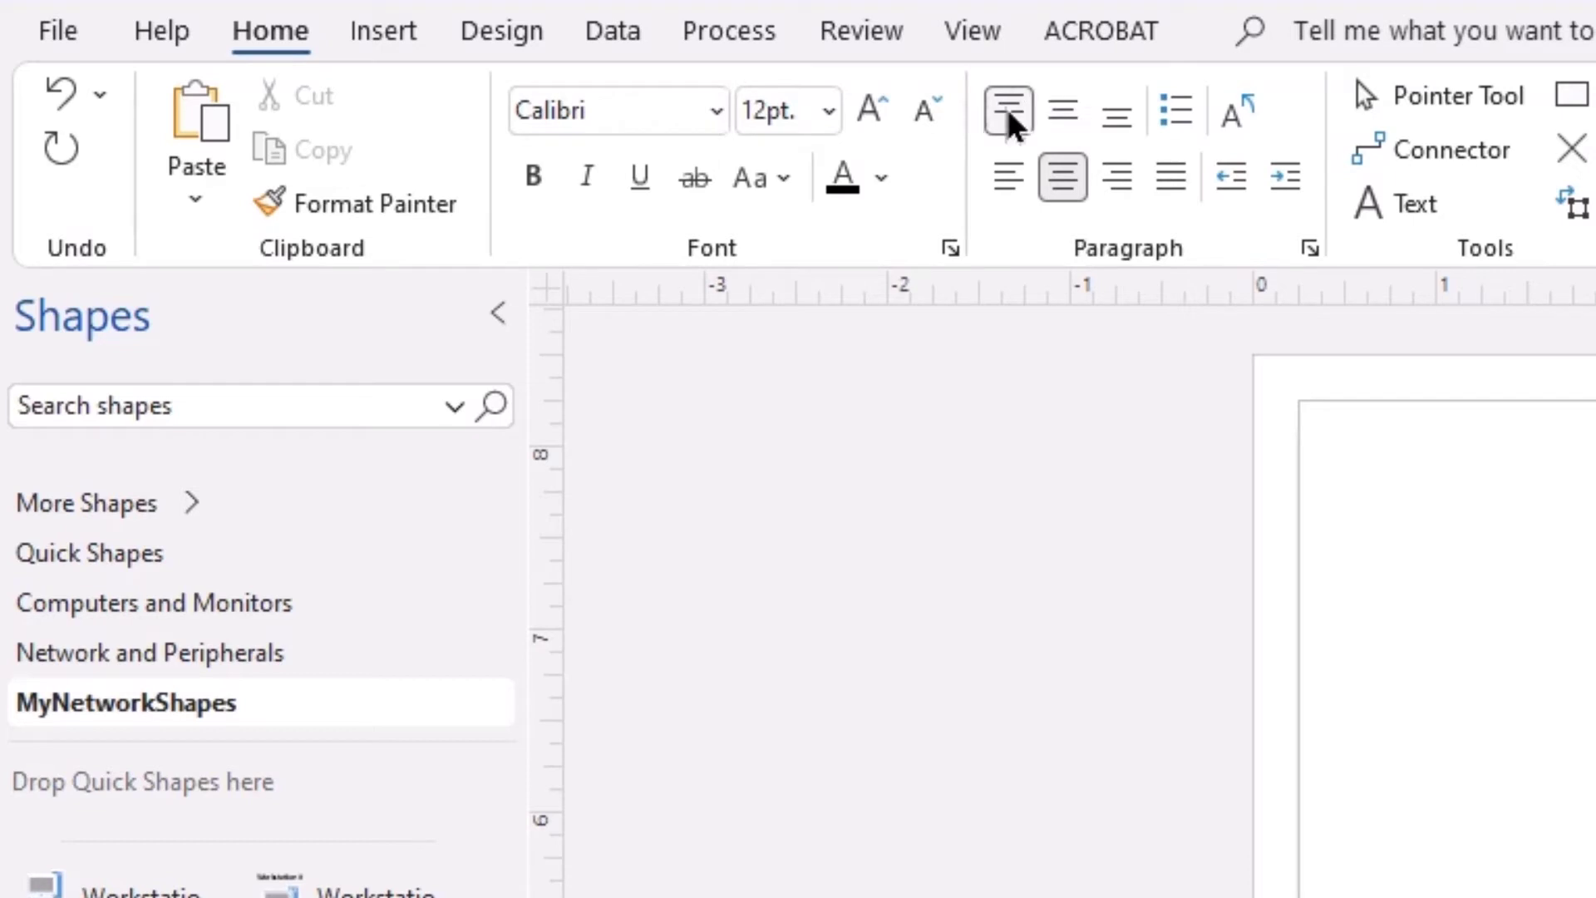
pyautogui.click(1014, 194)
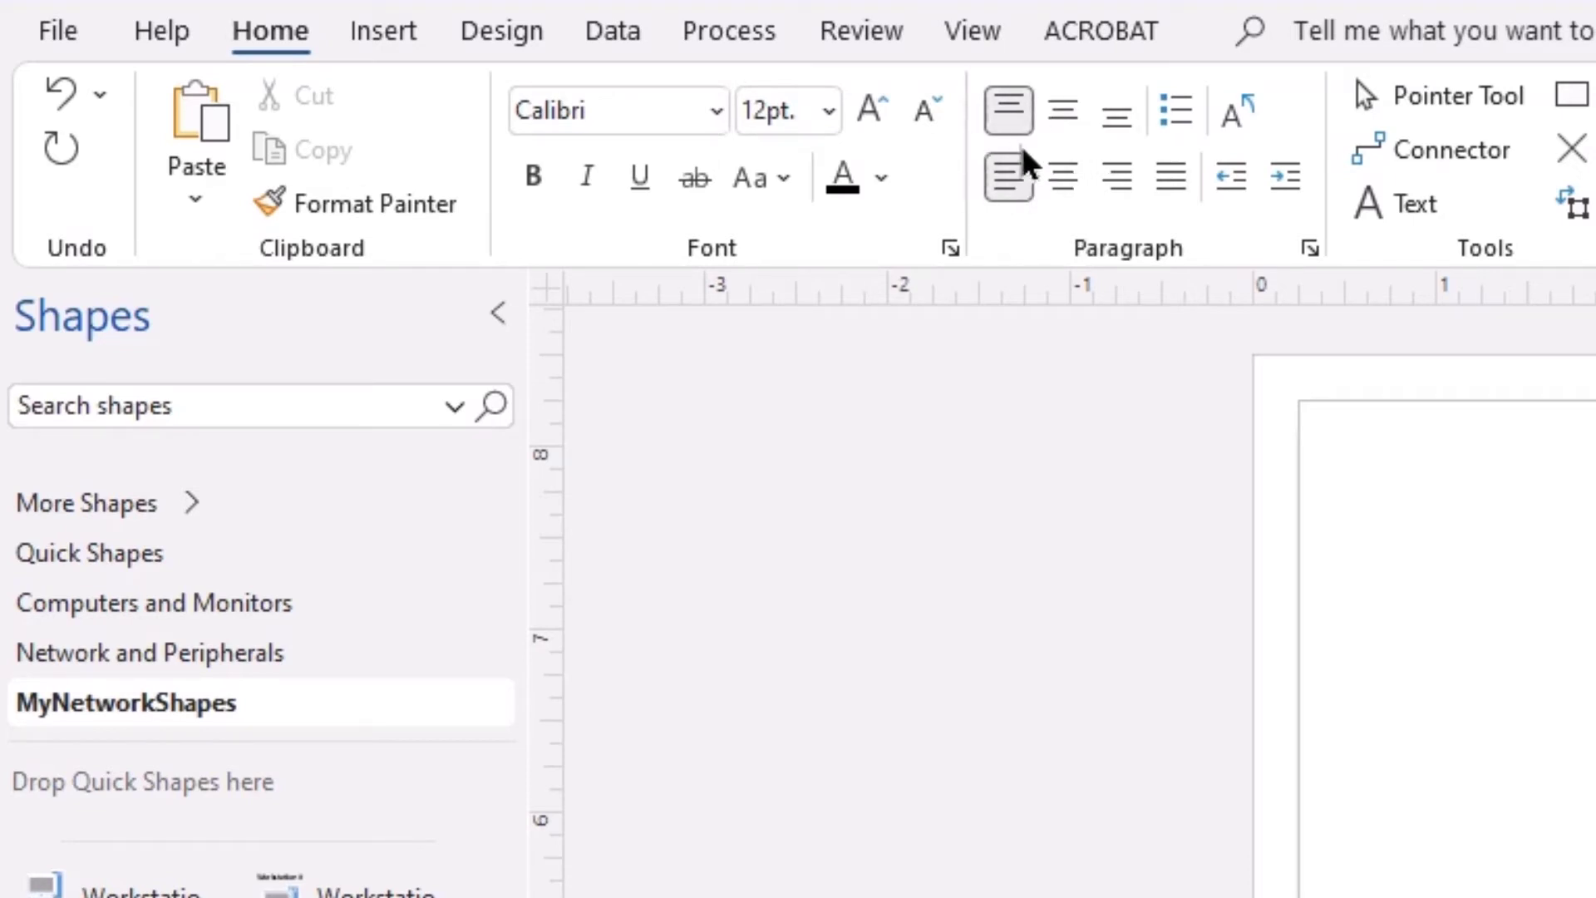
pyautogui.click(716, 113)
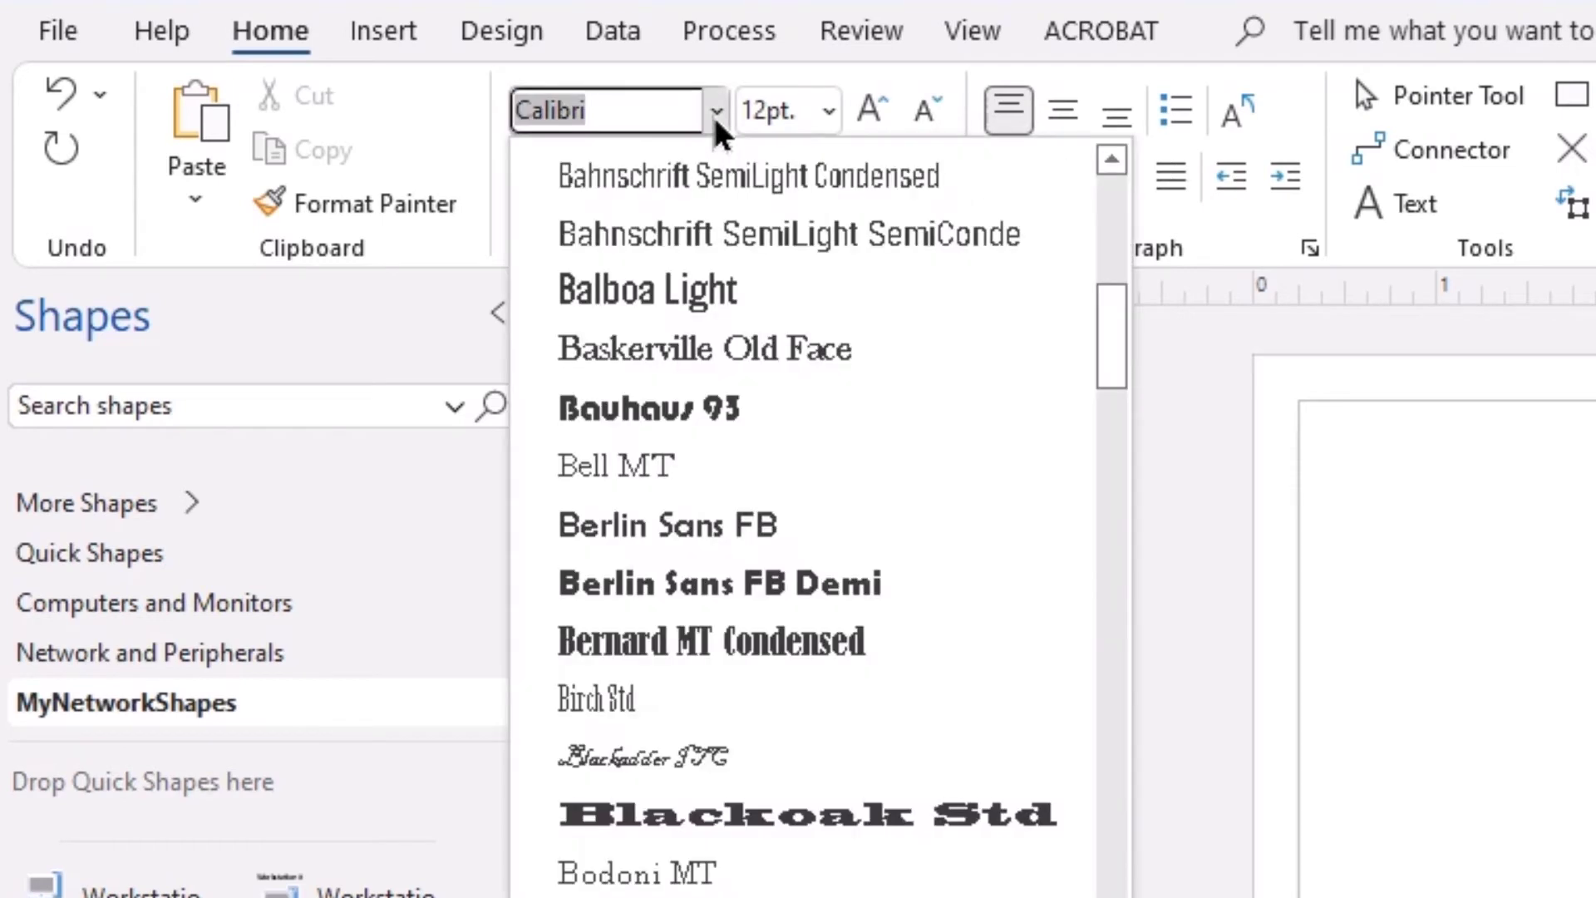
pyautogui.moveTo(1115, 357); pyautogui.dragTo(1119, 897)
pyautogui.scroll(-20, 803, 515)
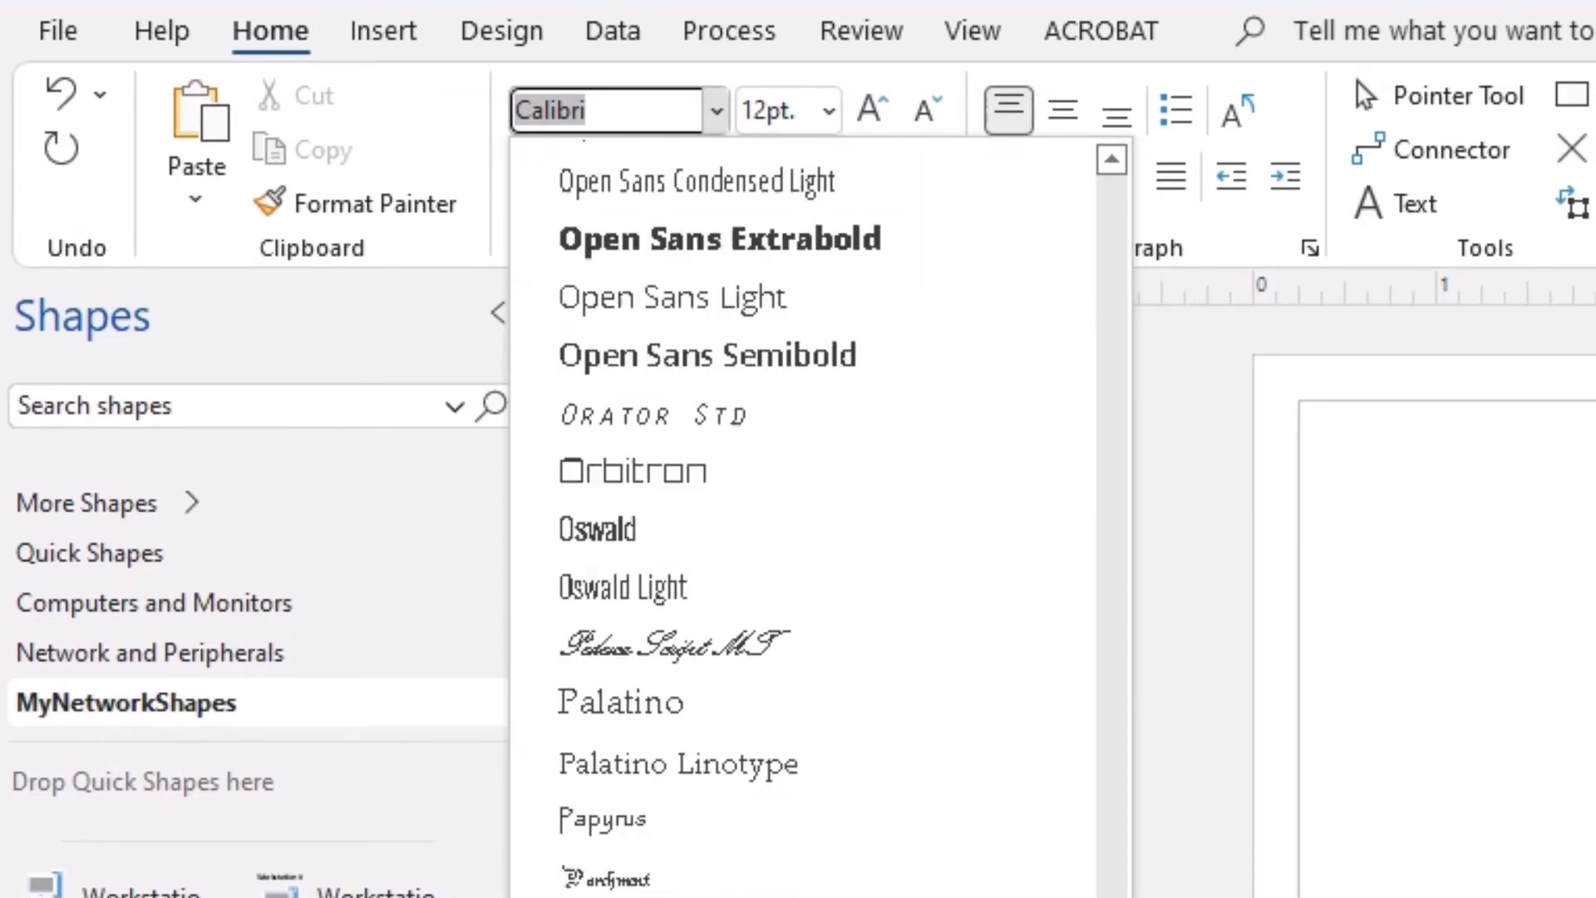
pyautogui.click(737, 753)
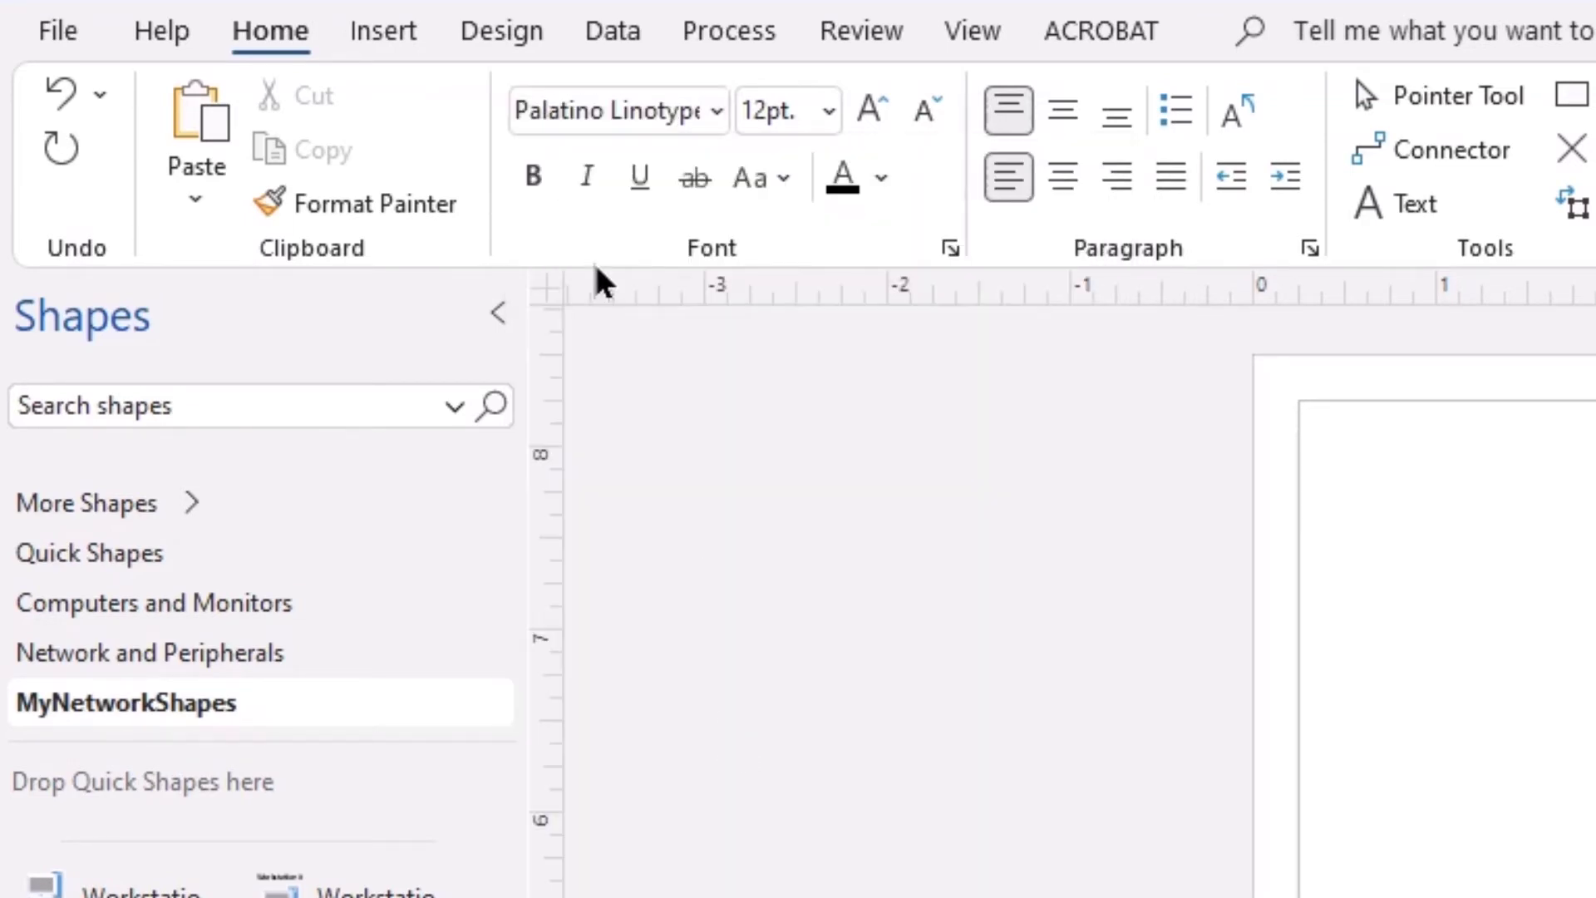
pyautogui.click(871, 108)
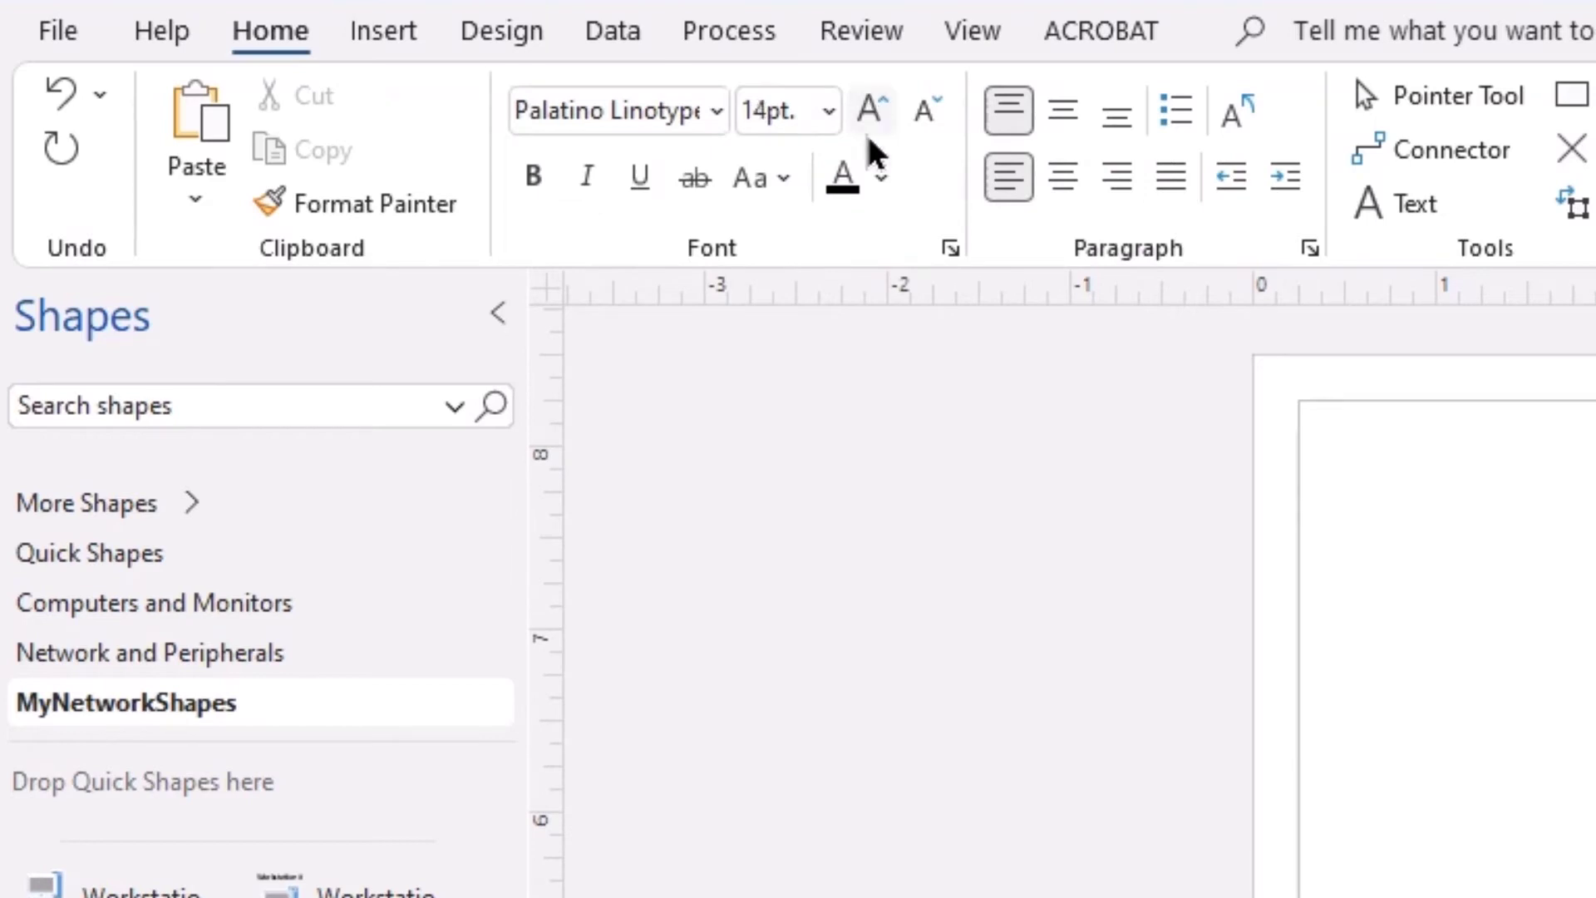
pyautogui.click(845, 177)
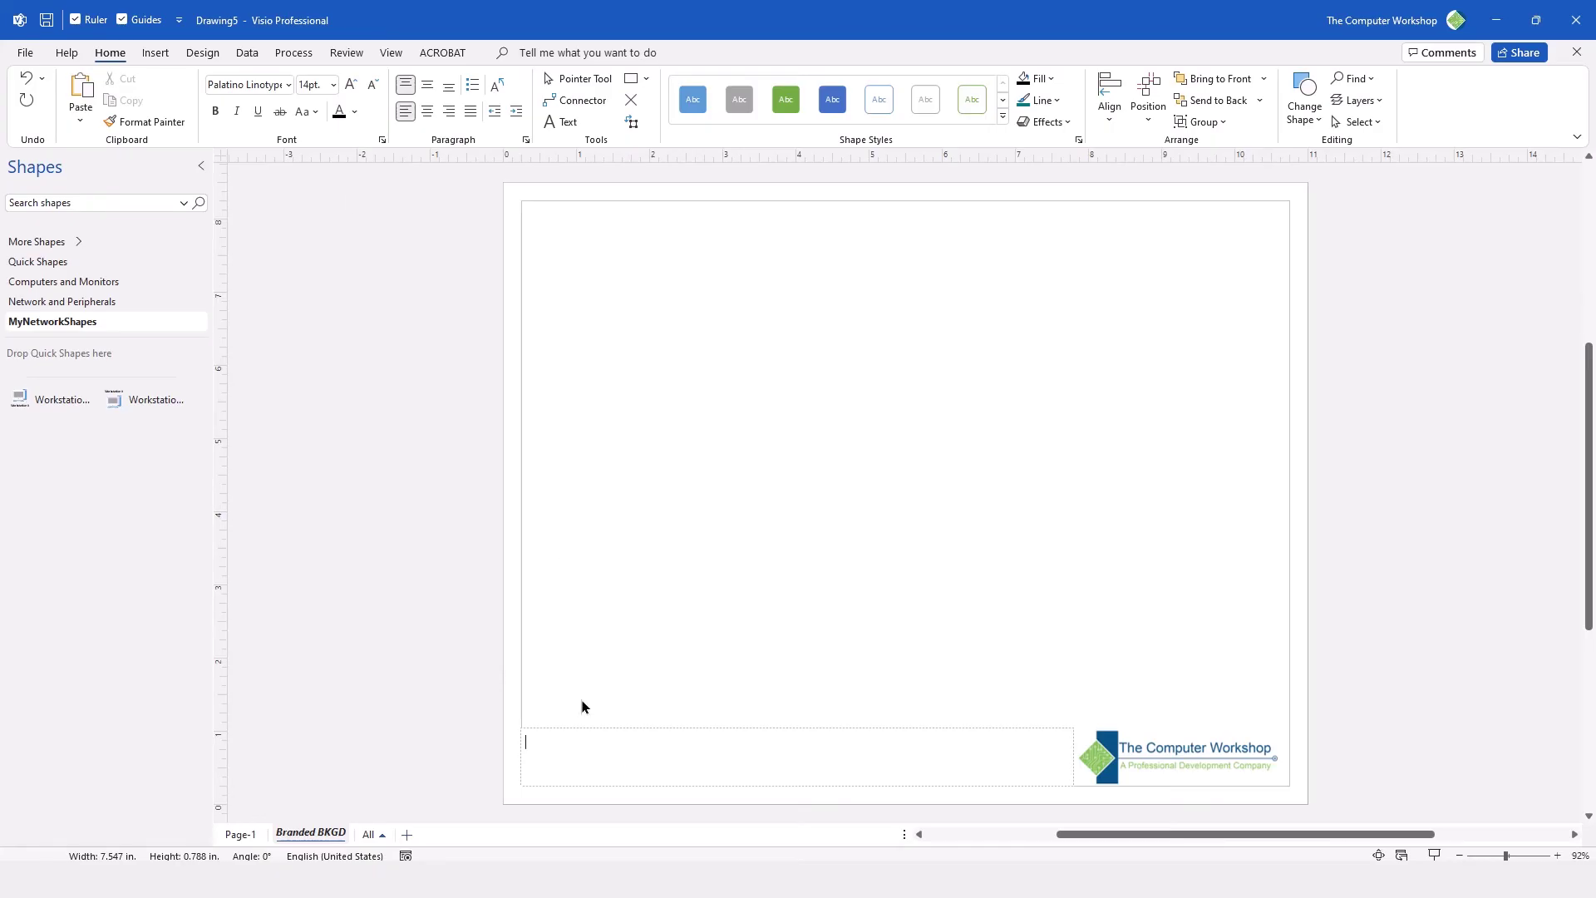
# Type 'The Computer Workshop, Inc.' followed by its street address and city/ZIP lines in the footer.
pyautogui.write('The Computer Workshop, Inc.')
pyautogui.press('Return')
pyautogui.write('5200 Upper Metrr')
pyautogui.press('BackSpace')
pyautogui.write('o Pl. Suite 140')
pyautogui.press('Return')
pyautogui.write('Dublin OH 43017')
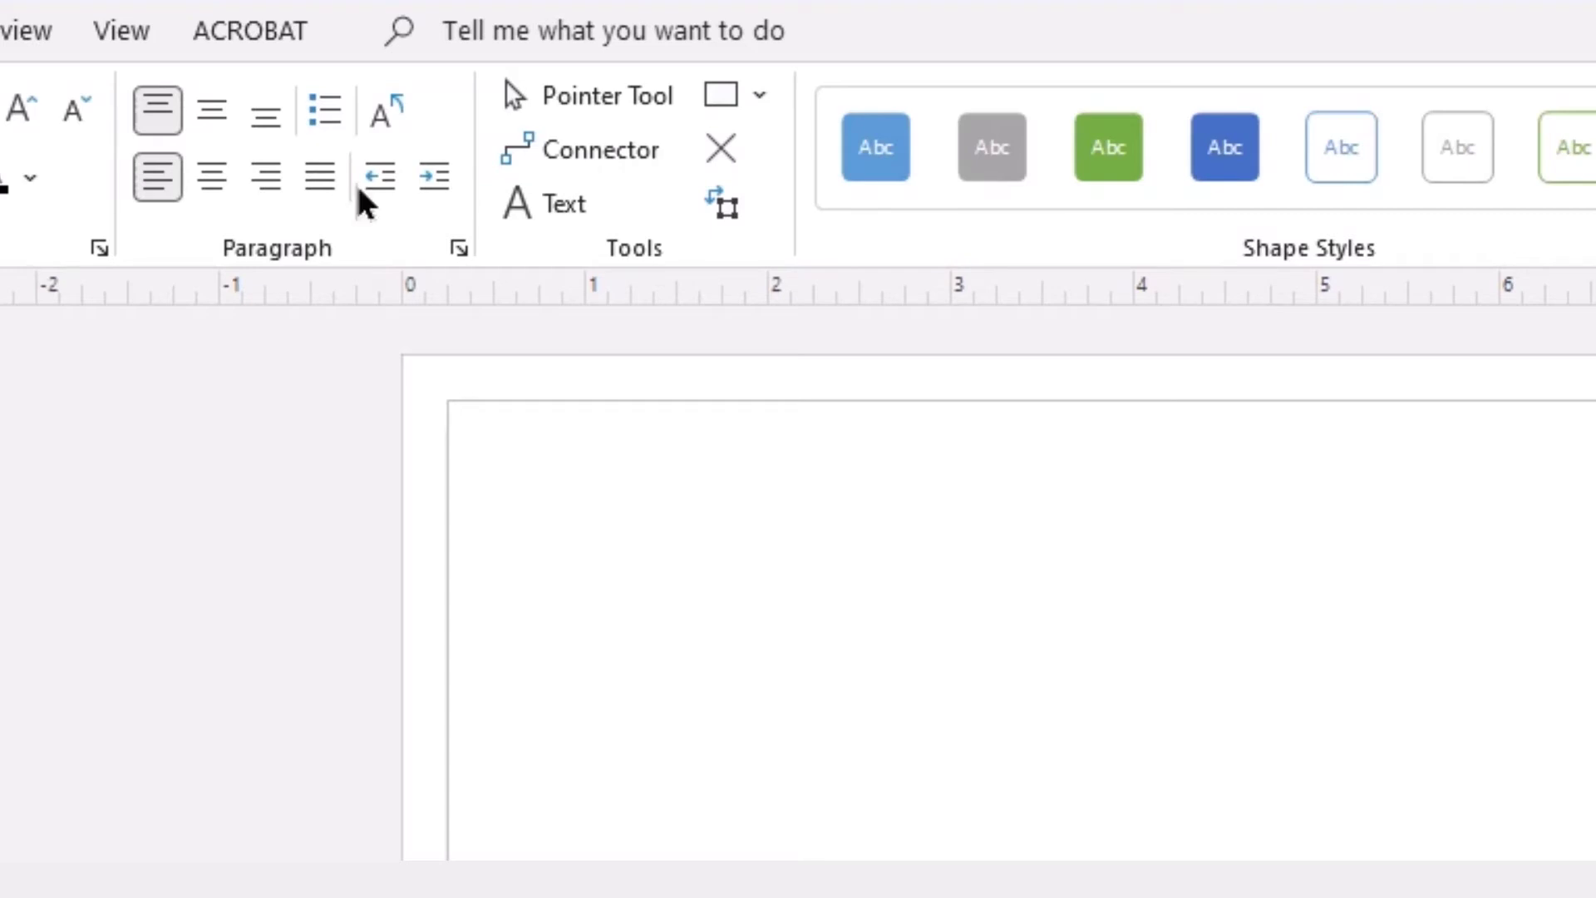
pyautogui.click(766, 96)
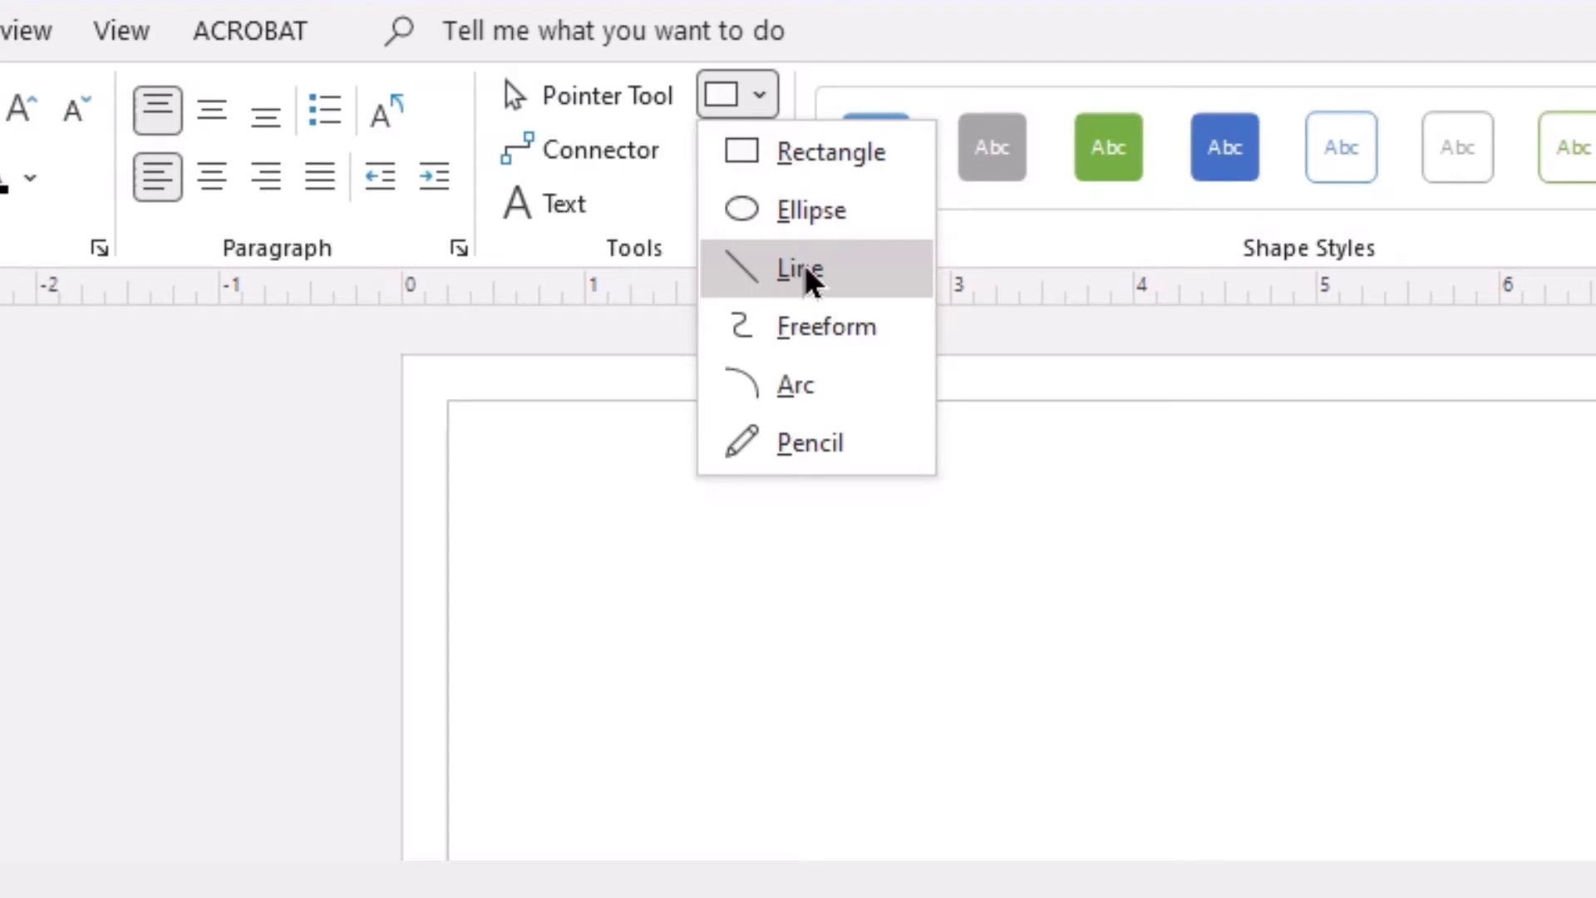
# Draw a 10.5 in. horizontal 2¼ pt line across the page, aligned to the footer's top edge.
pyautogui.click(859, 269)
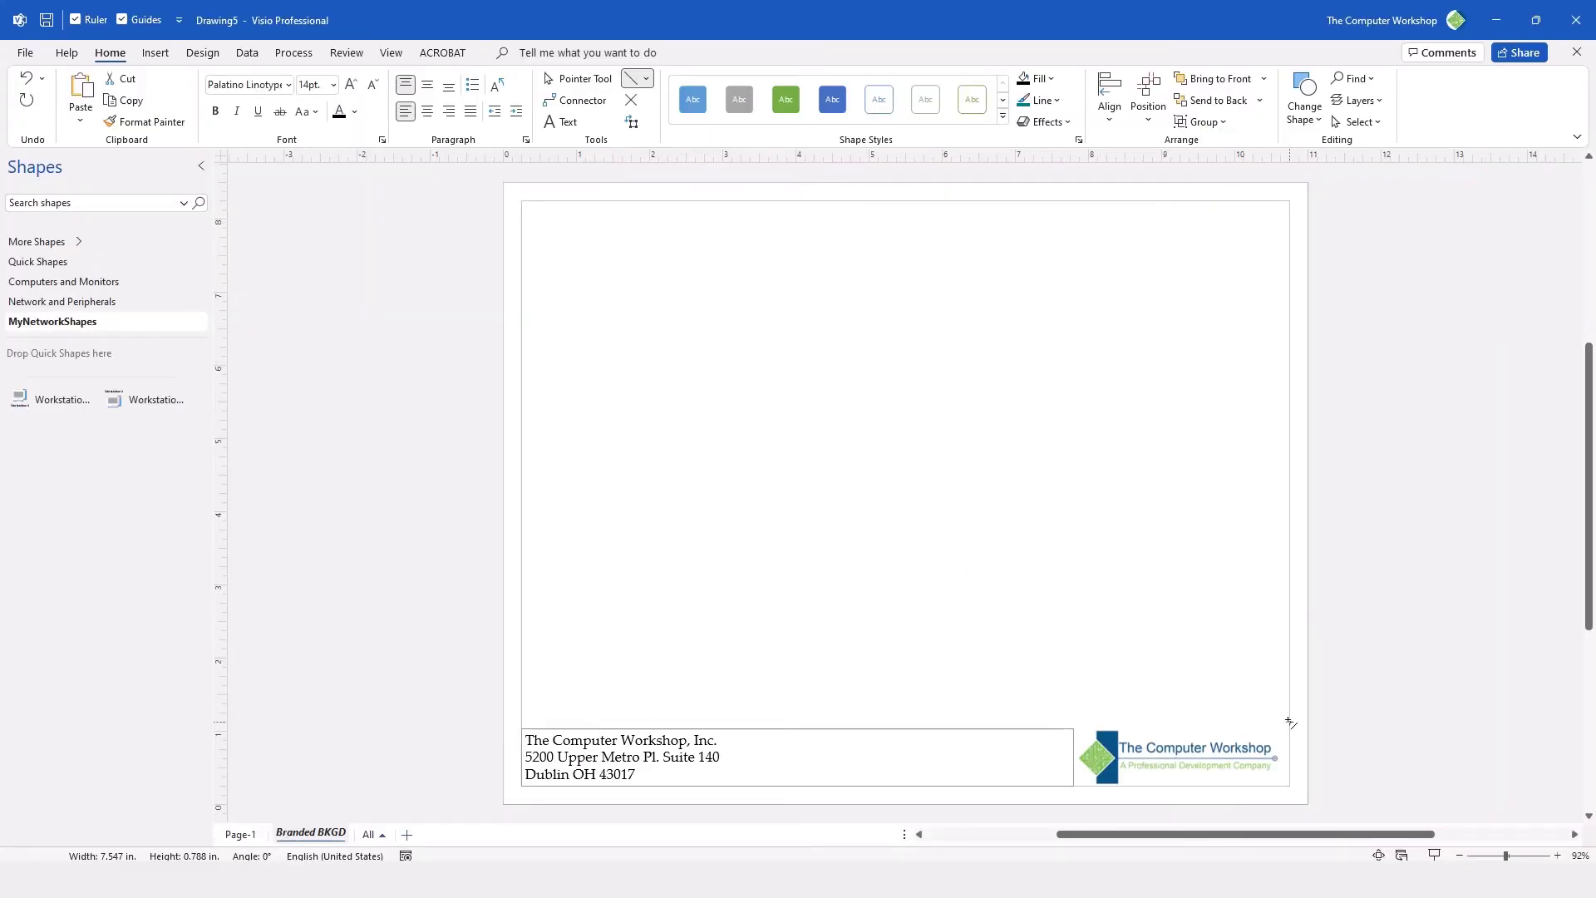
pyautogui.moveTo(1290, 722); pyautogui.dragTo(521, 721)
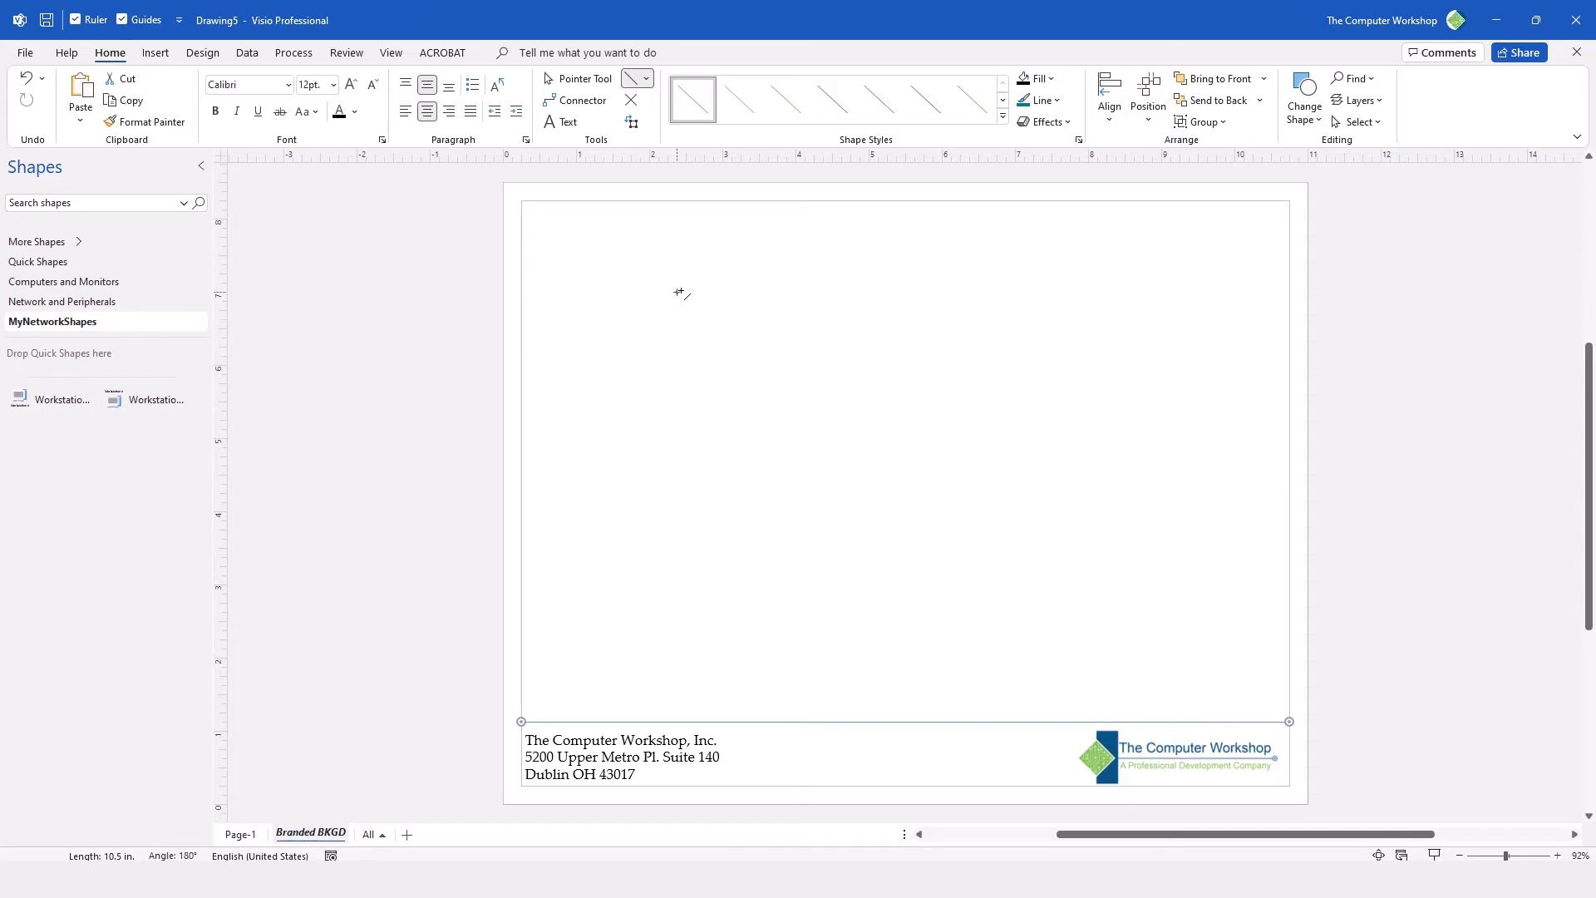
pyautogui.click(1051, 81)
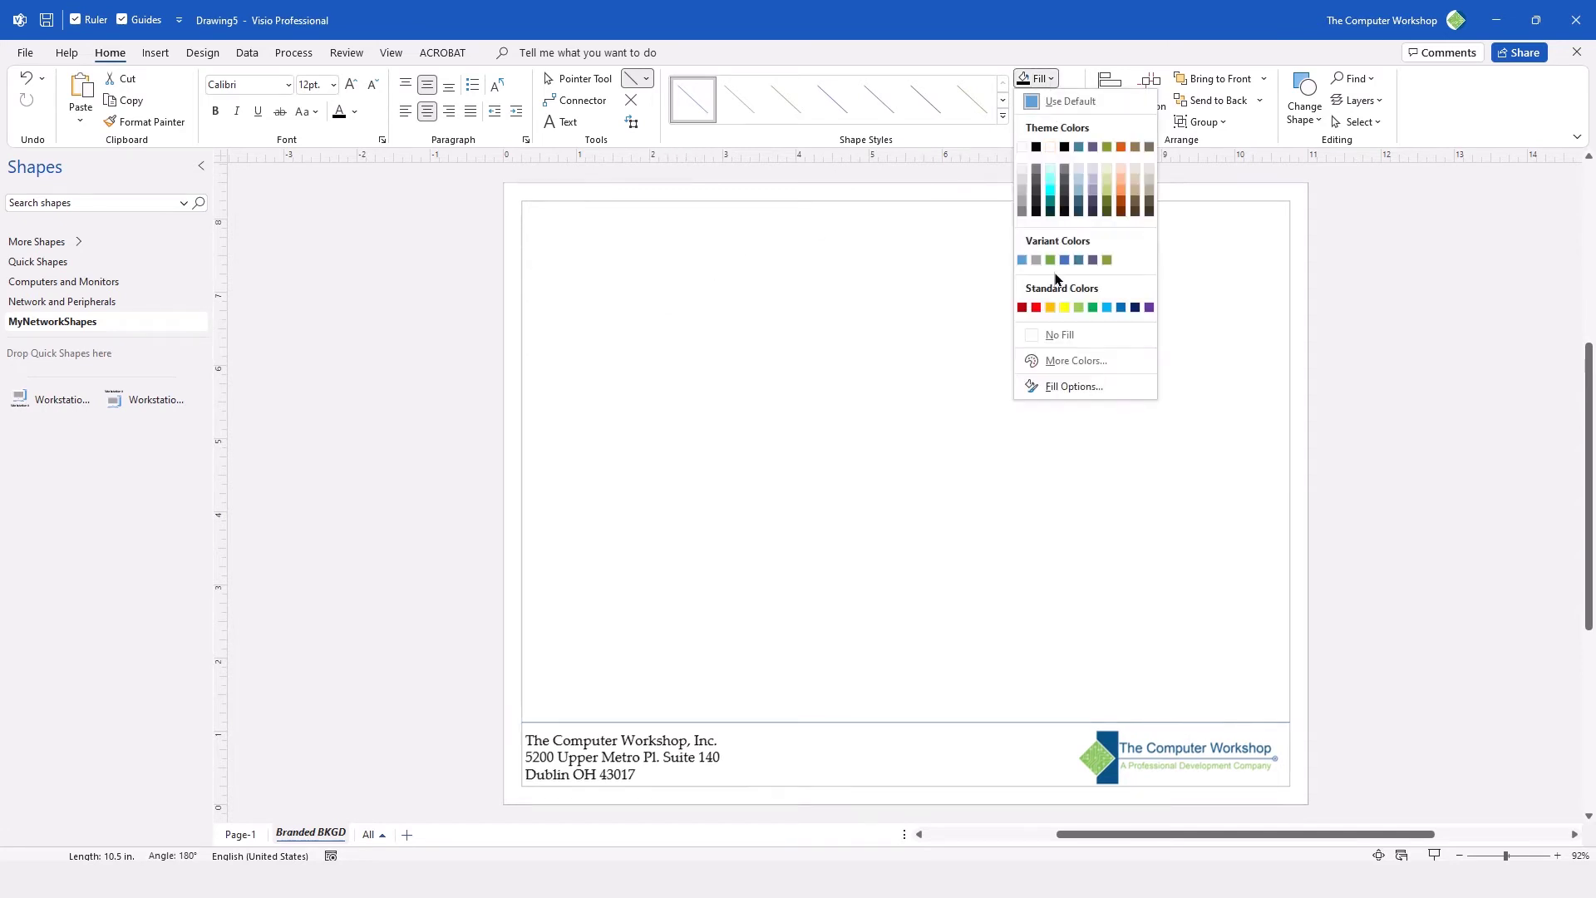
pyautogui.click(1065, 262)
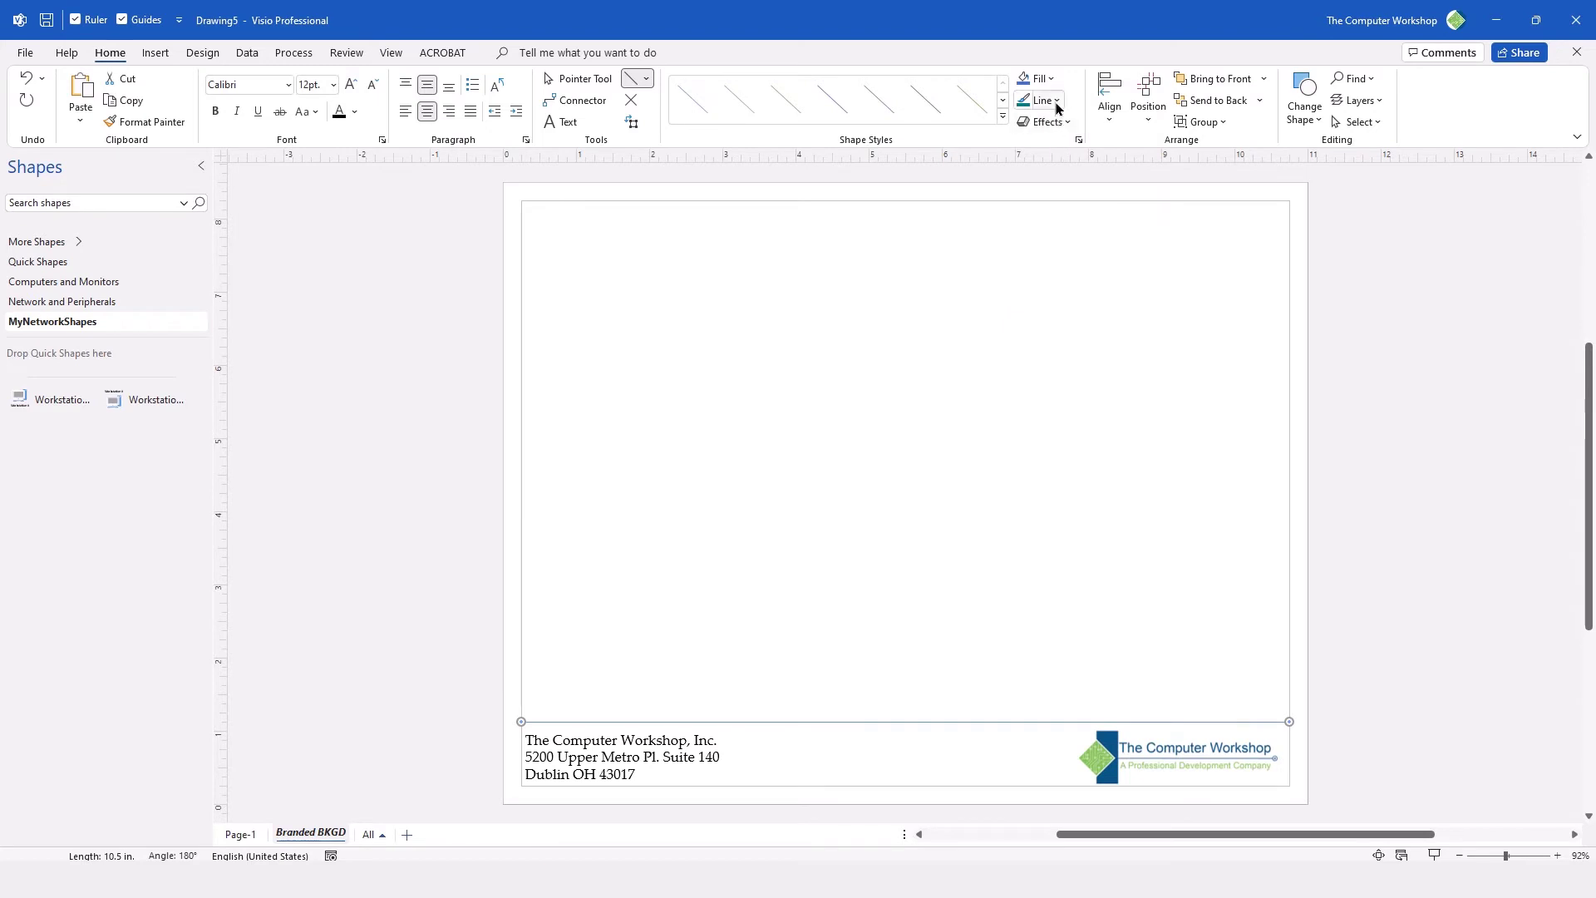
pyautogui.click(1058, 101)
pyautogui.moveTo(1139, 408)
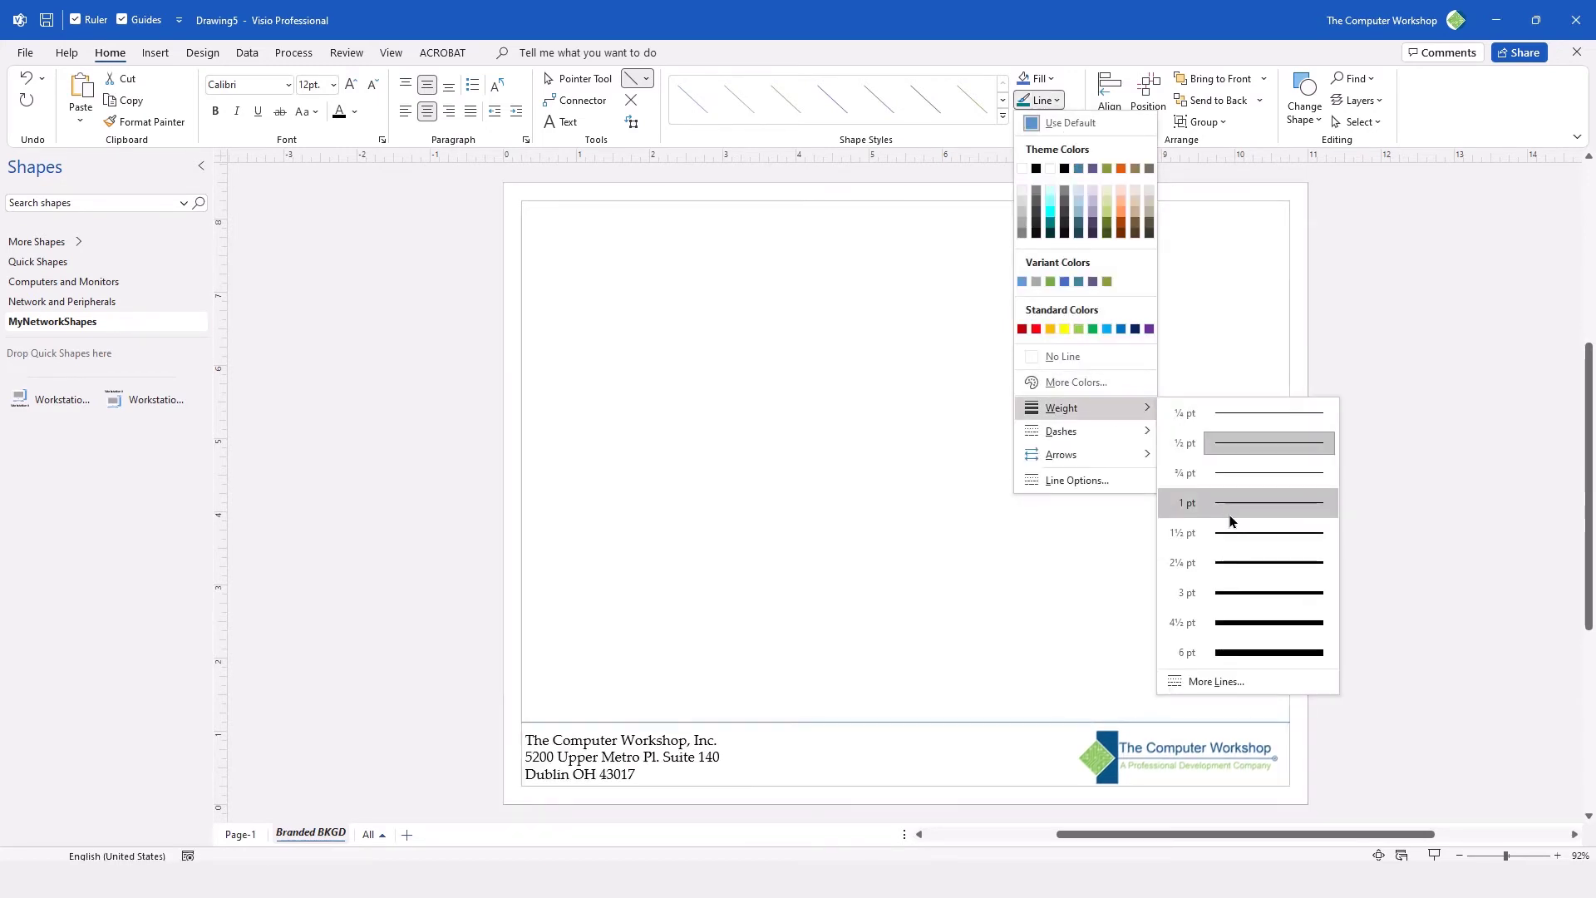
pyautogui.click(1233, 559)
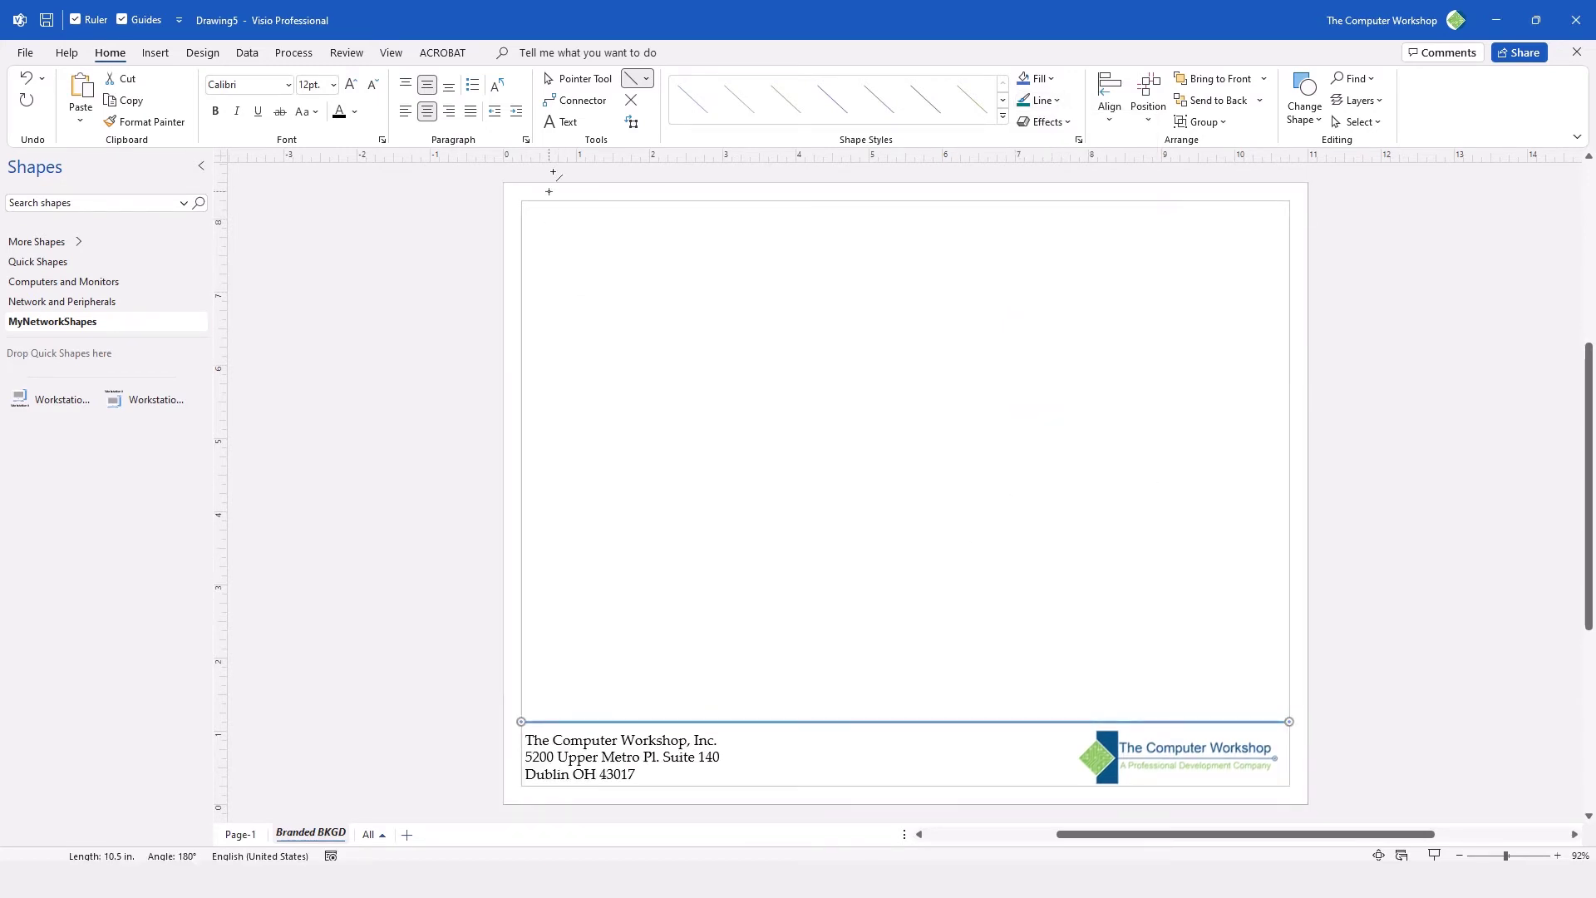
pyautogui.click(550, 77)
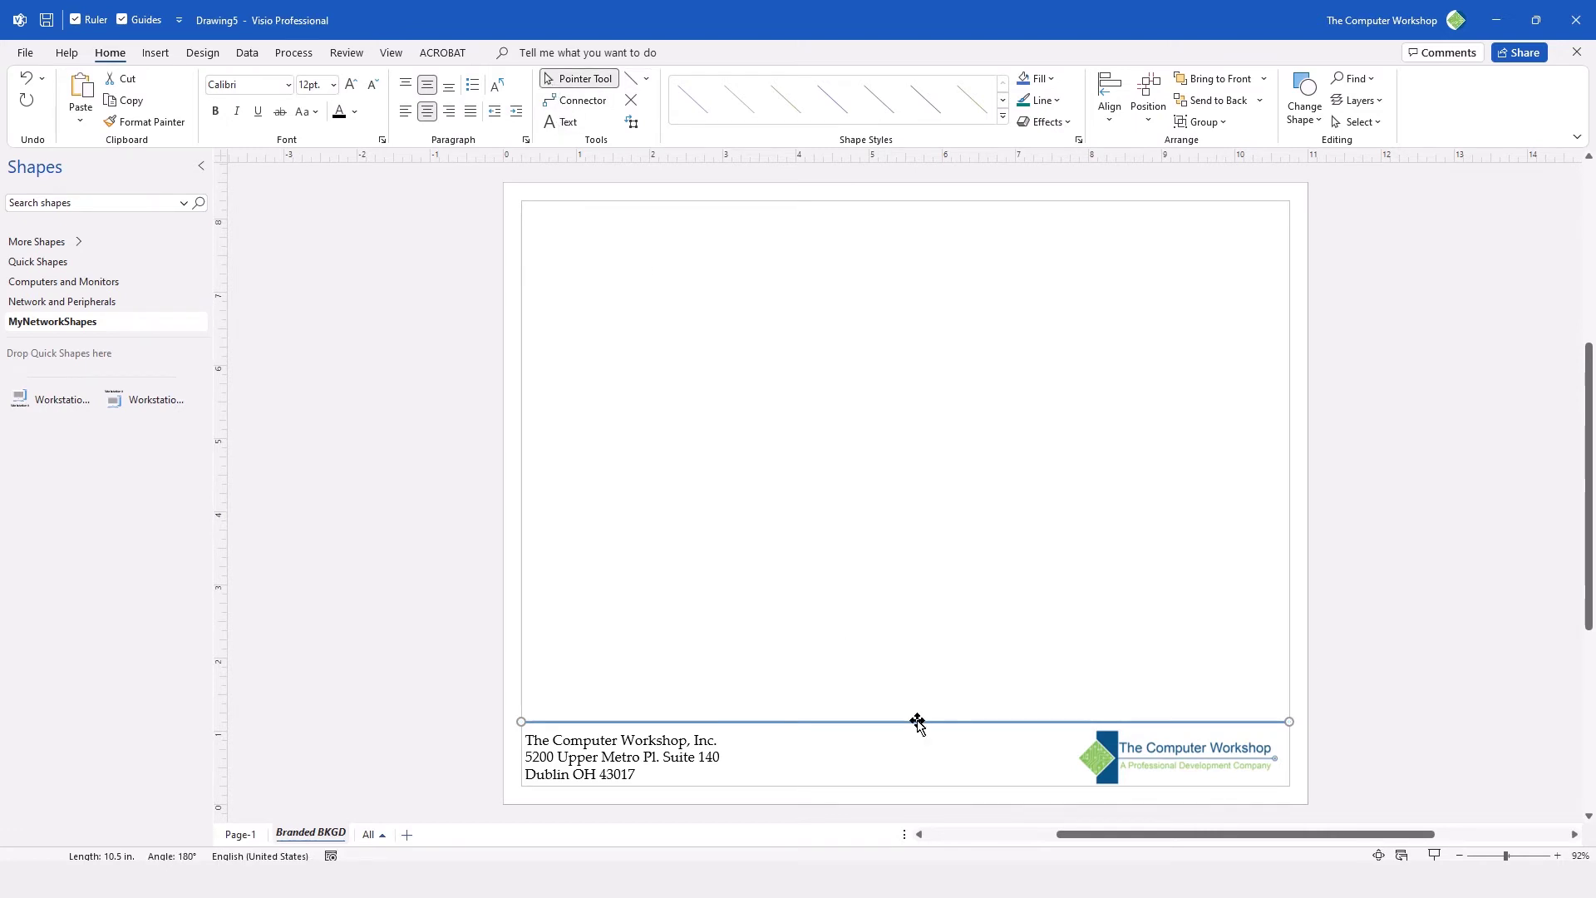
pyautogui.moveTo(918, 722); pyautogui.dragTo(915, 727)
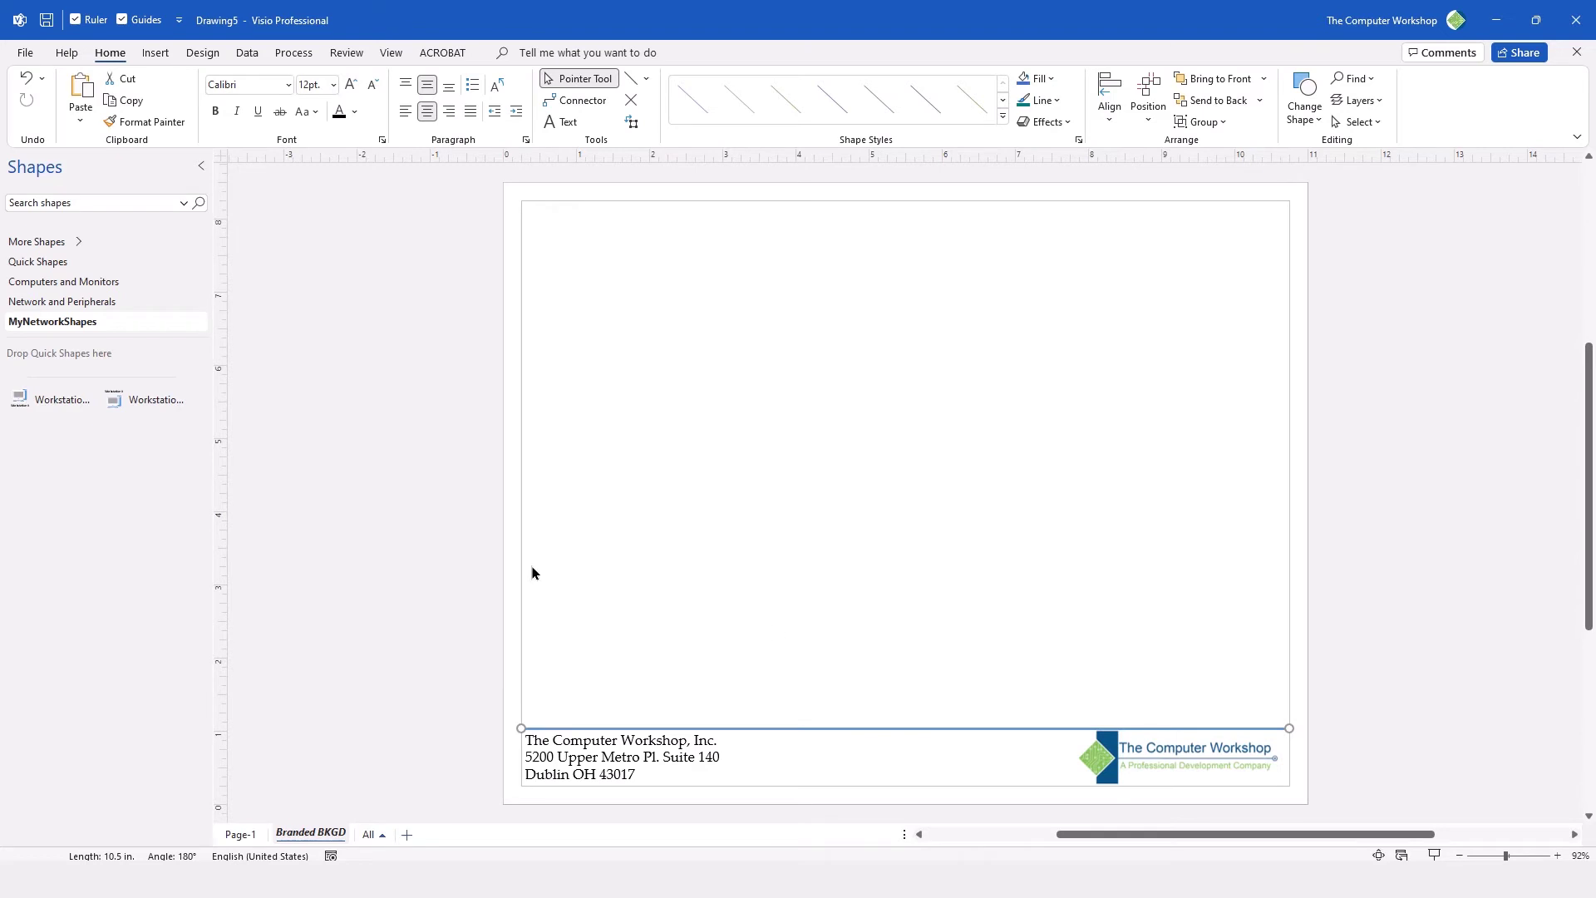
pyautogui.click(869, 727)
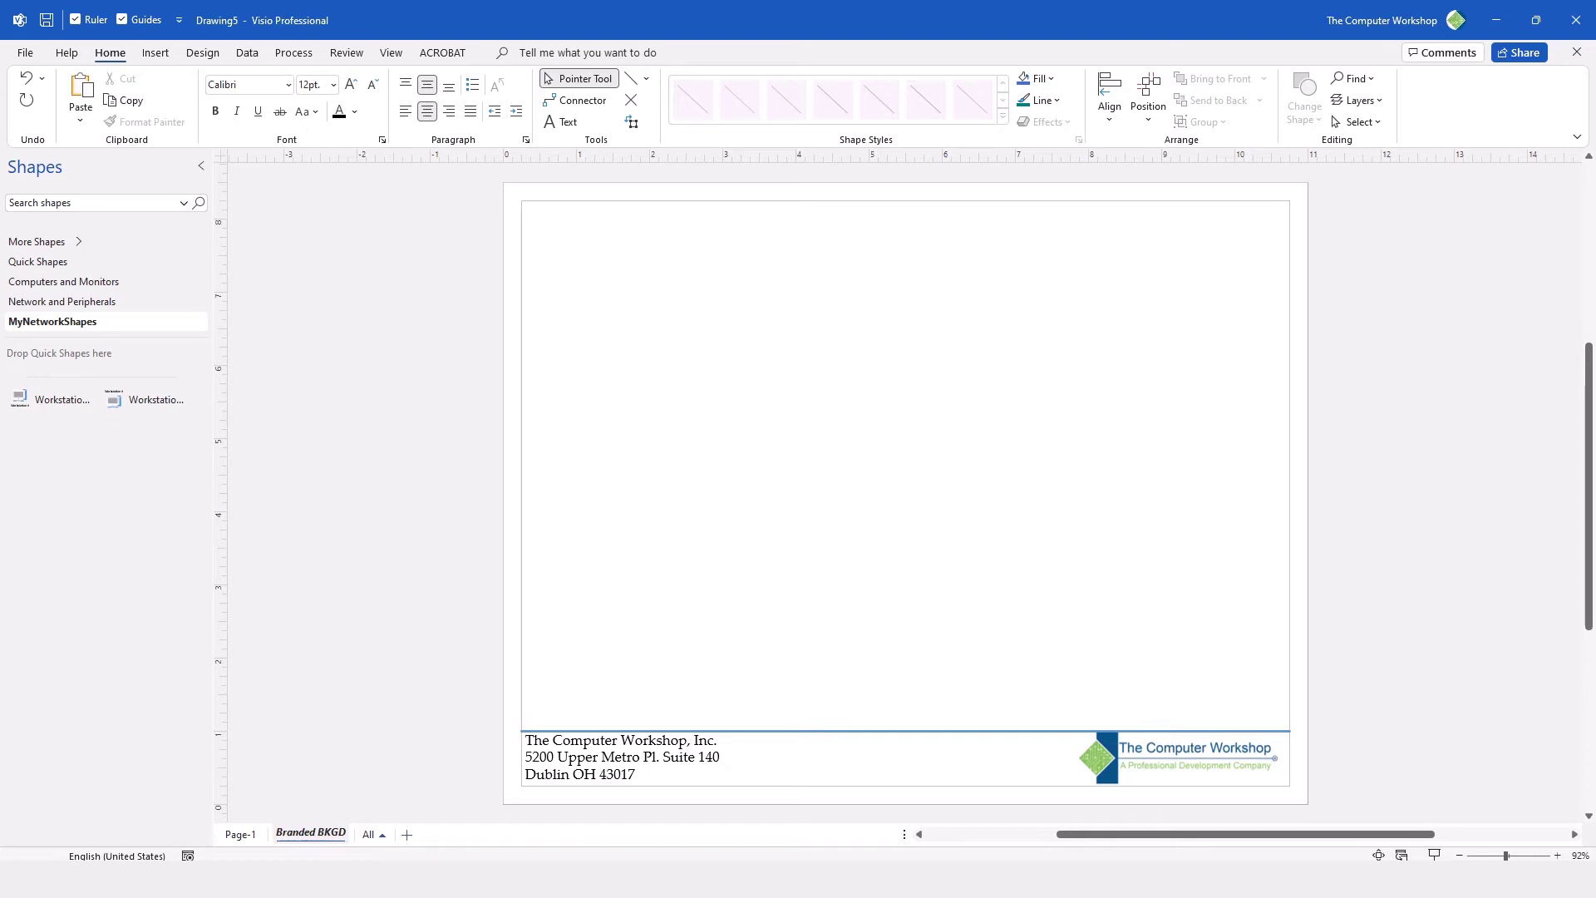
# Add a new page and make it a background page named 'BaseWithLegend'.
pyautogui.click(406, 834)
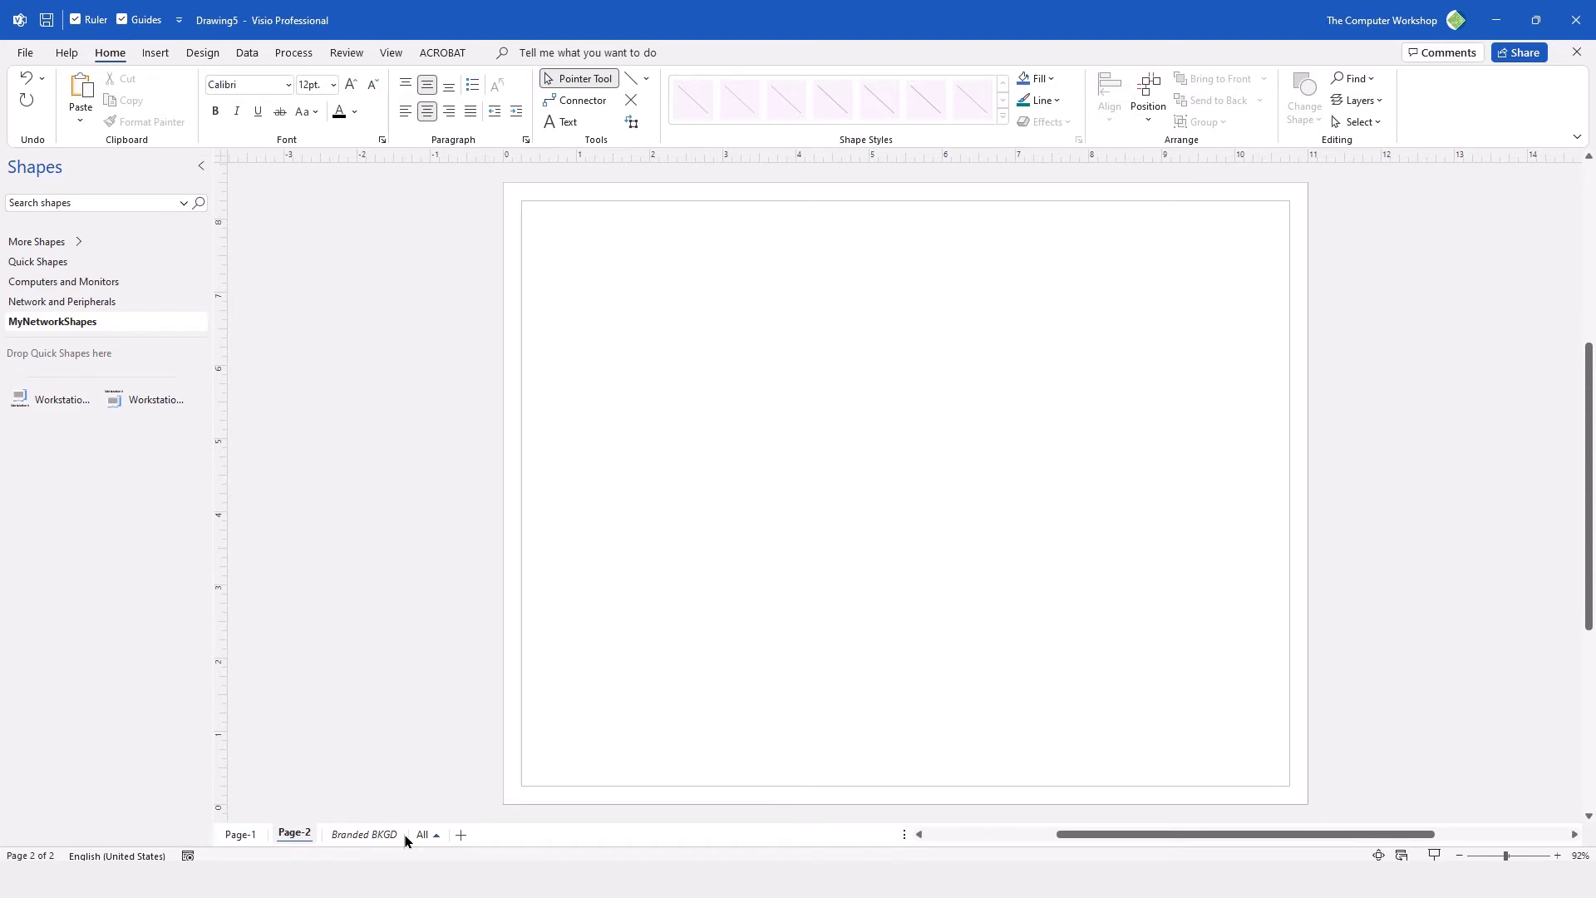
pyautogui.rightClick(292, 835)
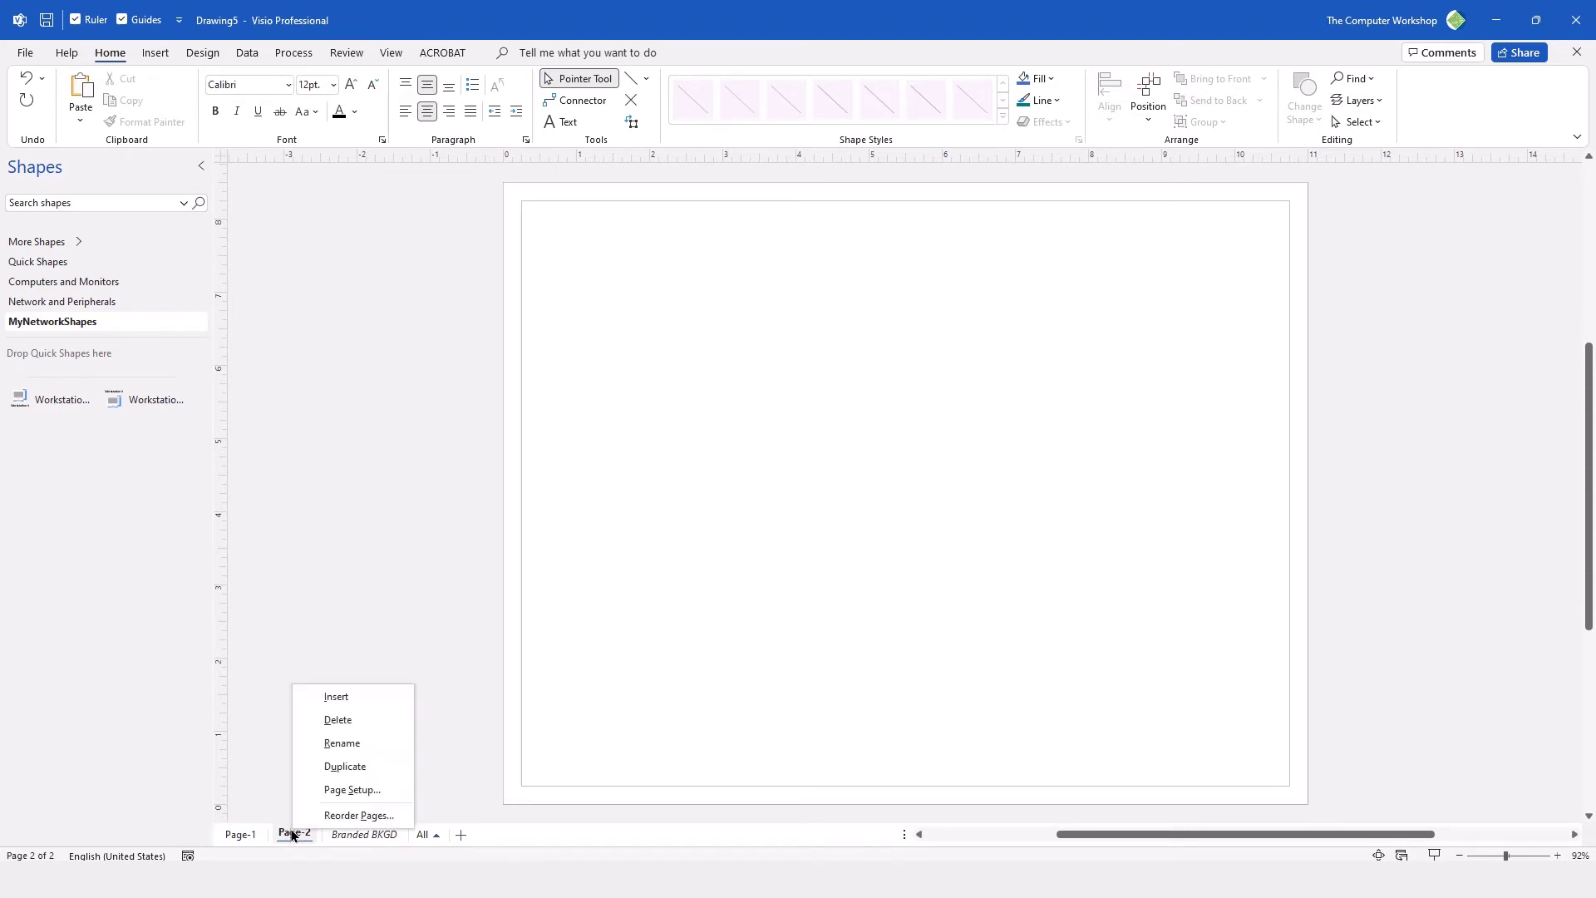
pyautogui.click(360, 789)
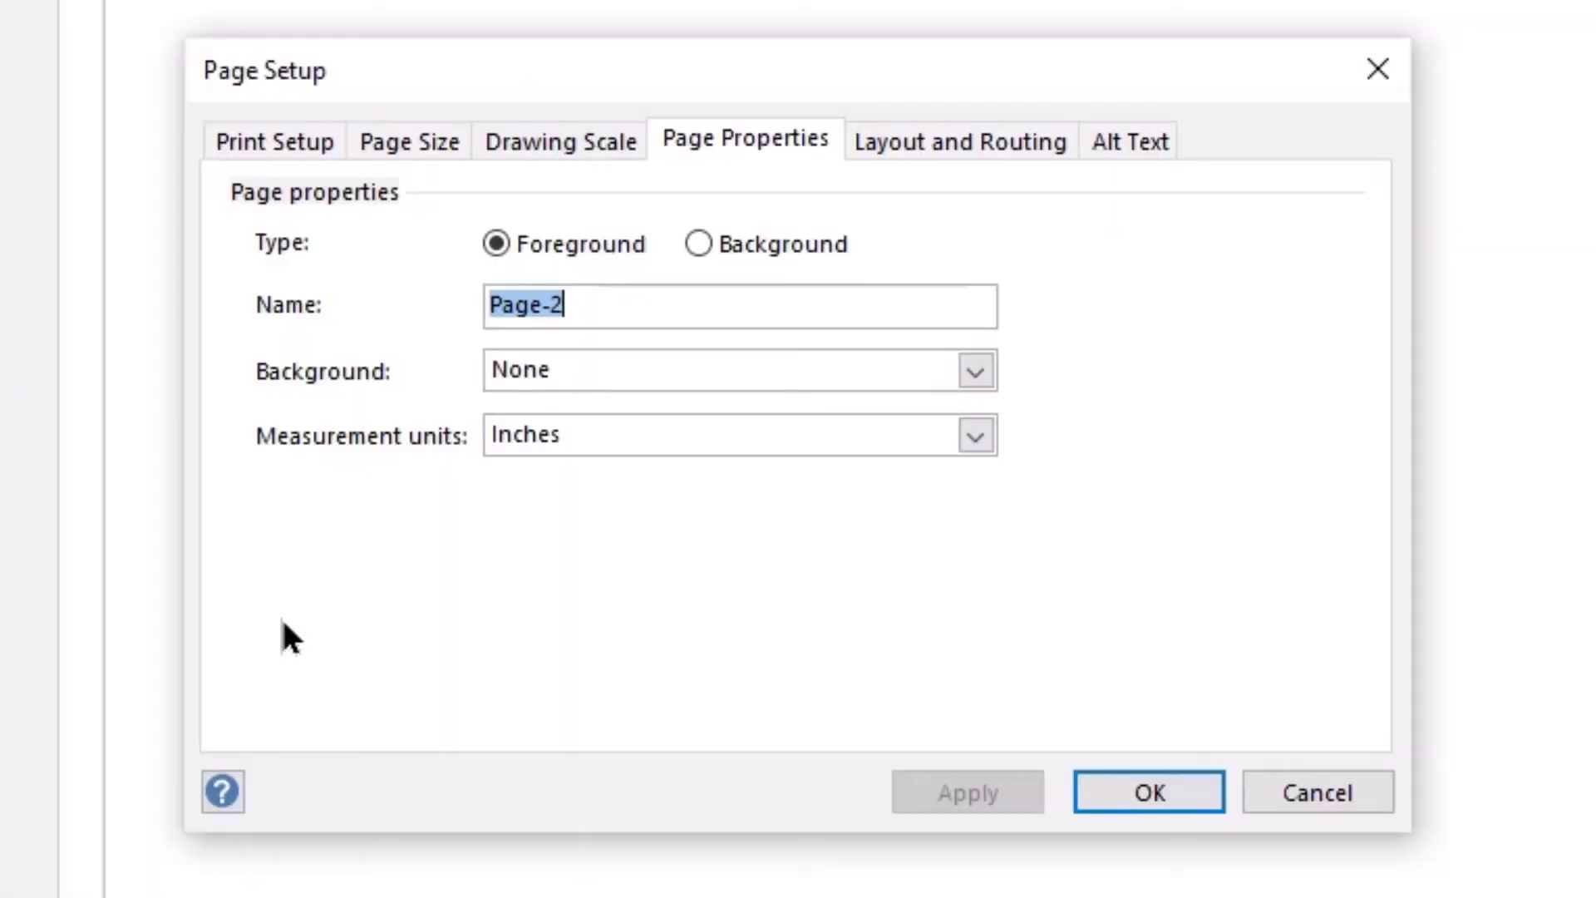
pyautogui.click(703, 242)
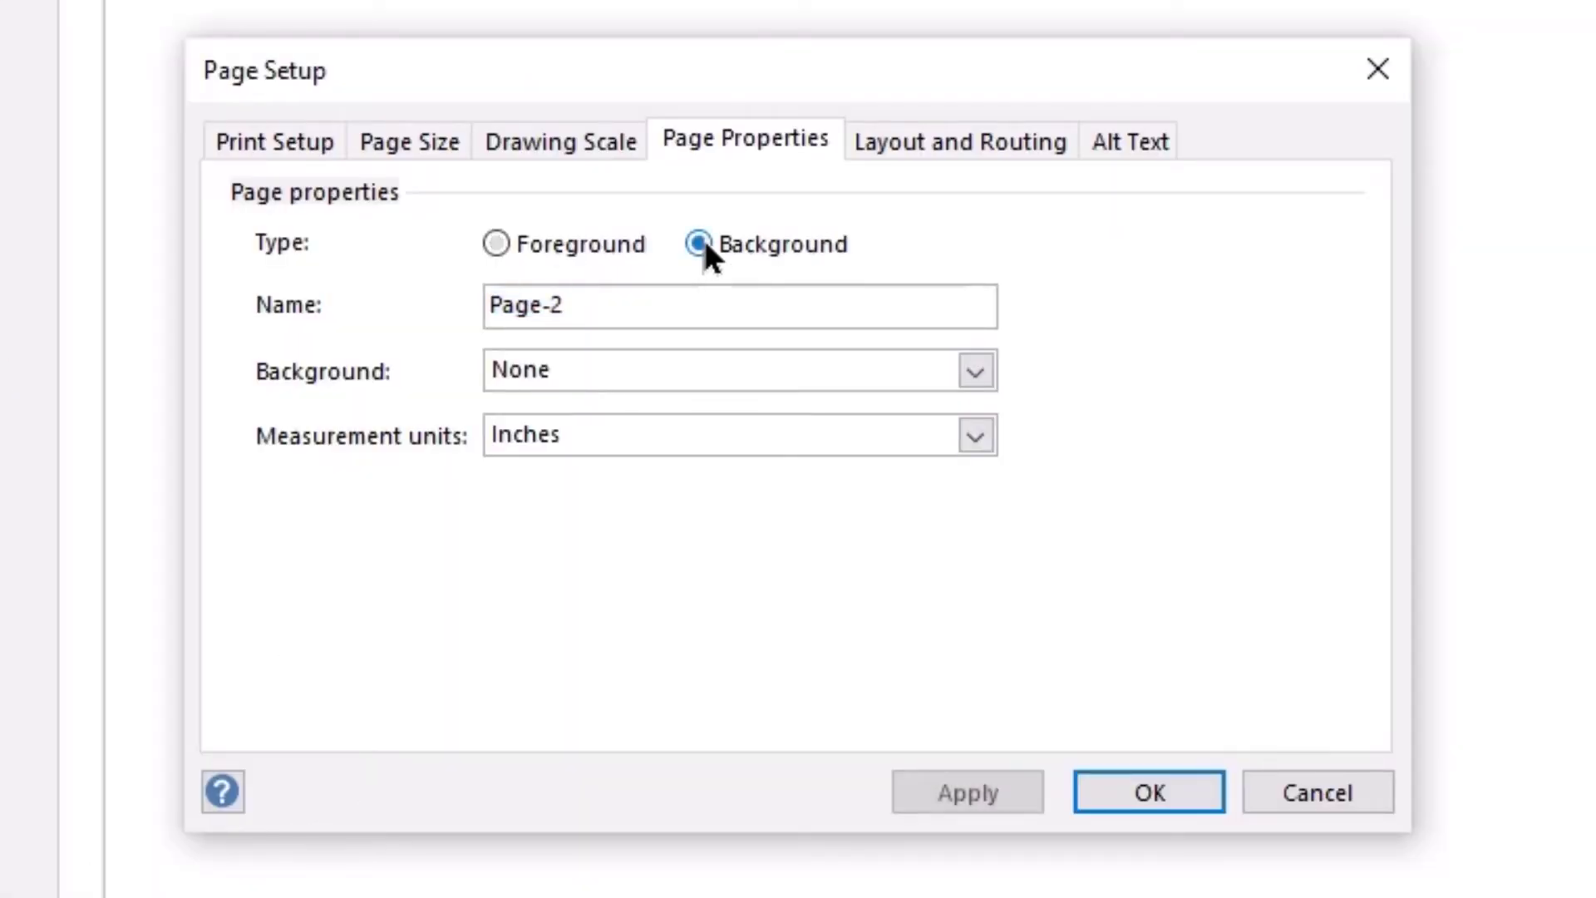
pyautogui.moveTo(606, 296); pyautogui.dragTo(361, 336)
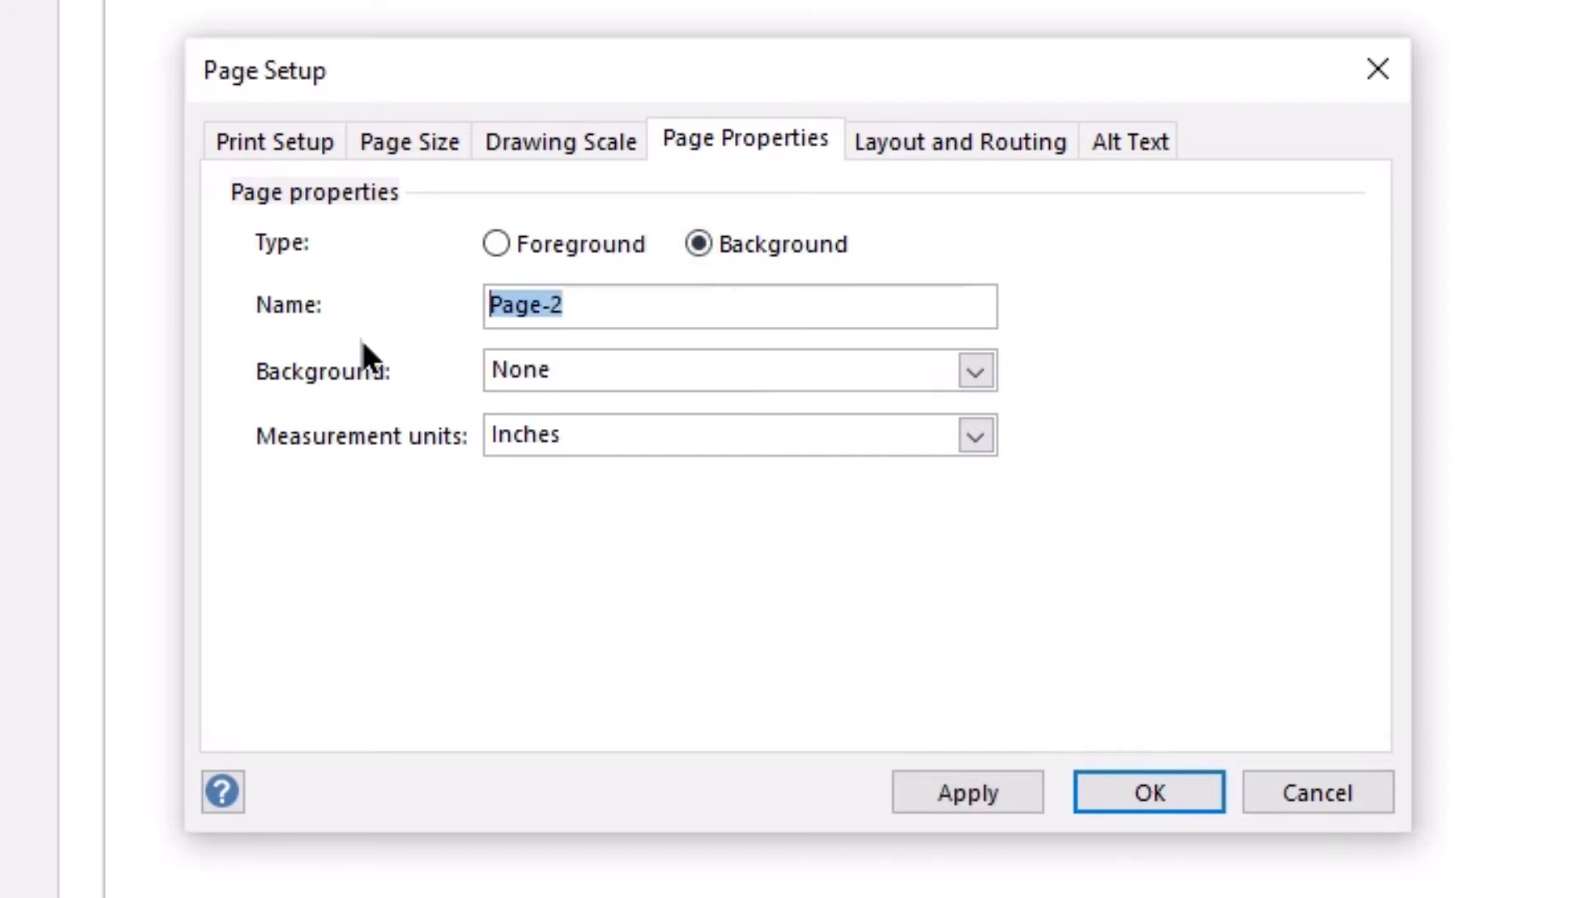
pyautogui.write('BaseW')
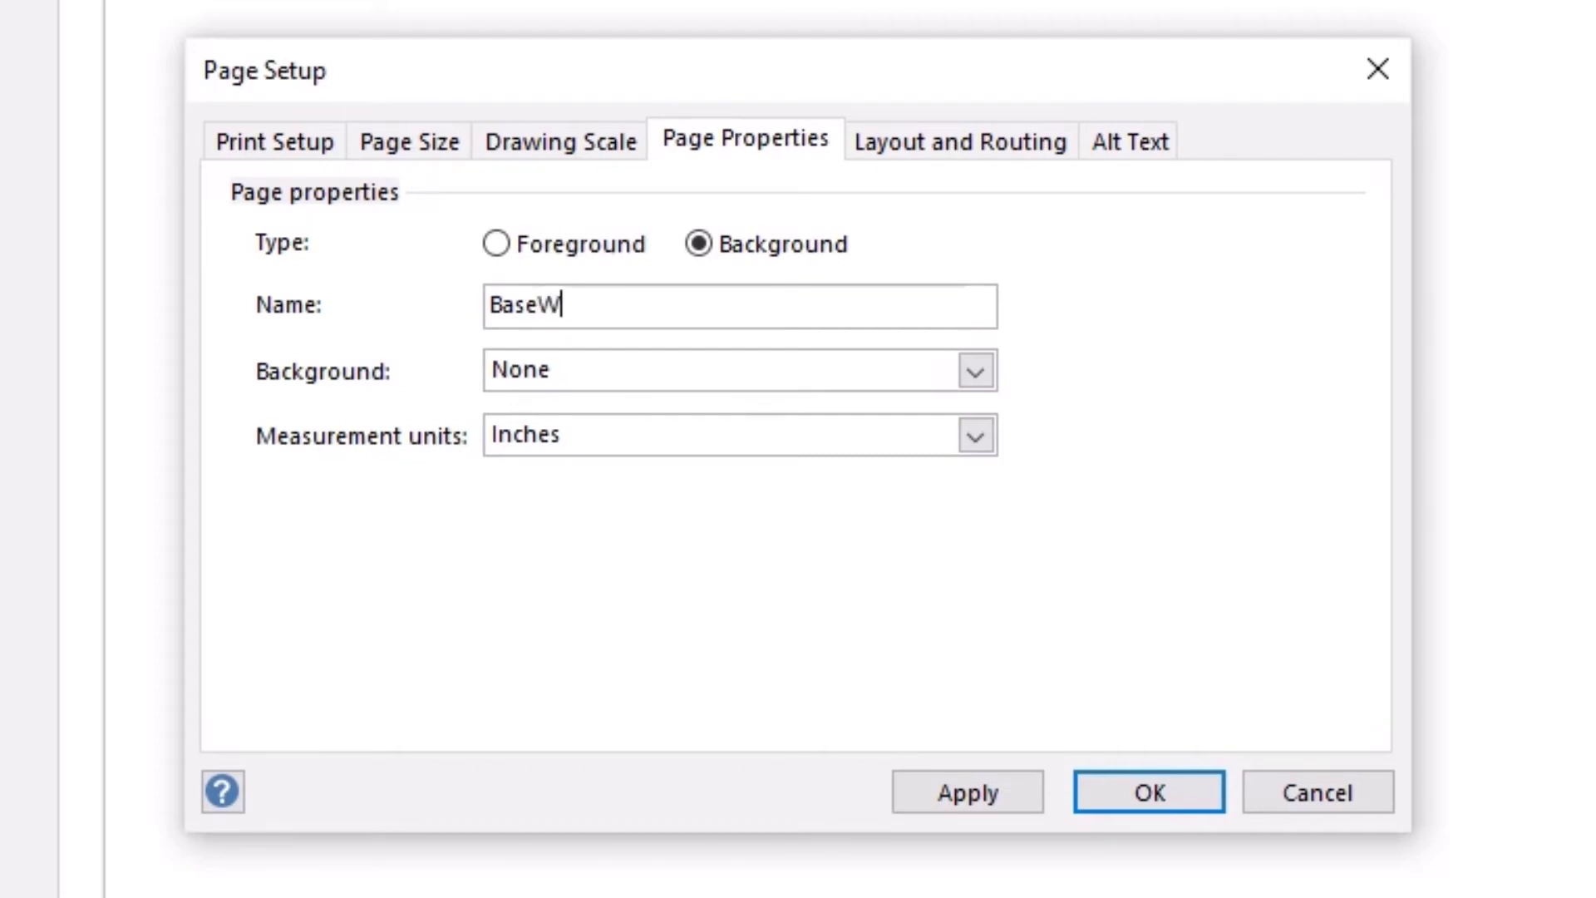
pyautogui.write('ithLe')
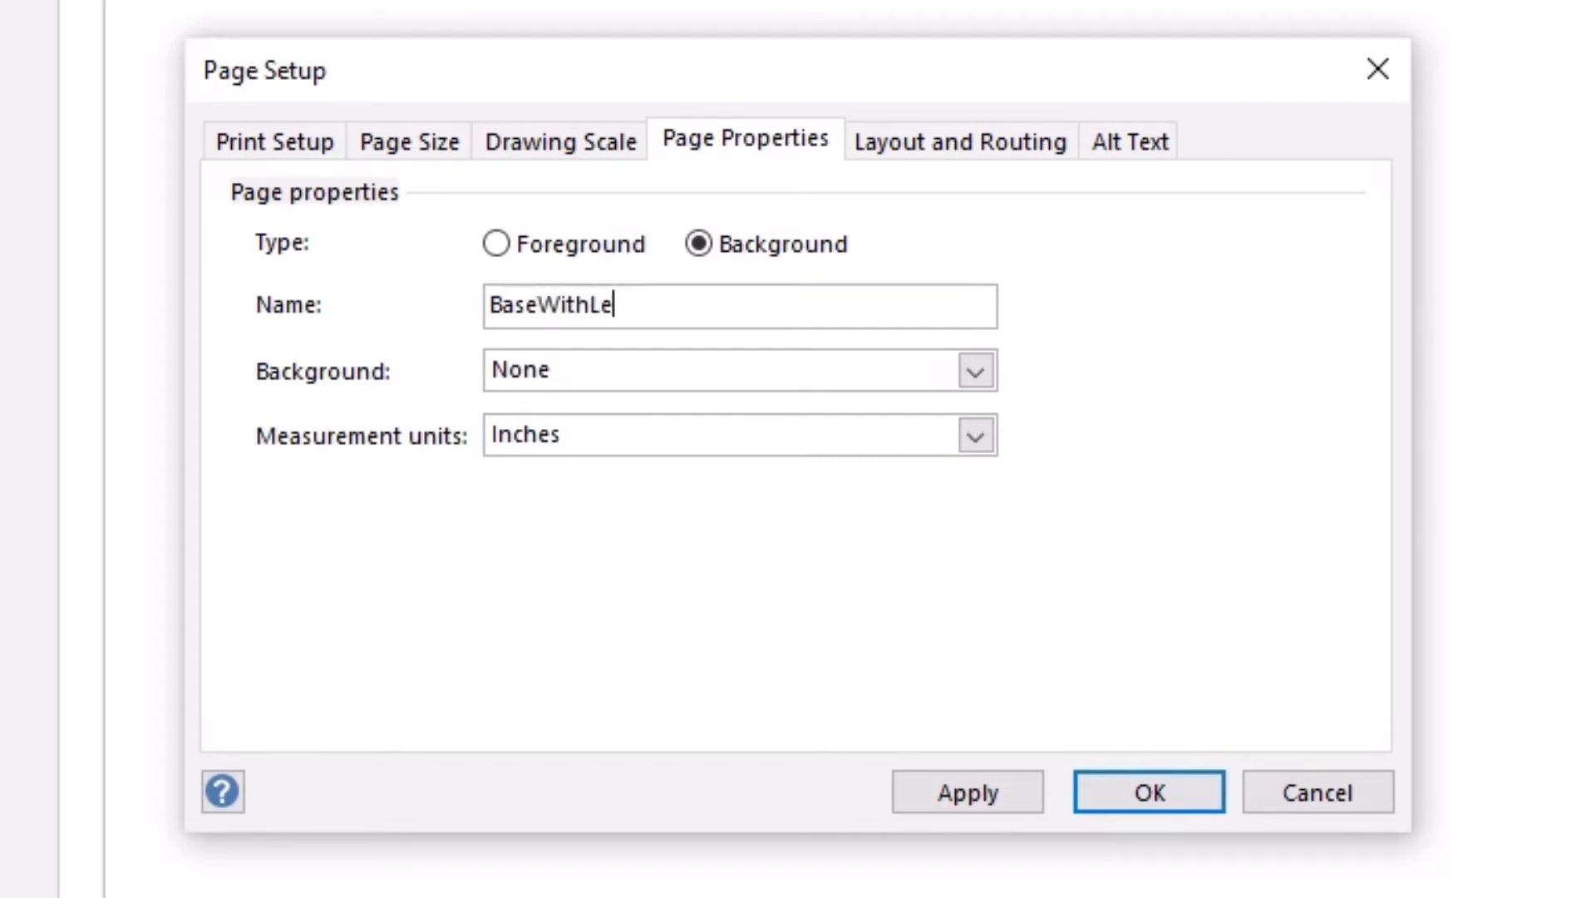
pyautogui.write('nged')
pyautogui.press('BackSpace')
pyautogui.press('BackSpace')
pyautogui.press('BackSpace')
pyautogui.press('BackSpace')
pyautogui.write('gend')
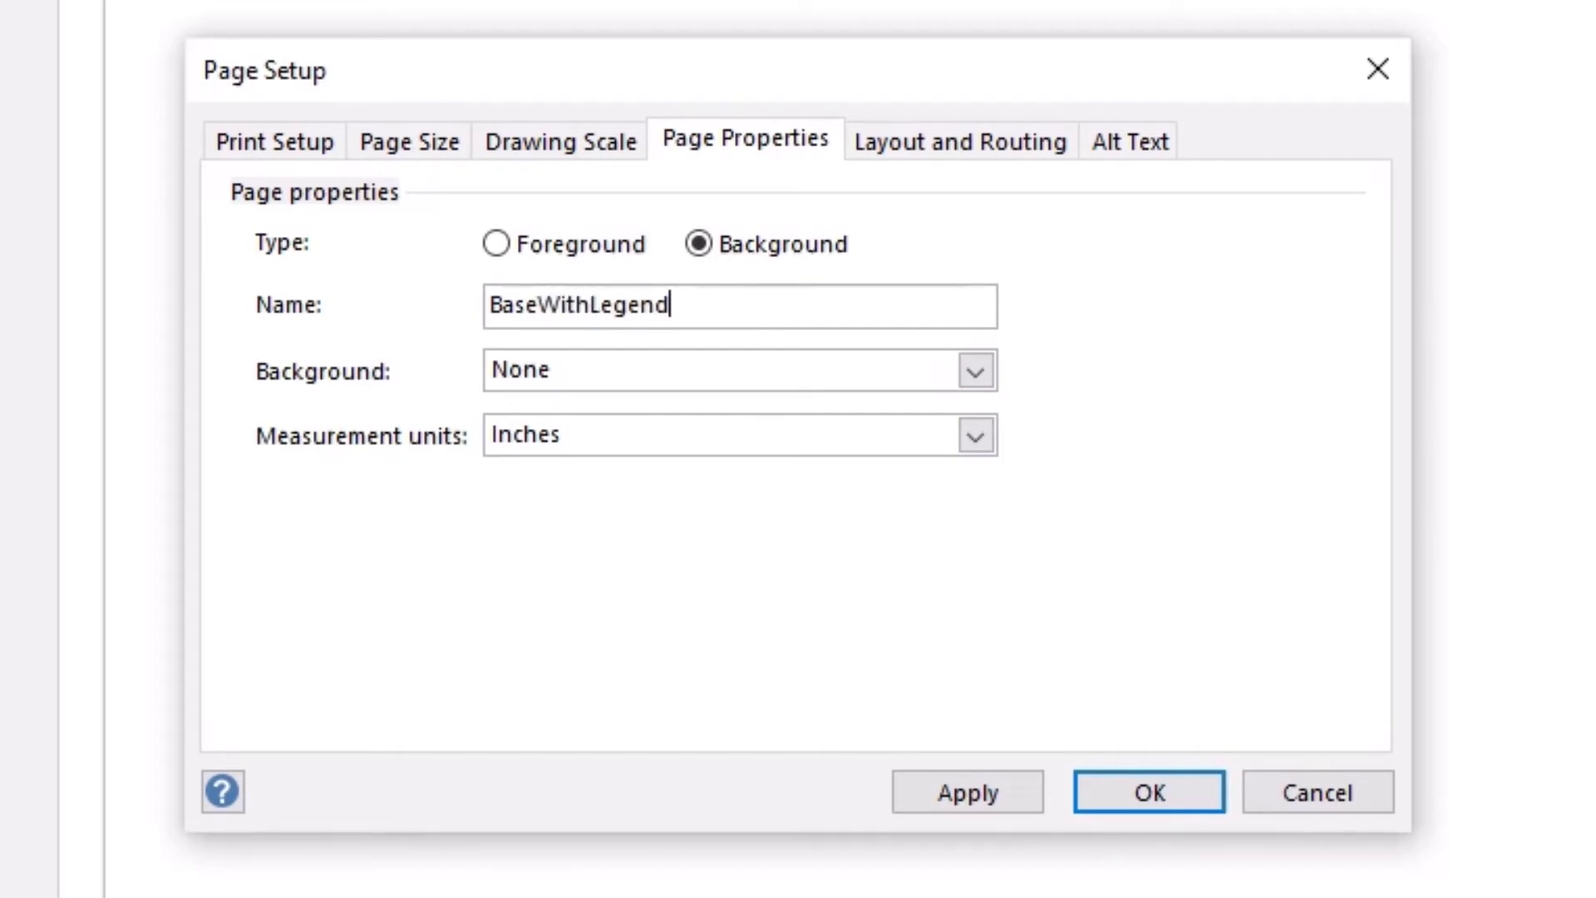
# Assign Branded BKGD as the background of BaseWithLegend and confirm Page Setup.
pyautogui.click(972, 372)
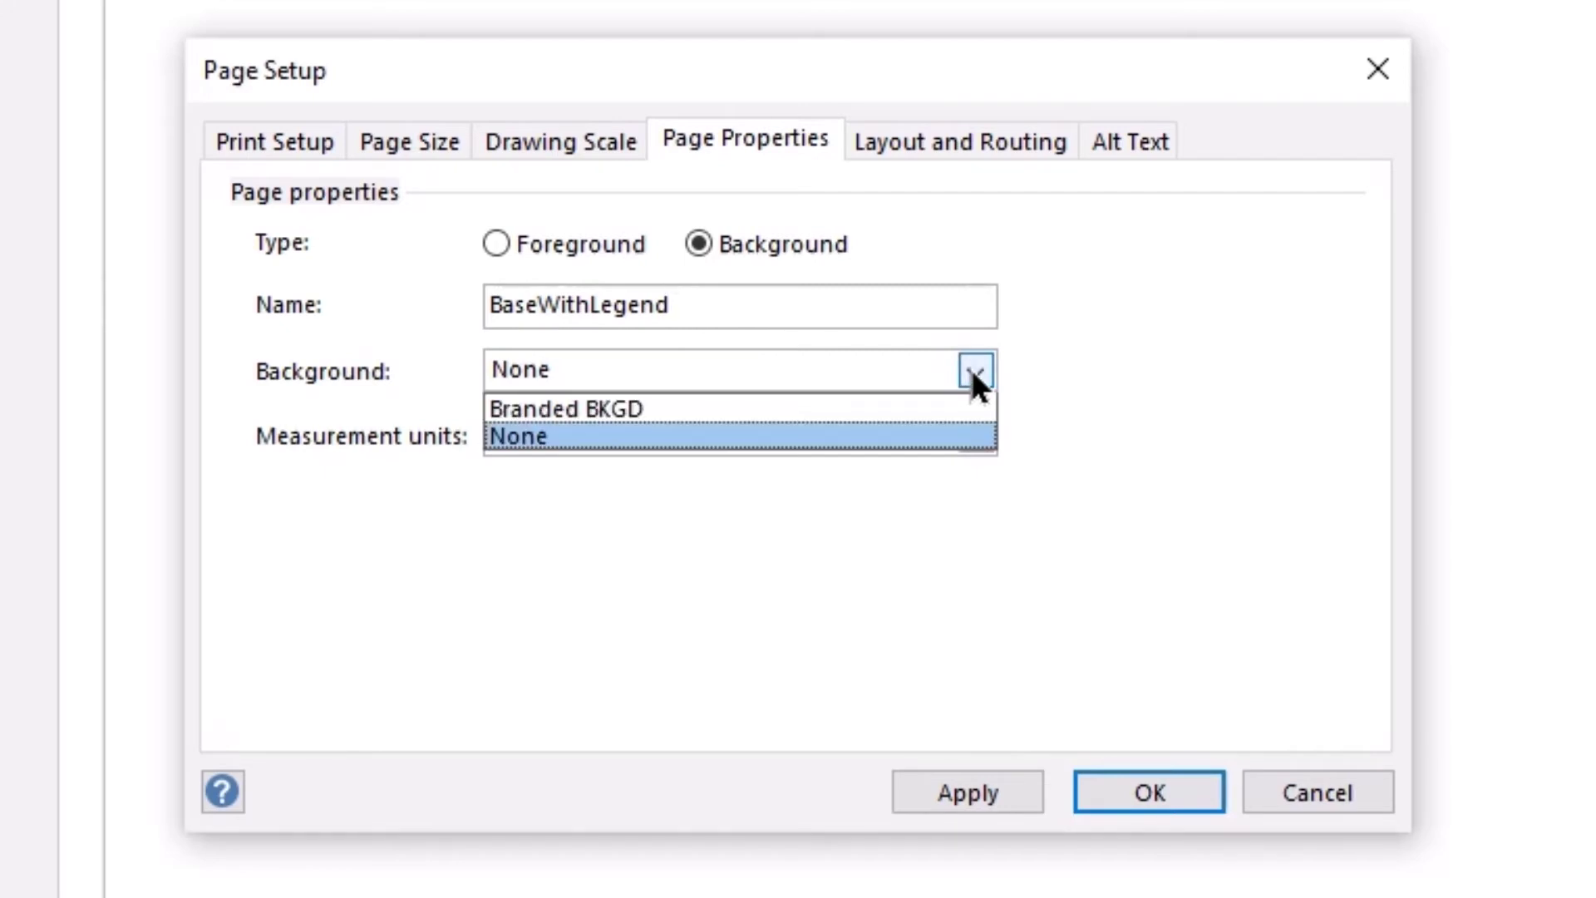
pyautogui.click(622, 410)
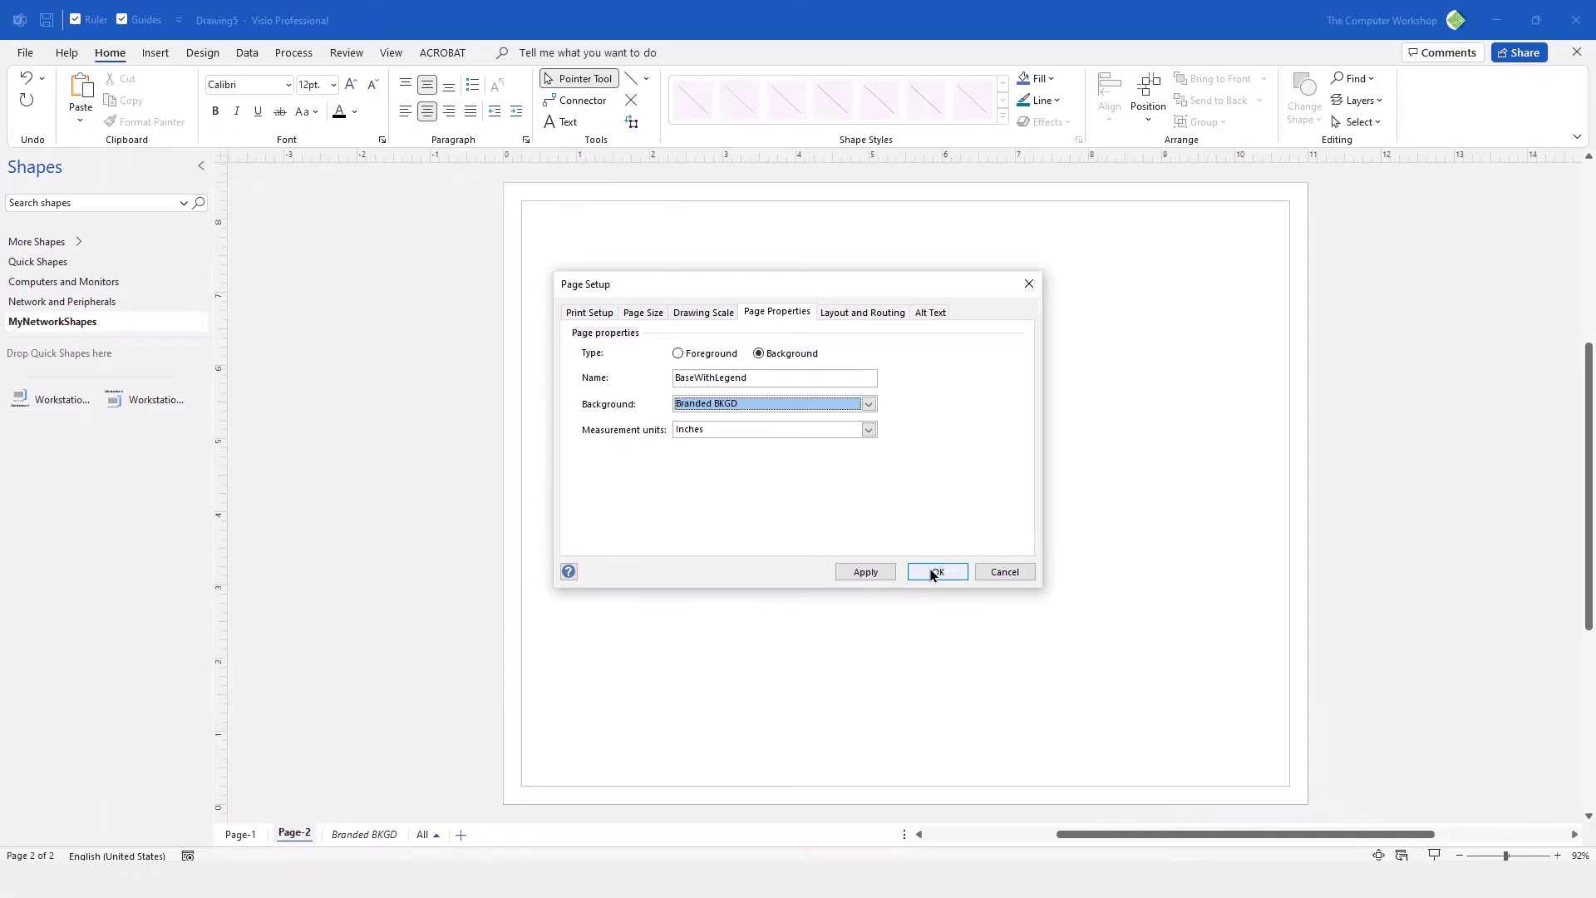
pyautogui.click(933, 572)
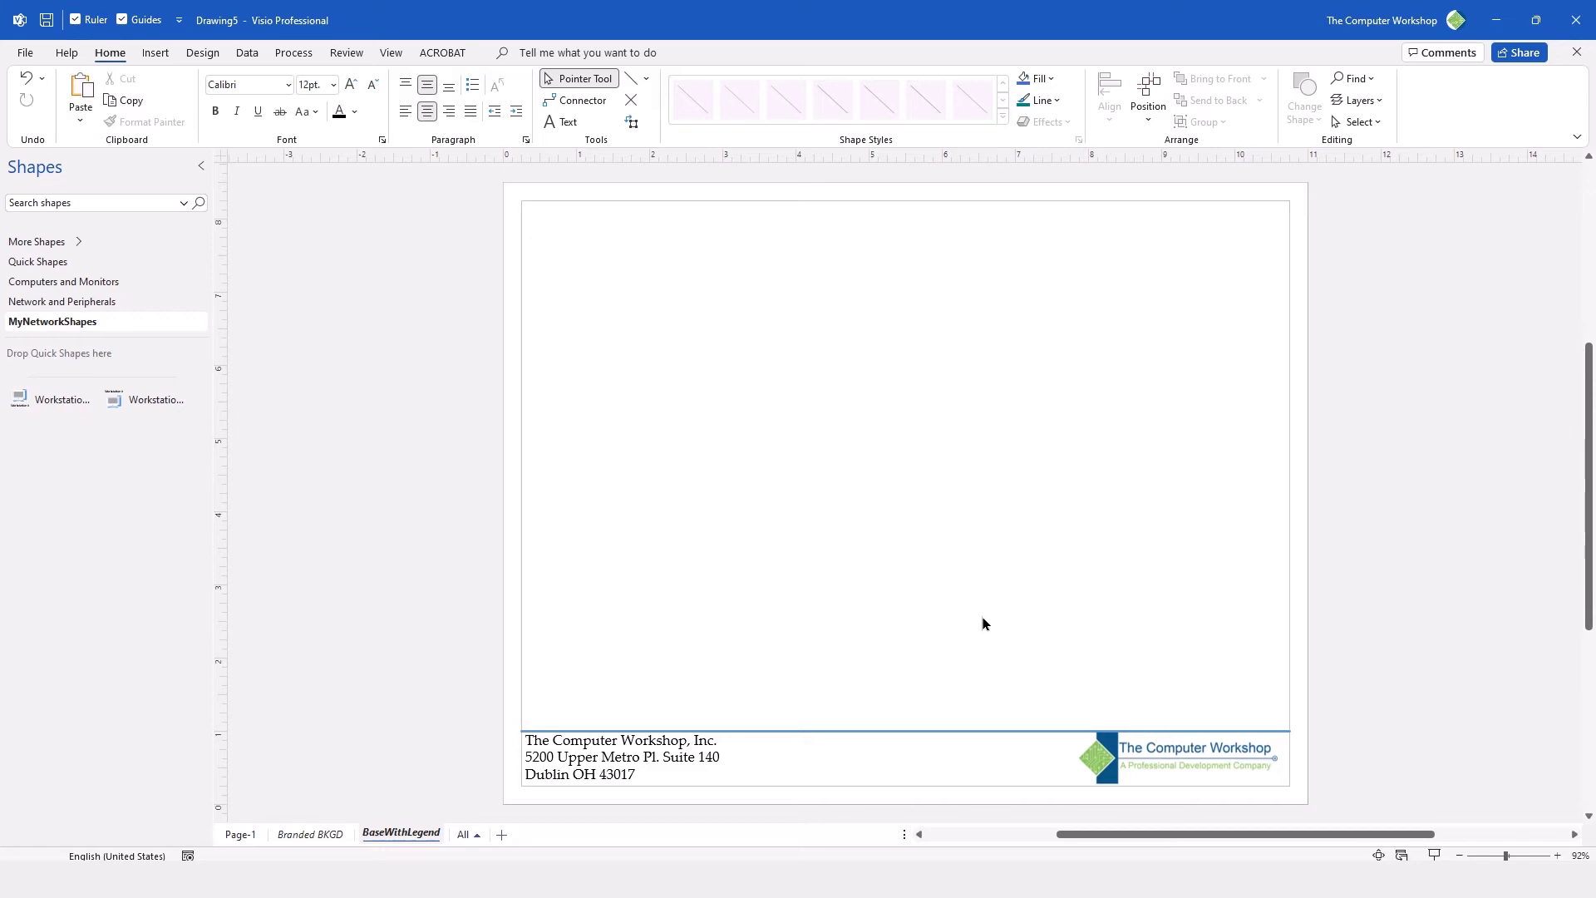
# Draw a text box across the top of BaseWithLegend, top- and left-aligned, in Palatino Linotype.
pyautogui.click(153, 54)
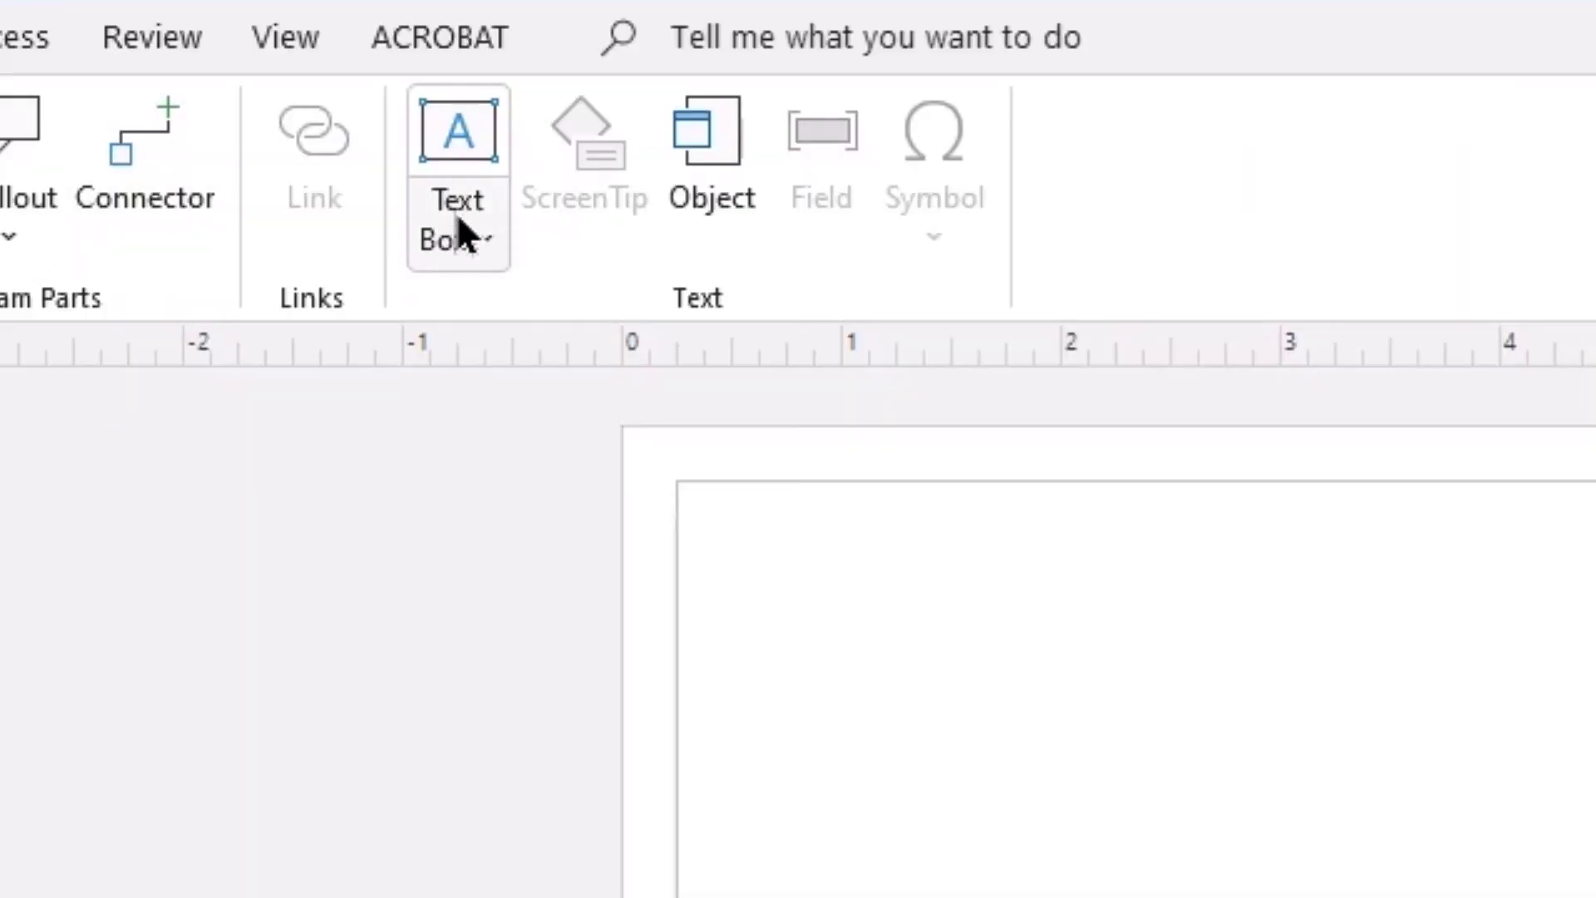
pyautogui.click(454, 142)
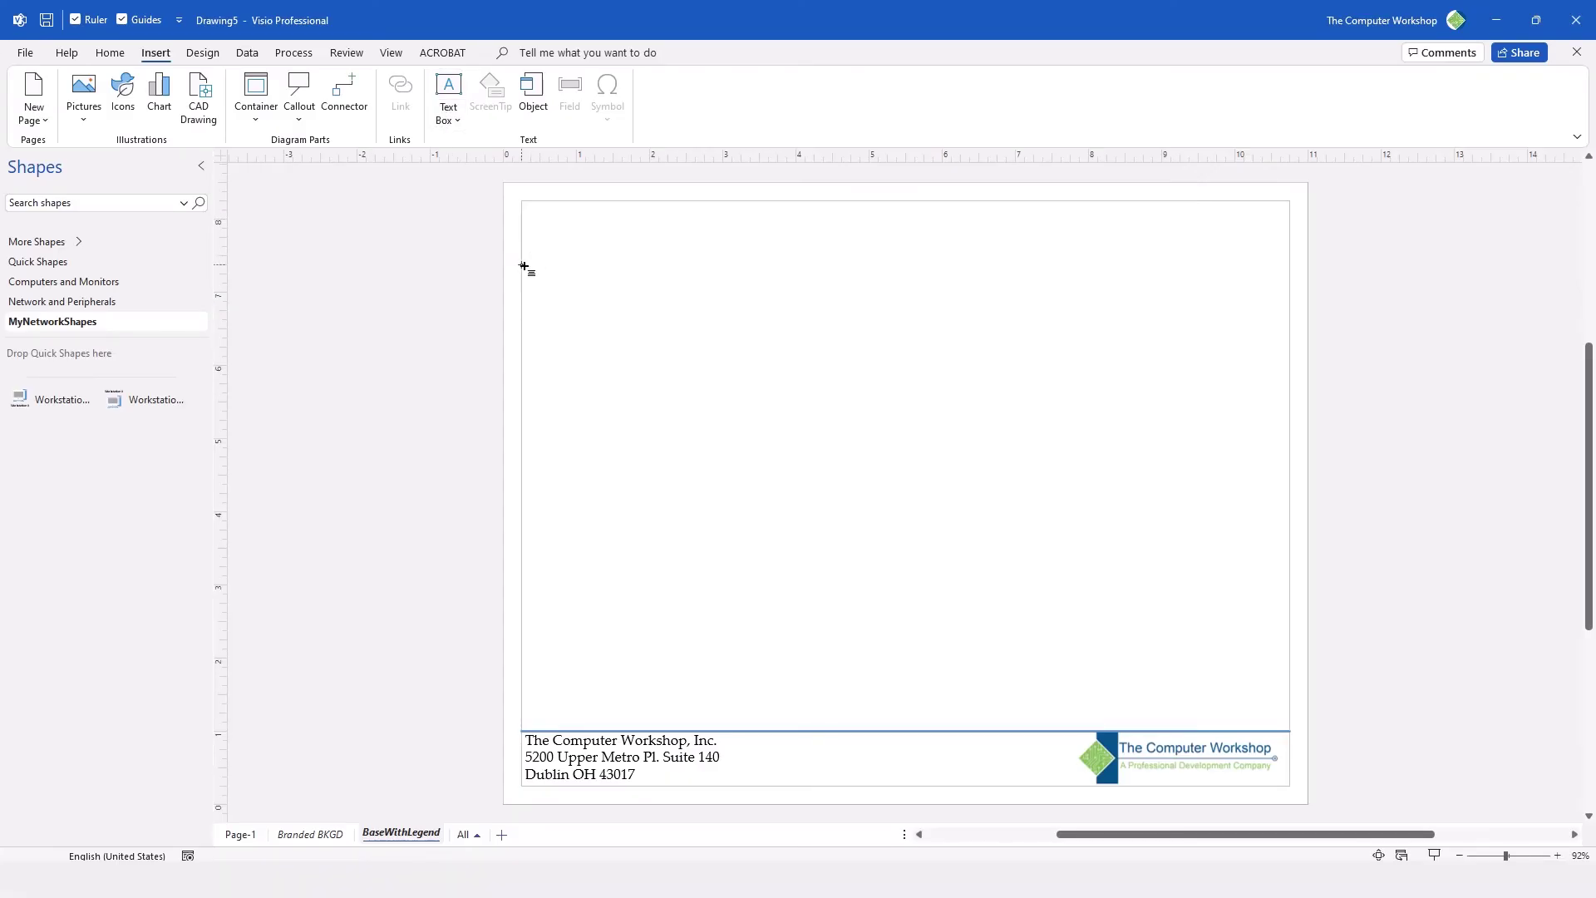
pyautogui.moveTo(523, 266); pyautogui.dragTo(1291, 347)
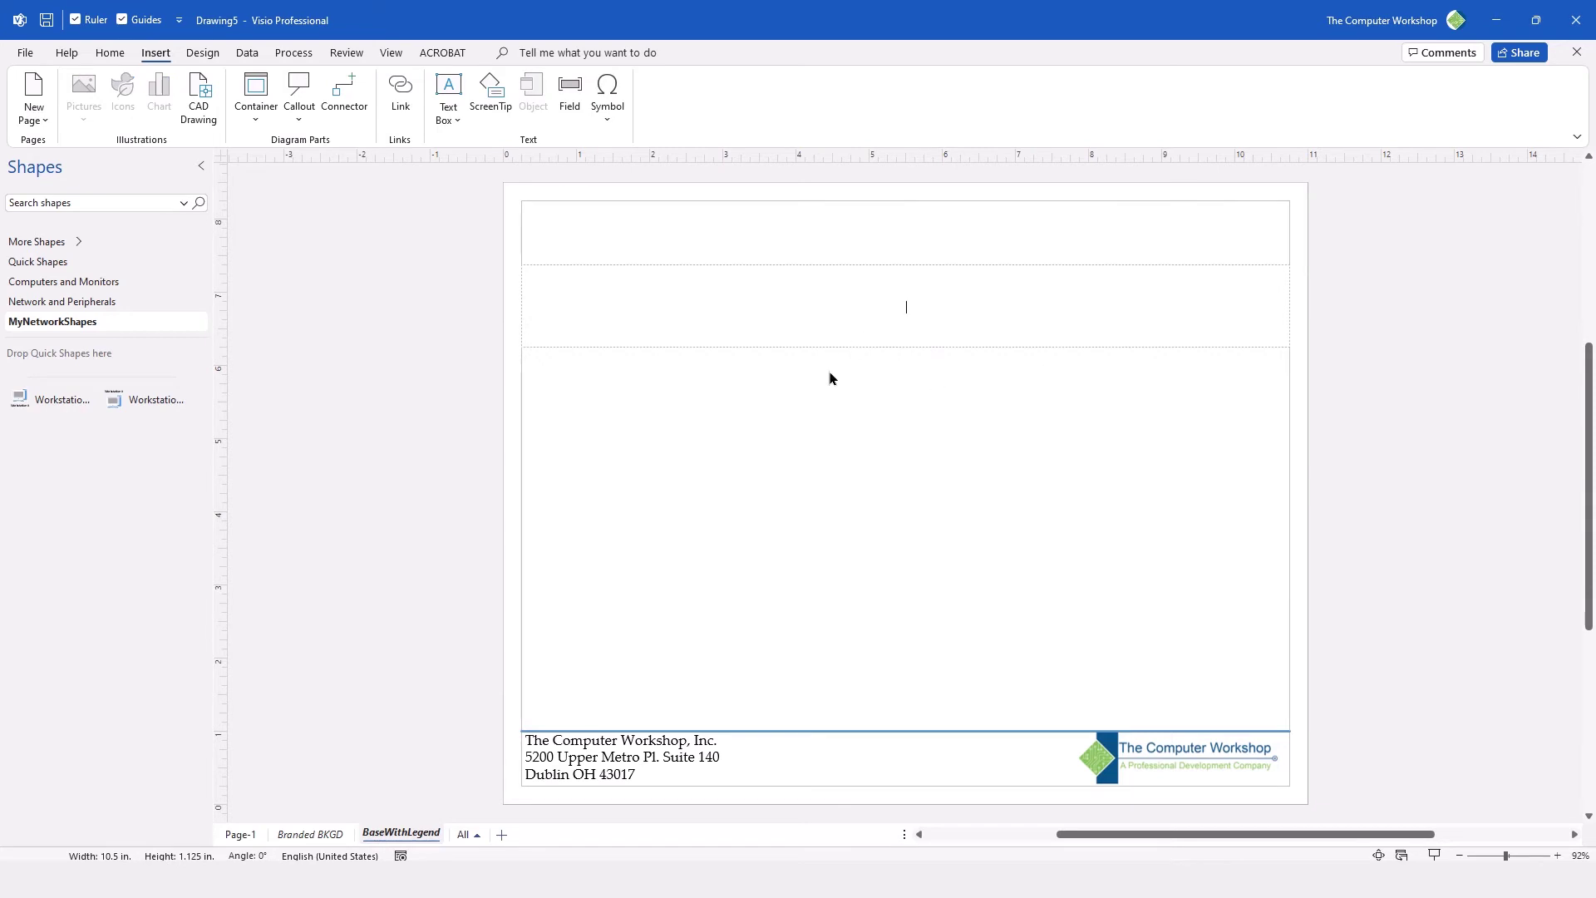
pyautogui.click(110, 54)
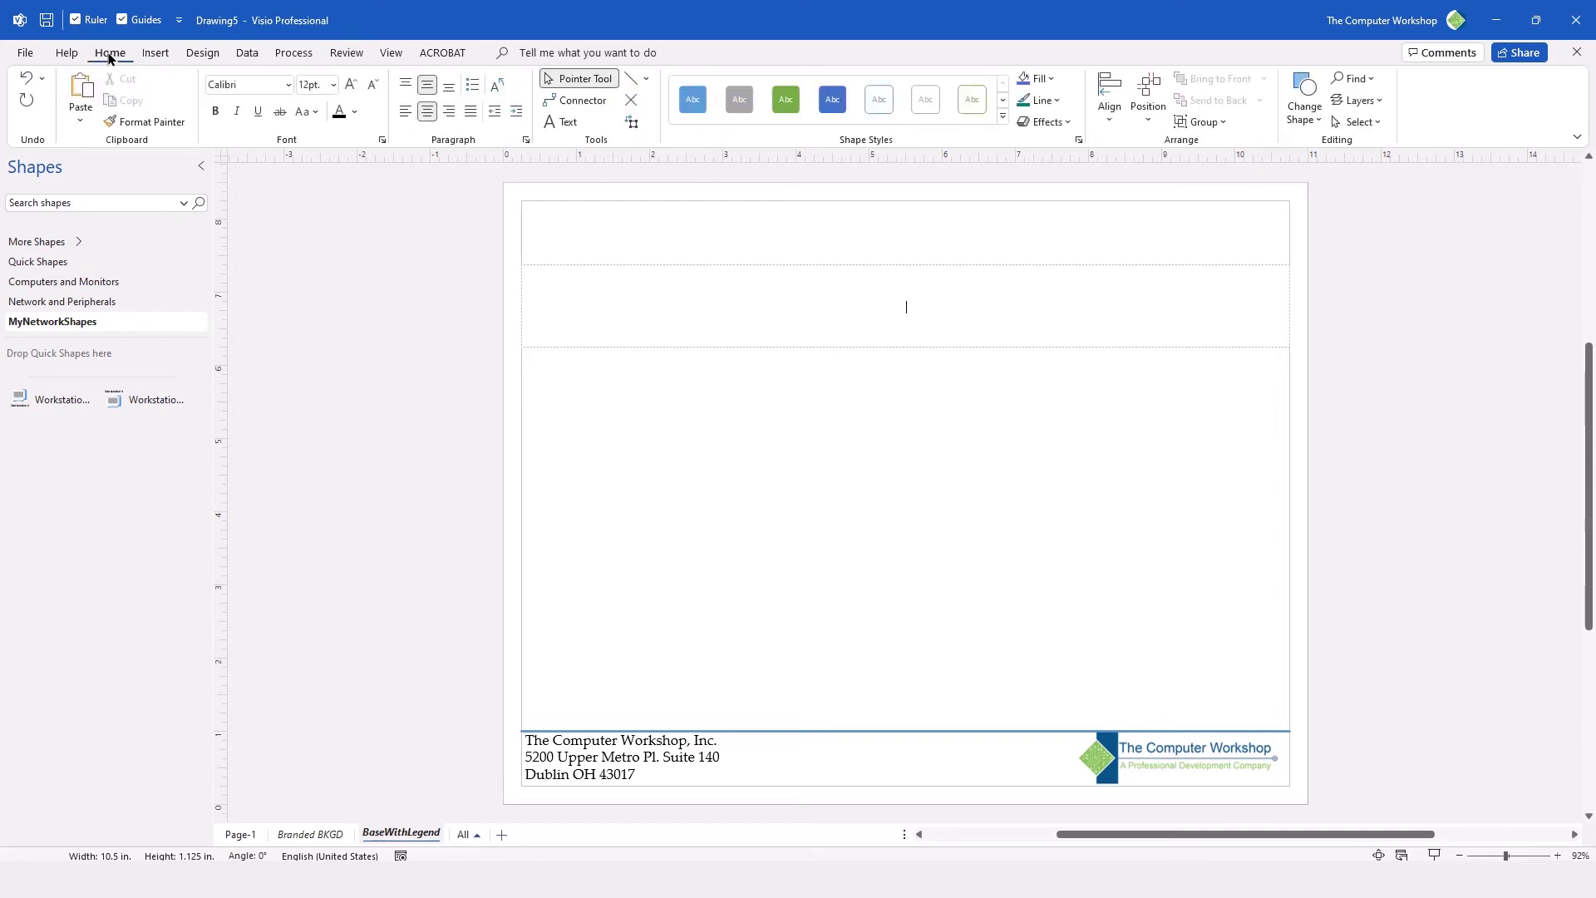
pyautogui.click(405, 85)
pyautogui.click(405, 120)
pyautogui.click(288, 86)
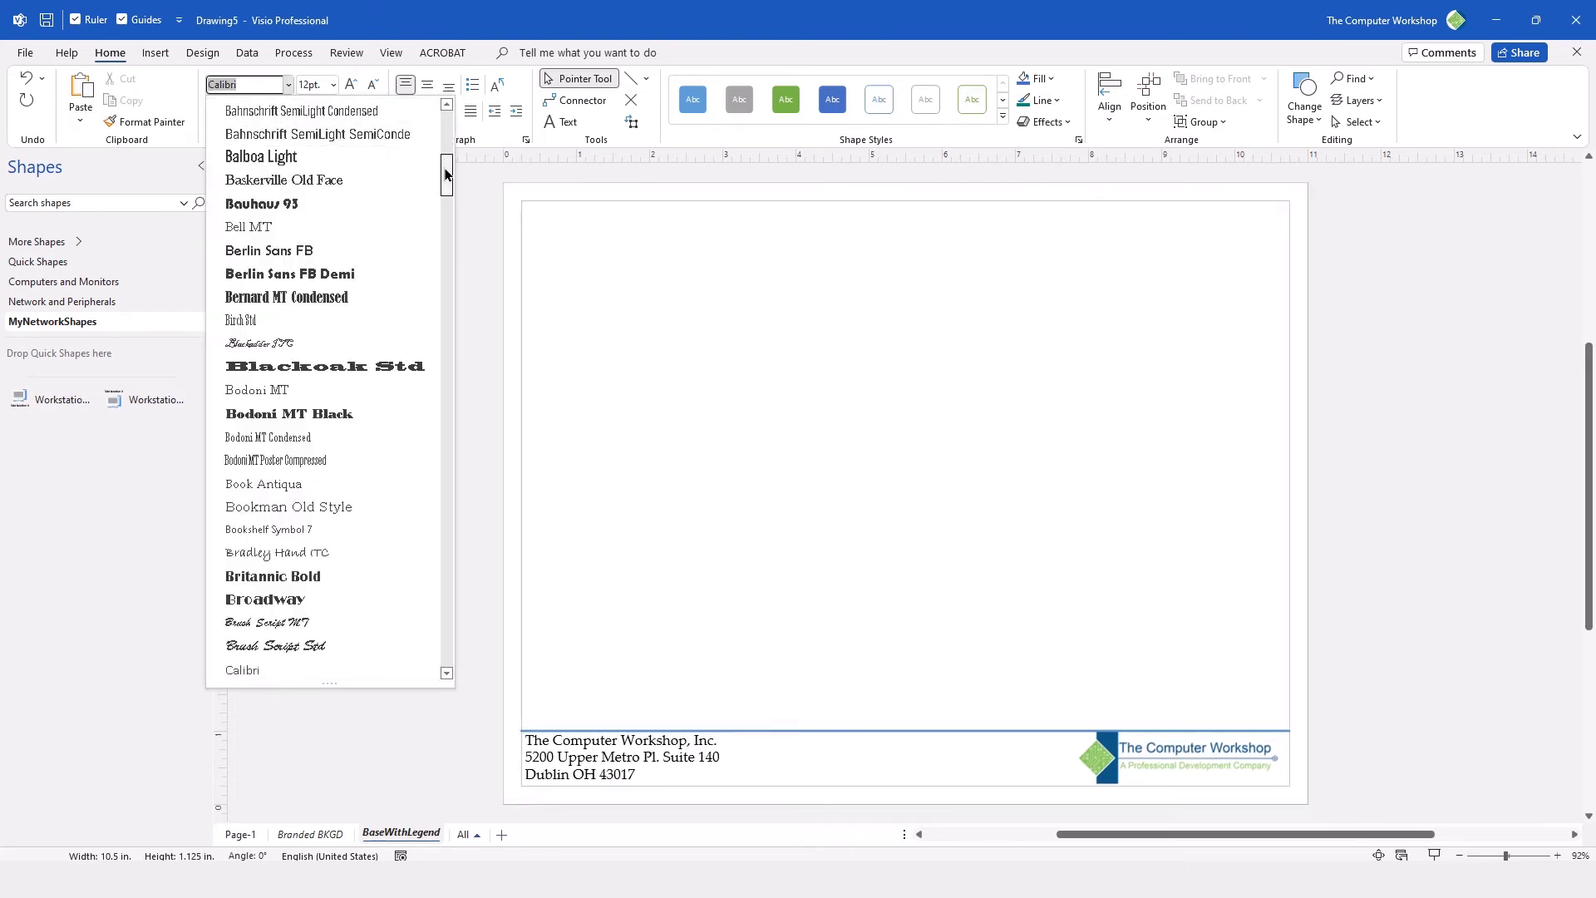
pyautogui.scroll(-20, 446, 207)
pyautogui.click(270, 323)
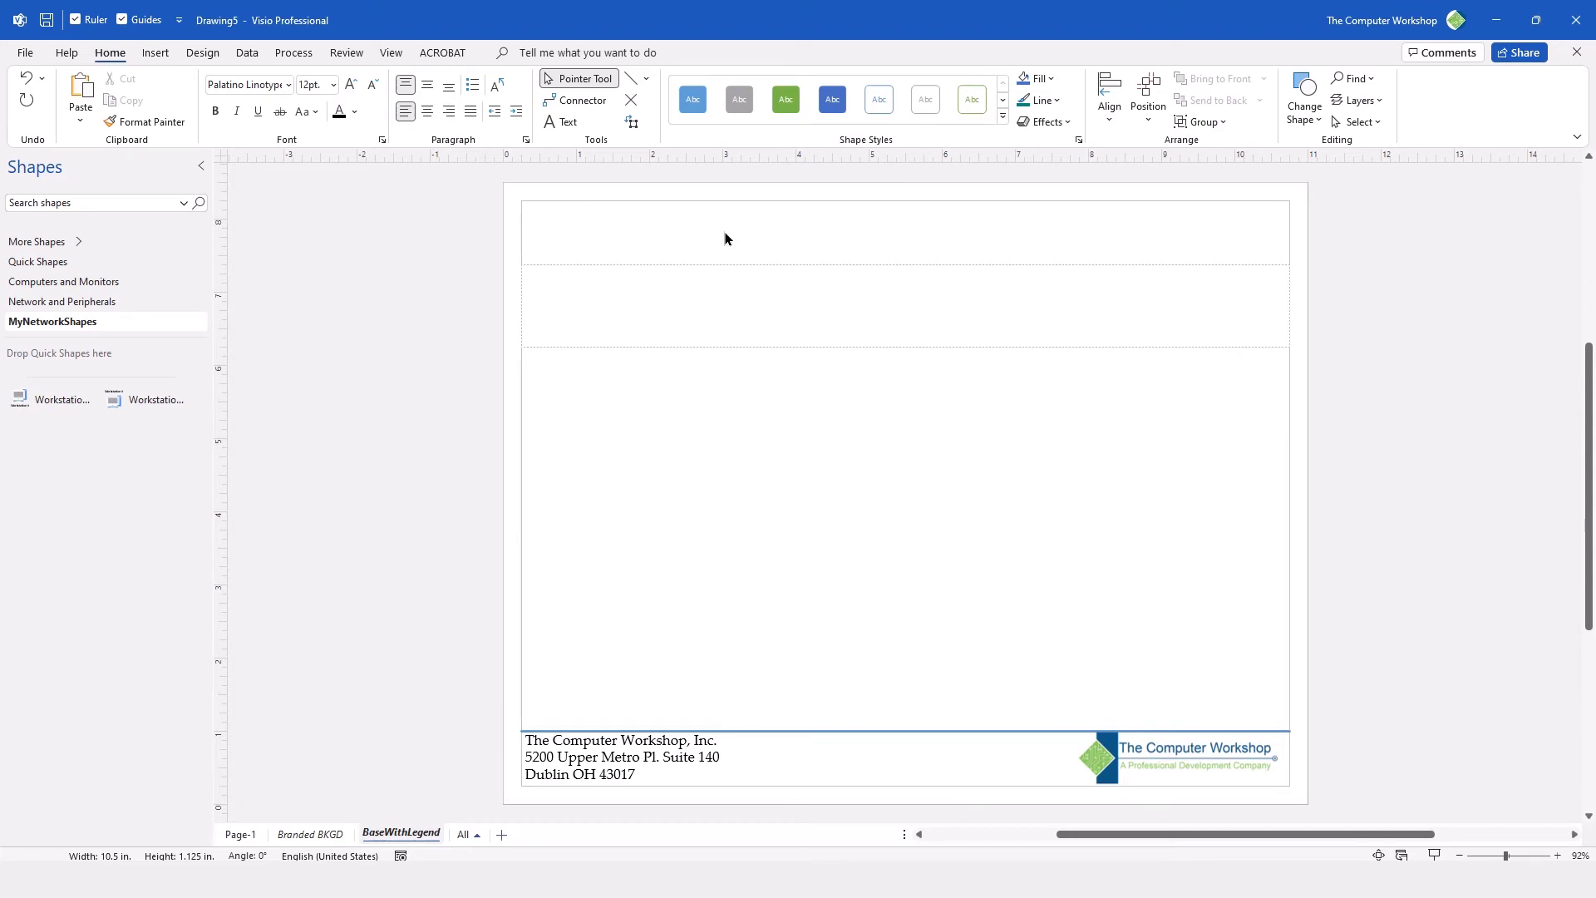
# Type the lines 'Project :', 'Date :' and 'Client :' in the text box.
pyautogui.write('Project :')
pyautogui.press('Return')
pyautogui.write('Date :')
pyautogui.press('Return')
pyautogui.write('Client :')
pyautogui.click(620, 284)
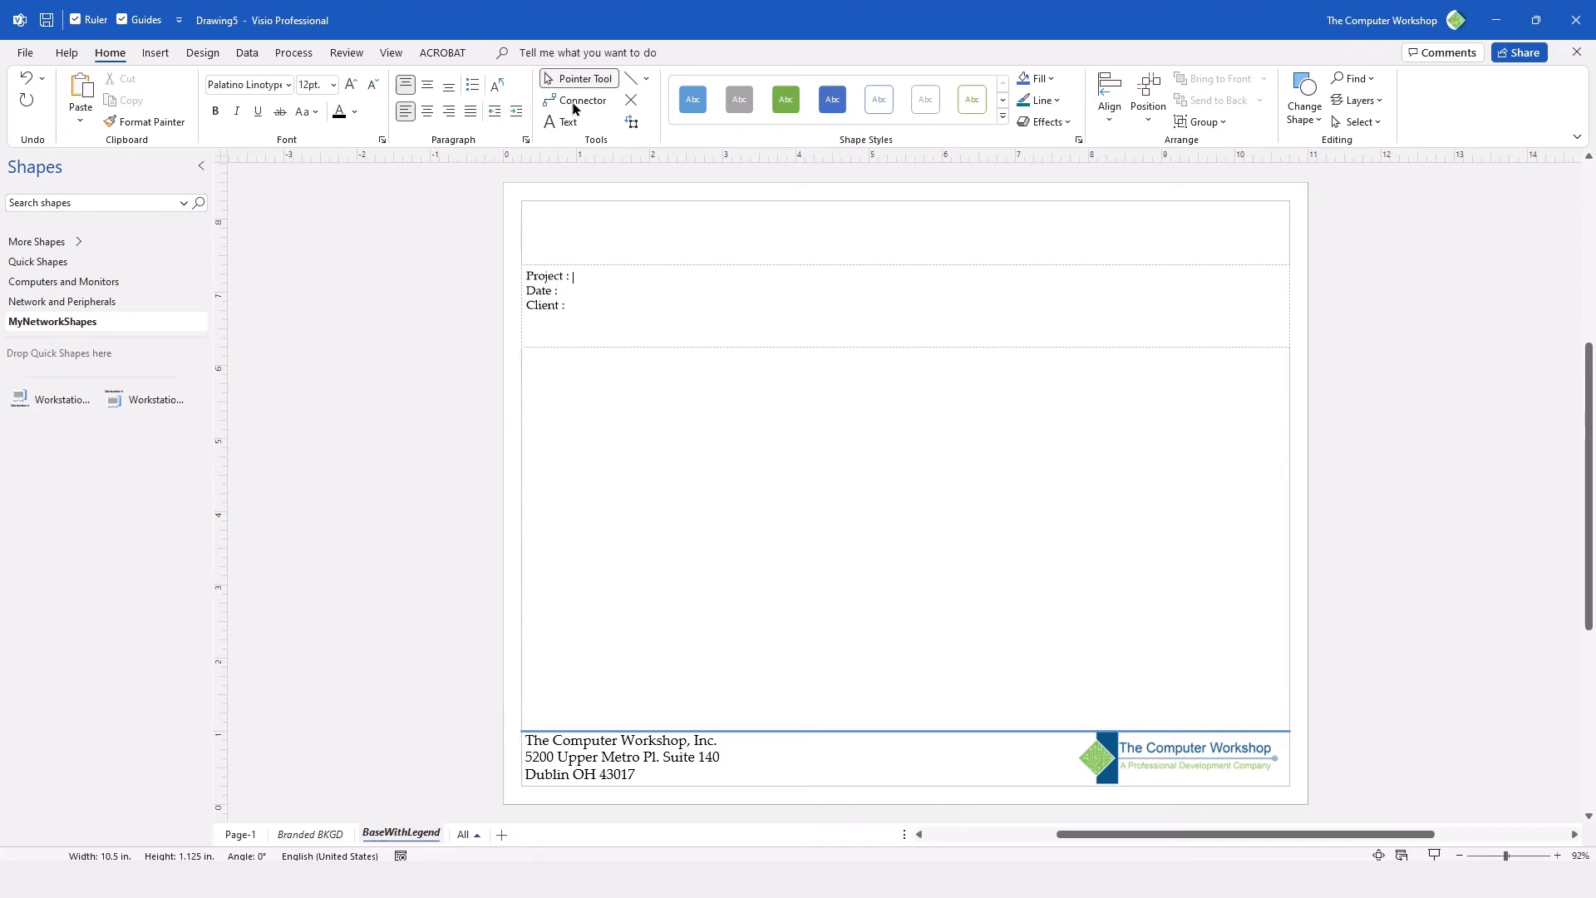
# Rotate the title block to -90° and stretch it along the page's right edge.
pyautogui.click(716, 485)
pyautogui.click(549, 281)
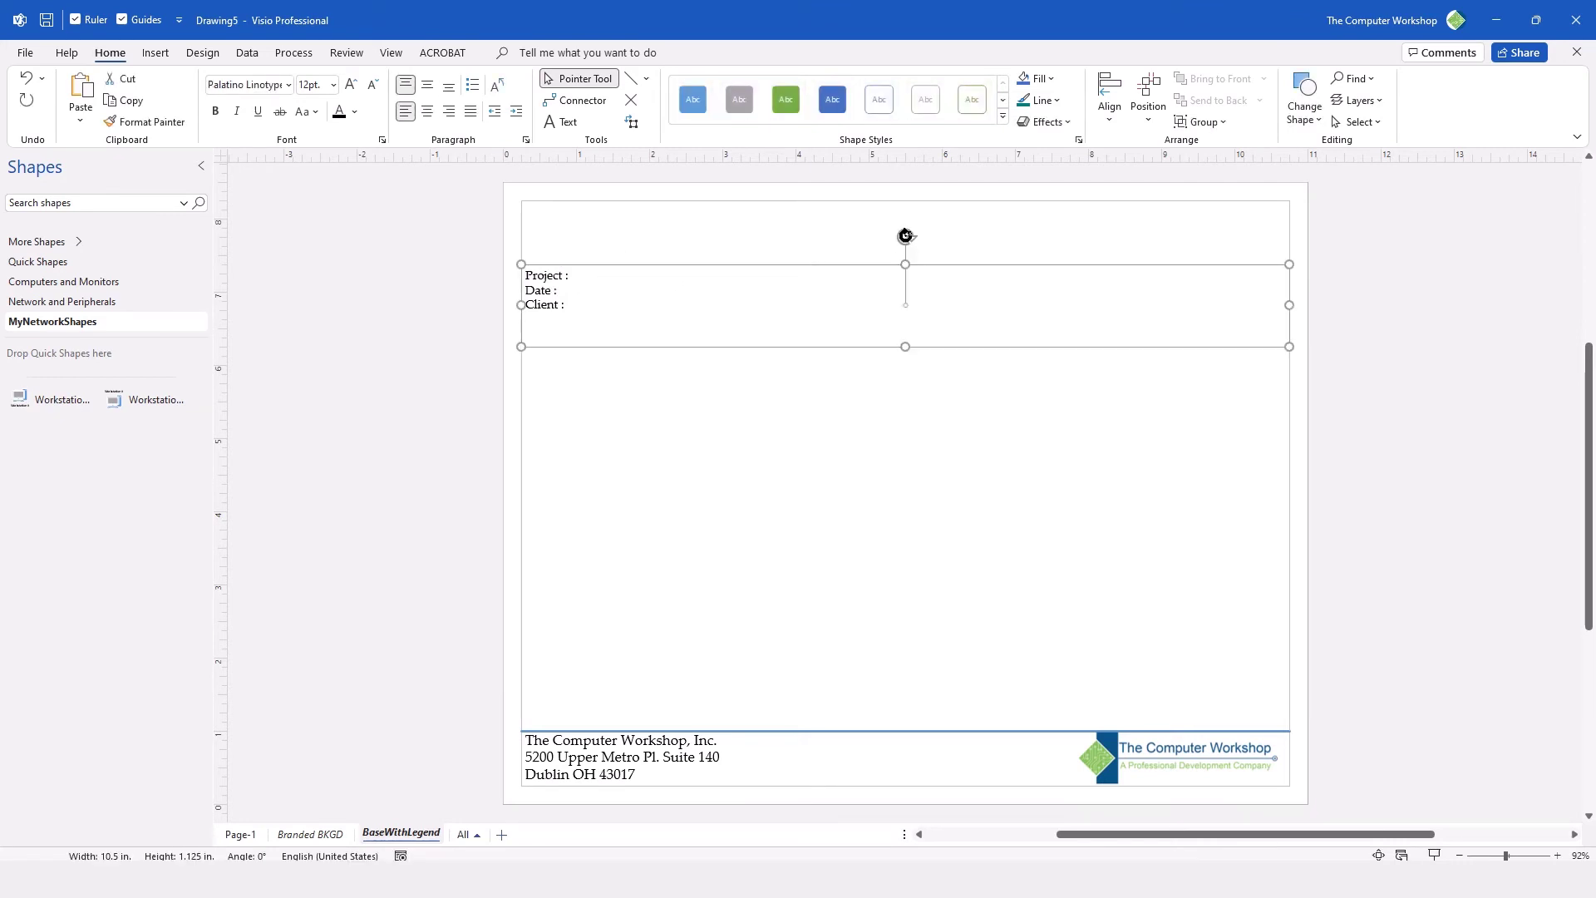
pyautogui.moveTo(905, 236); pyautogui.dragTo(961, 310)
pyautogui.click(916, 385)
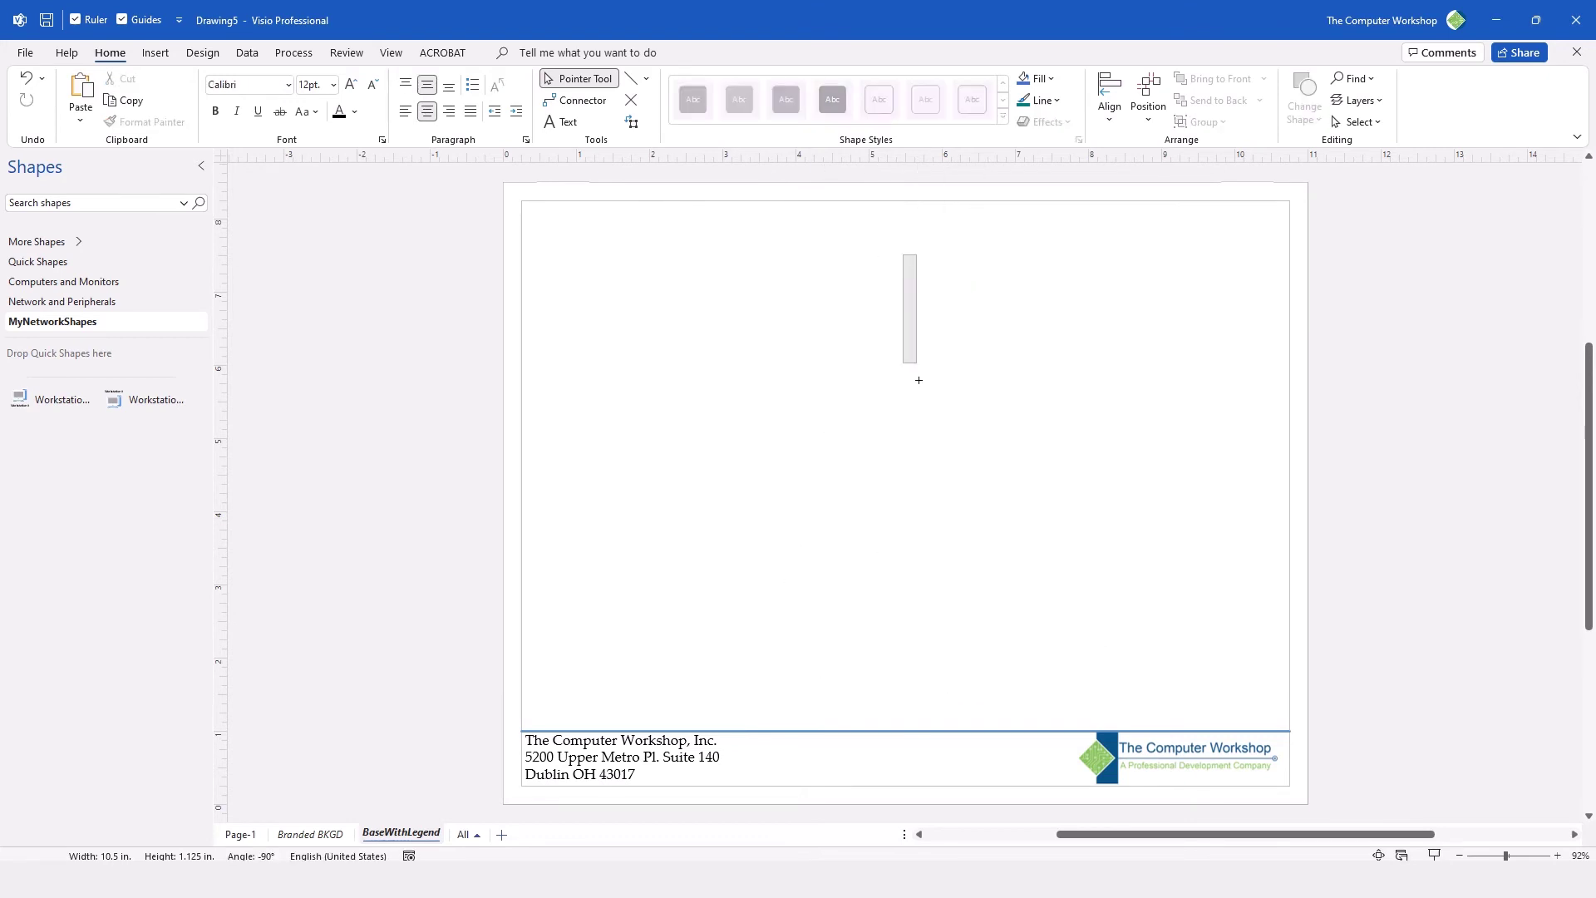
pyautogui.moveTo(888, 438); pyautogui.dragTo(1233, 495)
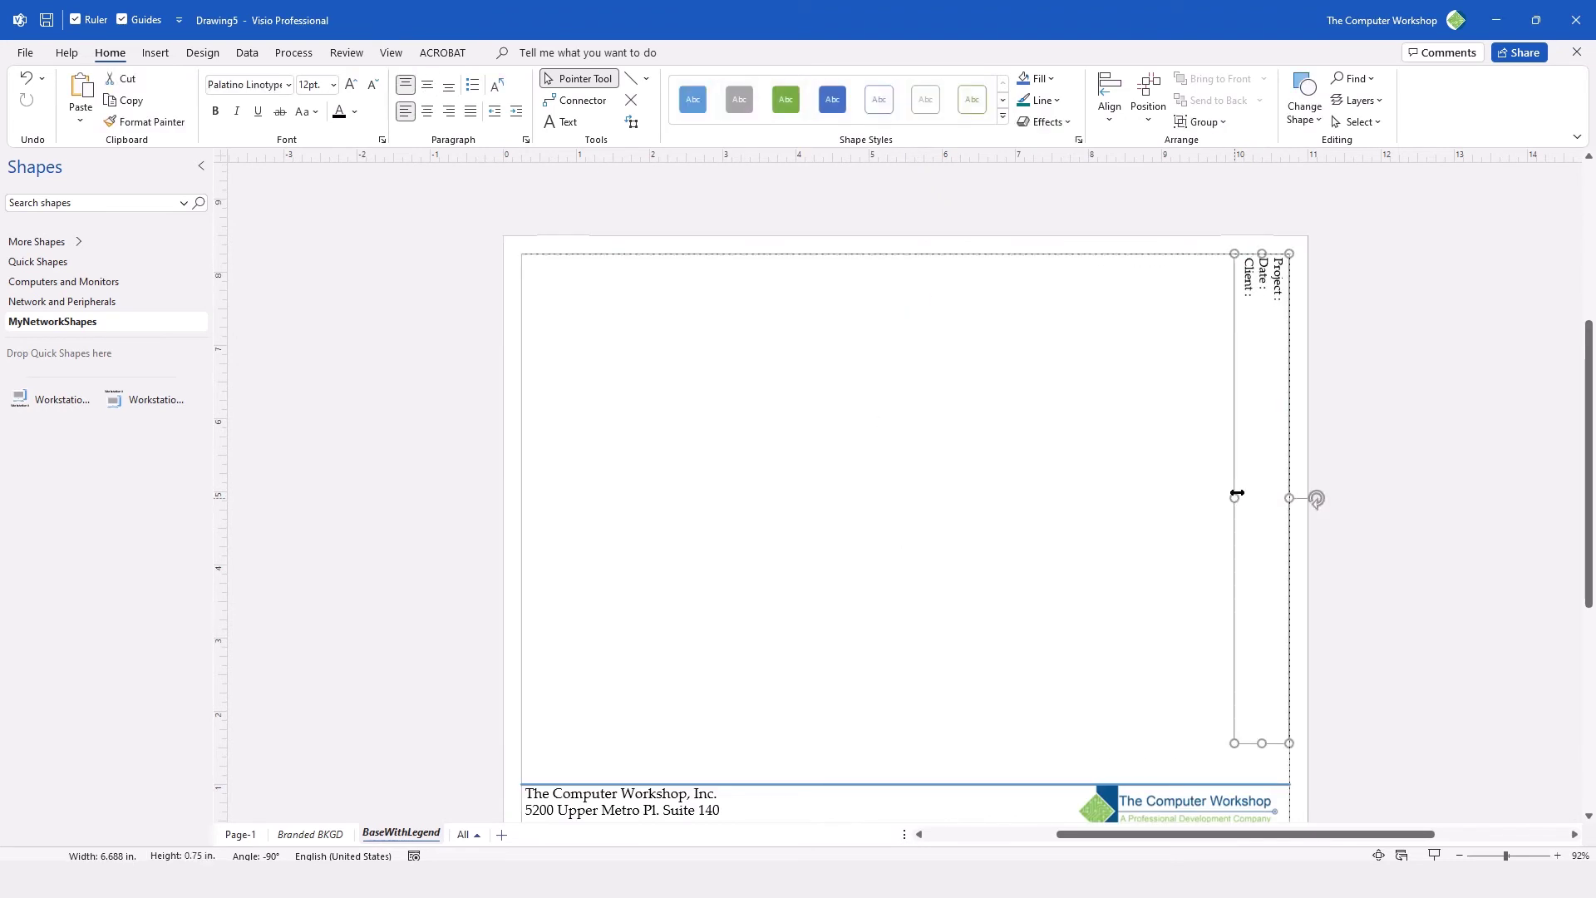
pyautogui.moveTo(1261, 741); pyautogui.dragTo(1256, 778)
# Give the title block a black outline, then switch to Page-1.
pyautogui.click(1041, 99)
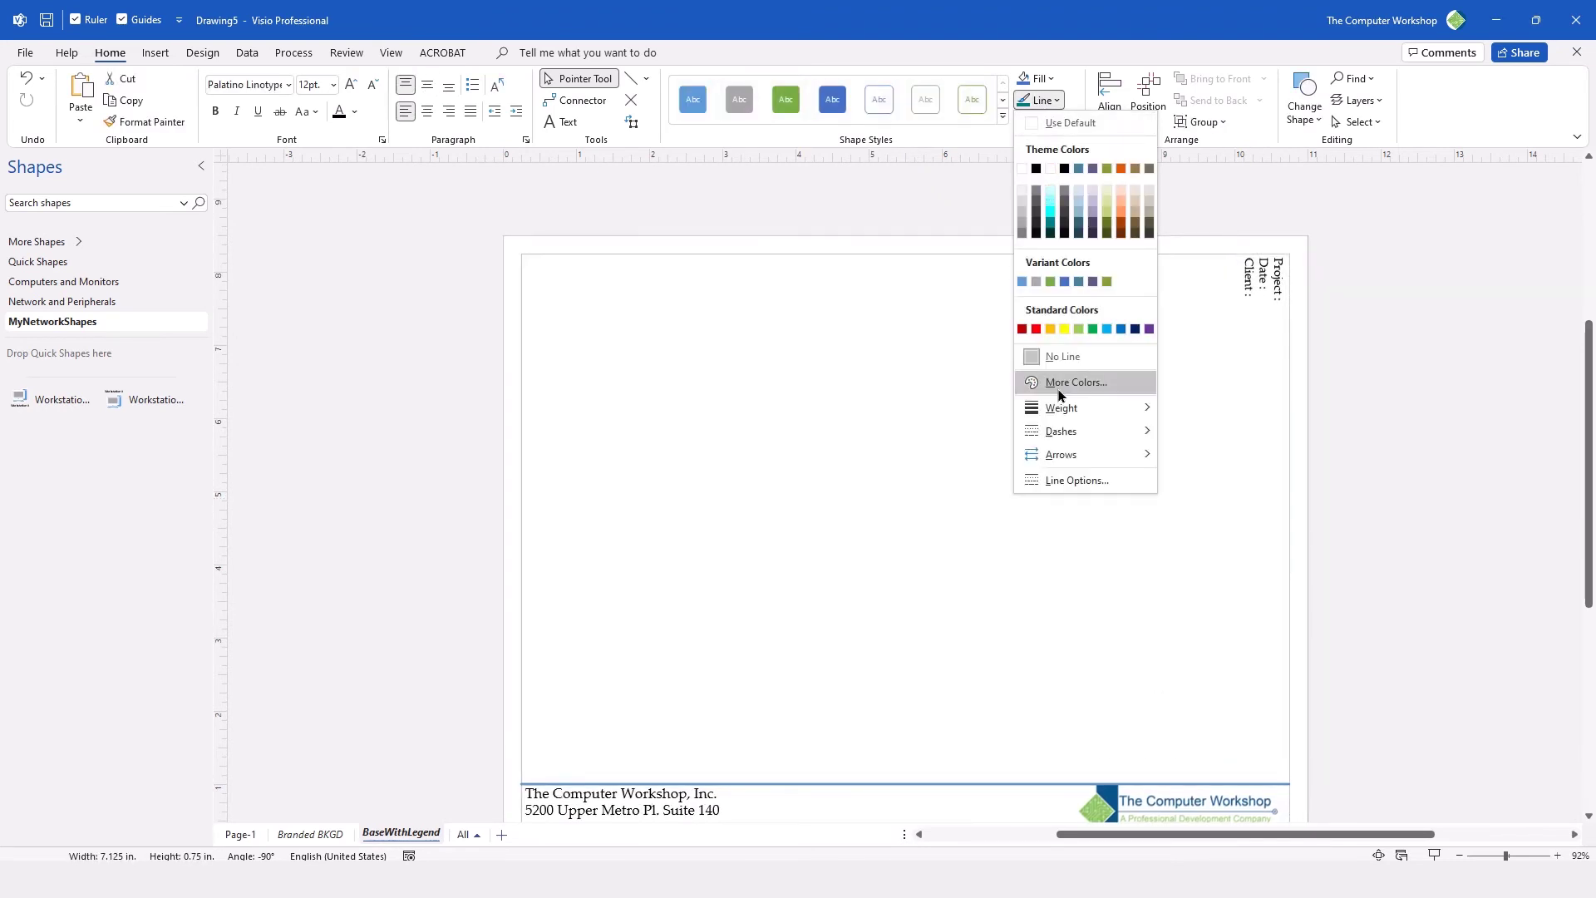
pyautogui.click(1036, 168)
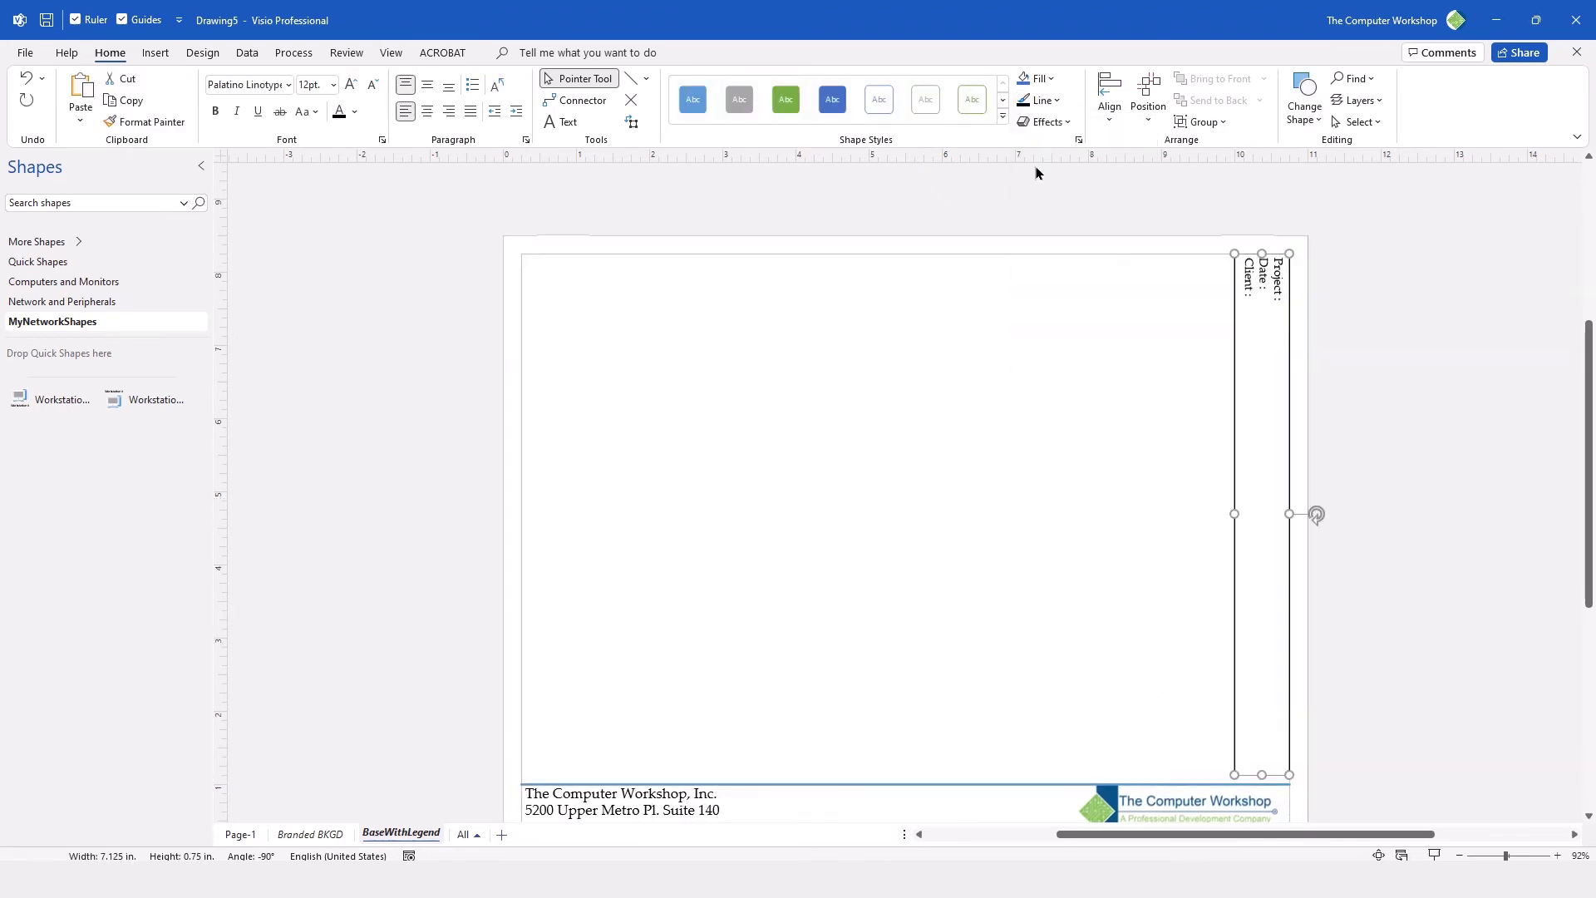
pyautogui.click(1039, 100)
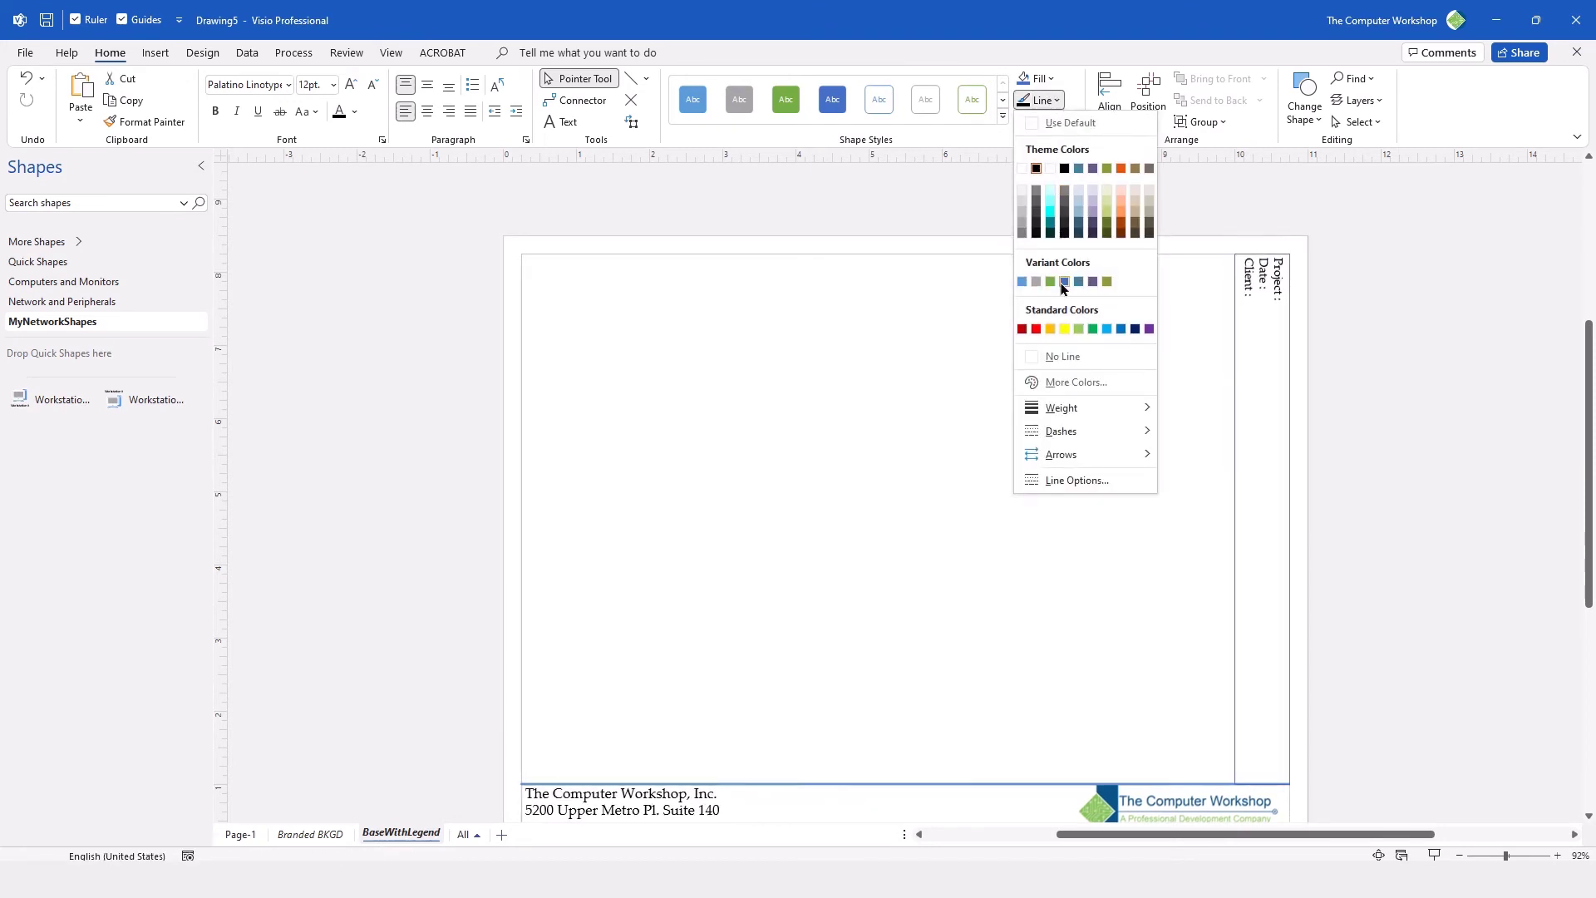
pyautogui.click(1049, 512)
pyautogui.click(1049, 511)
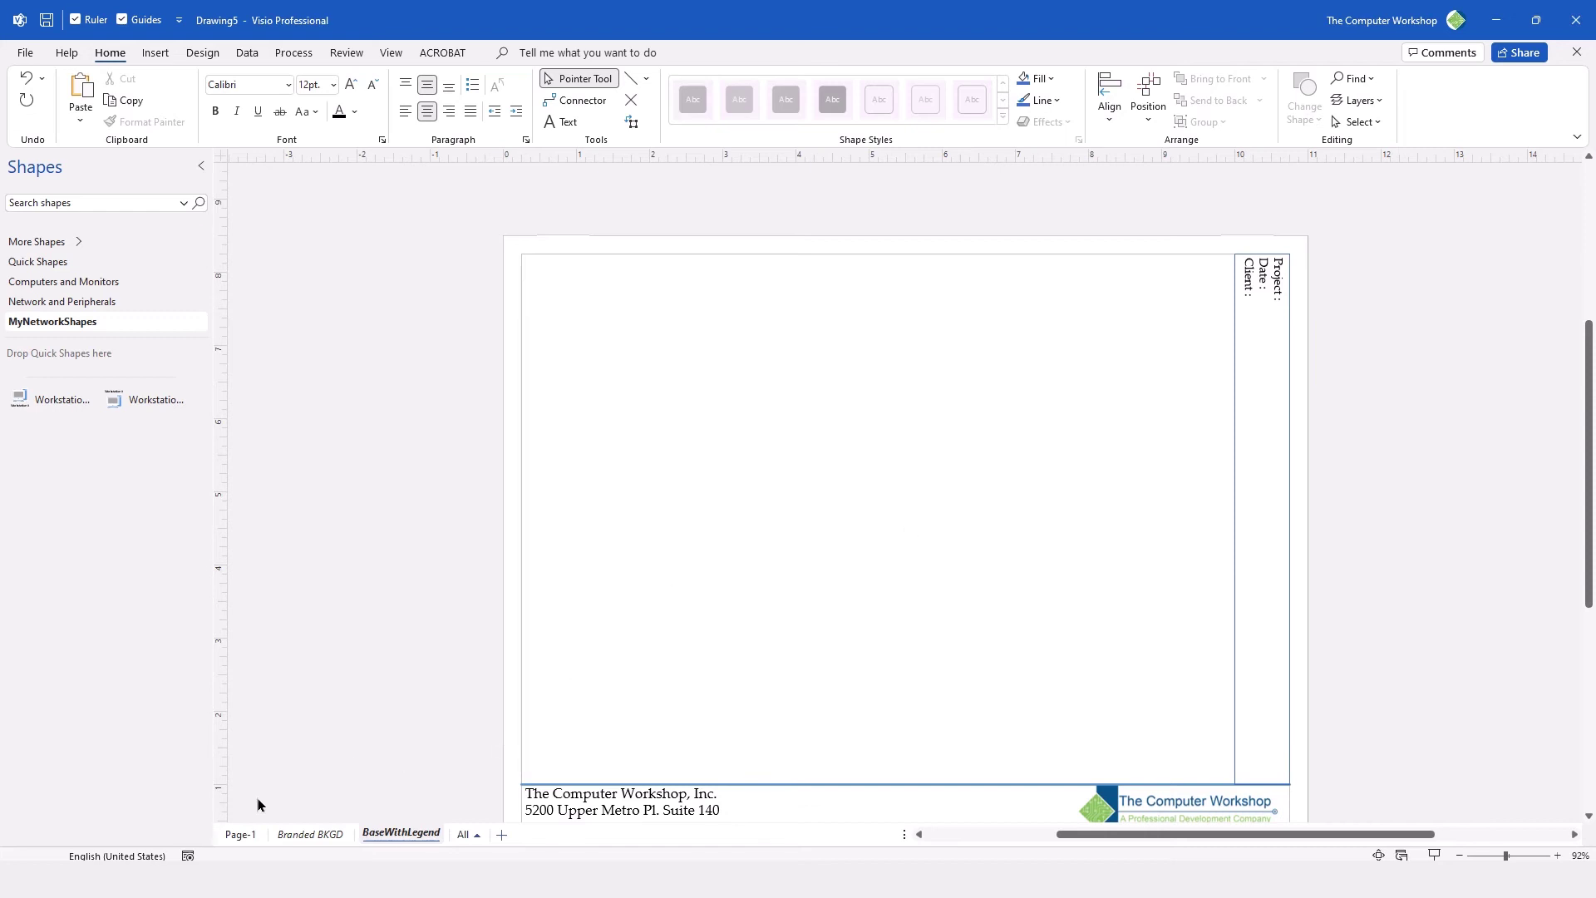
pyautogui.click(237, 834)
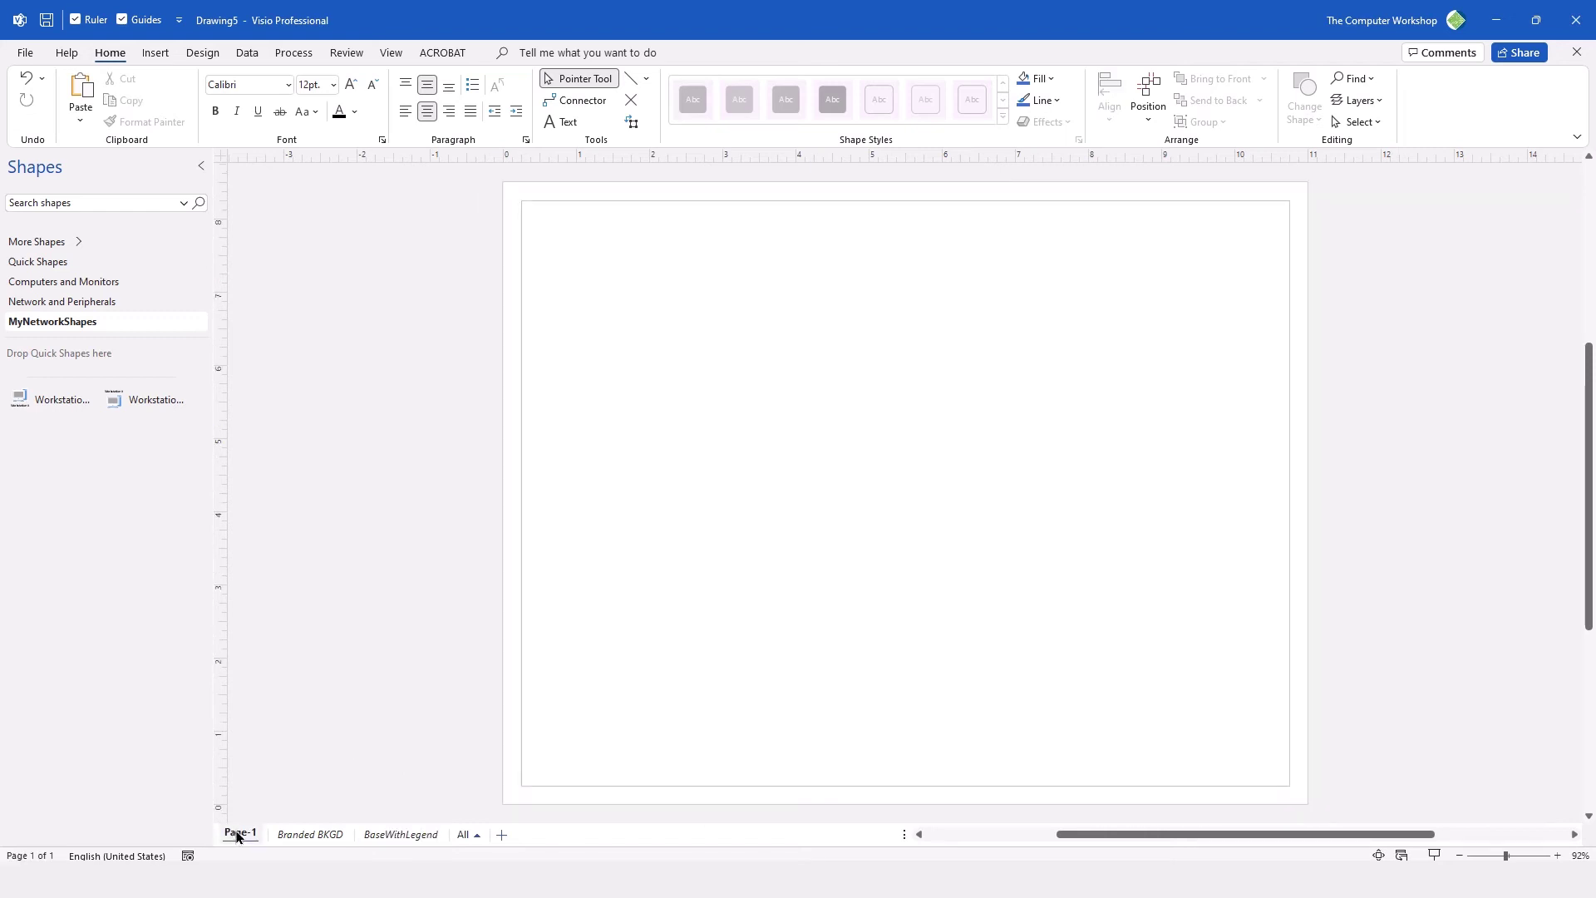
# Set Page-1's background to BaseWithLegend in Page Setup.
pyautogui.rightClick(237, 835)
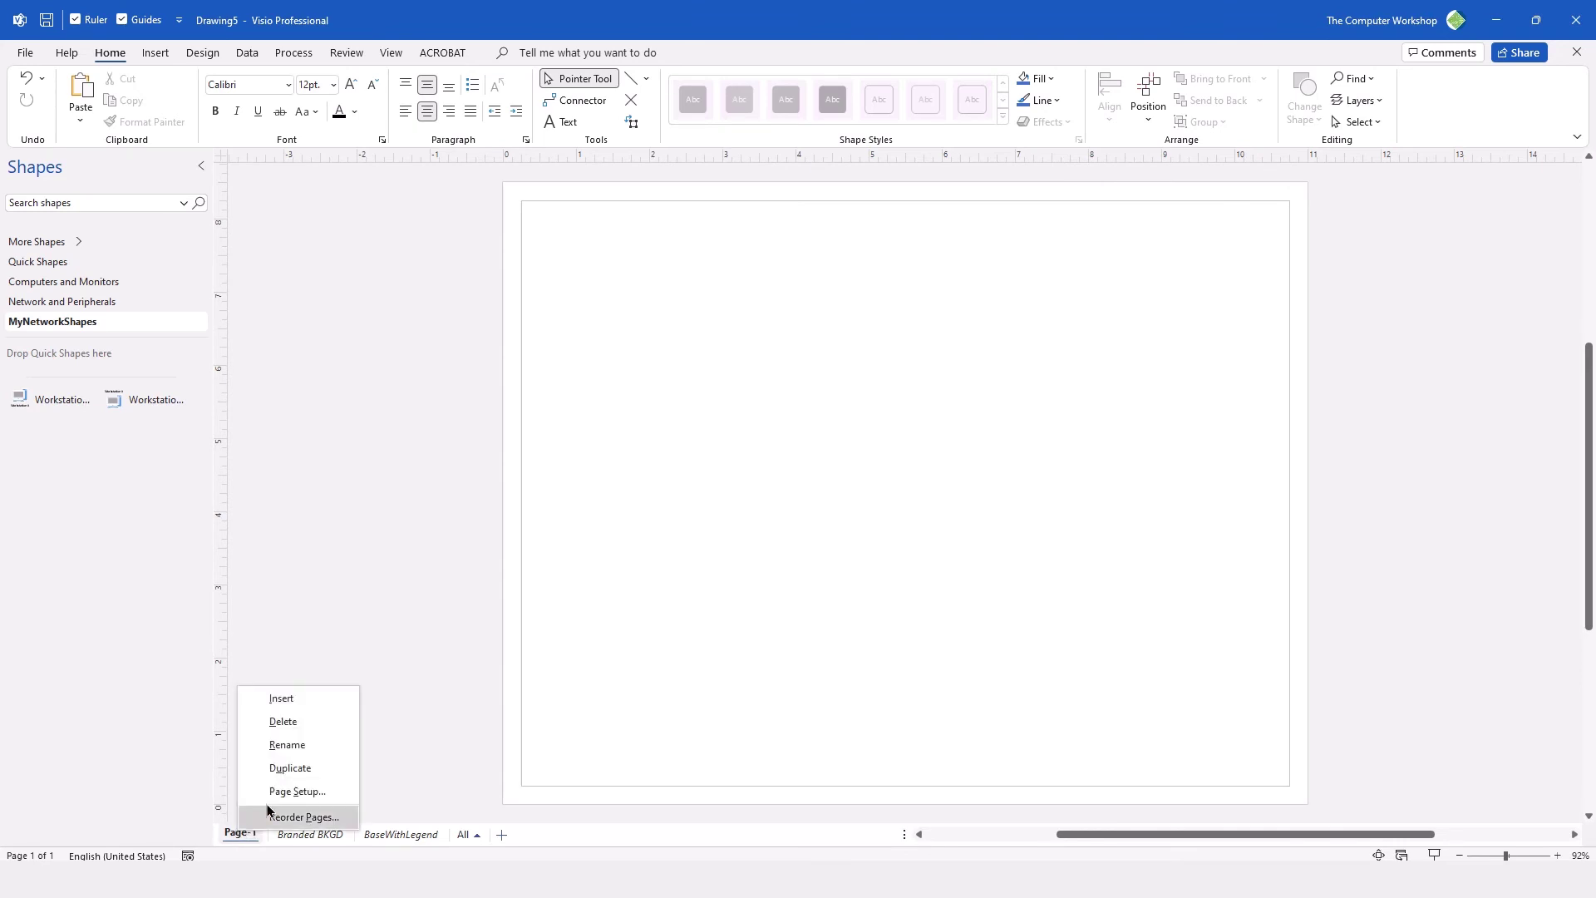
pyautogui.click(289, 794)
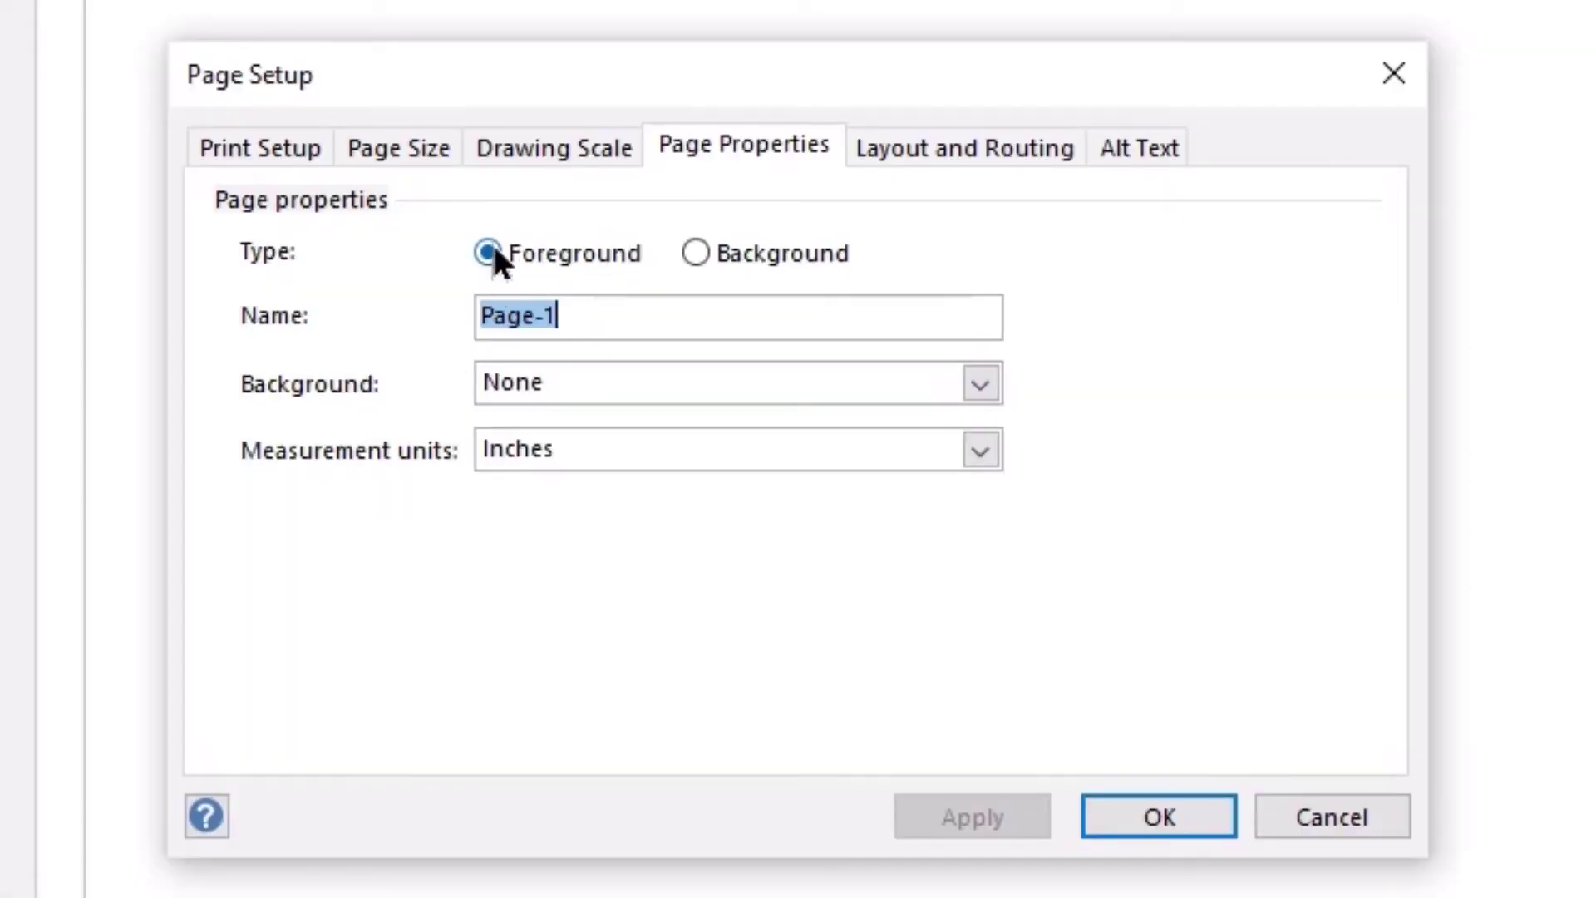
pyautogui.click(573, 378)
pyautogui.click(644, 353)
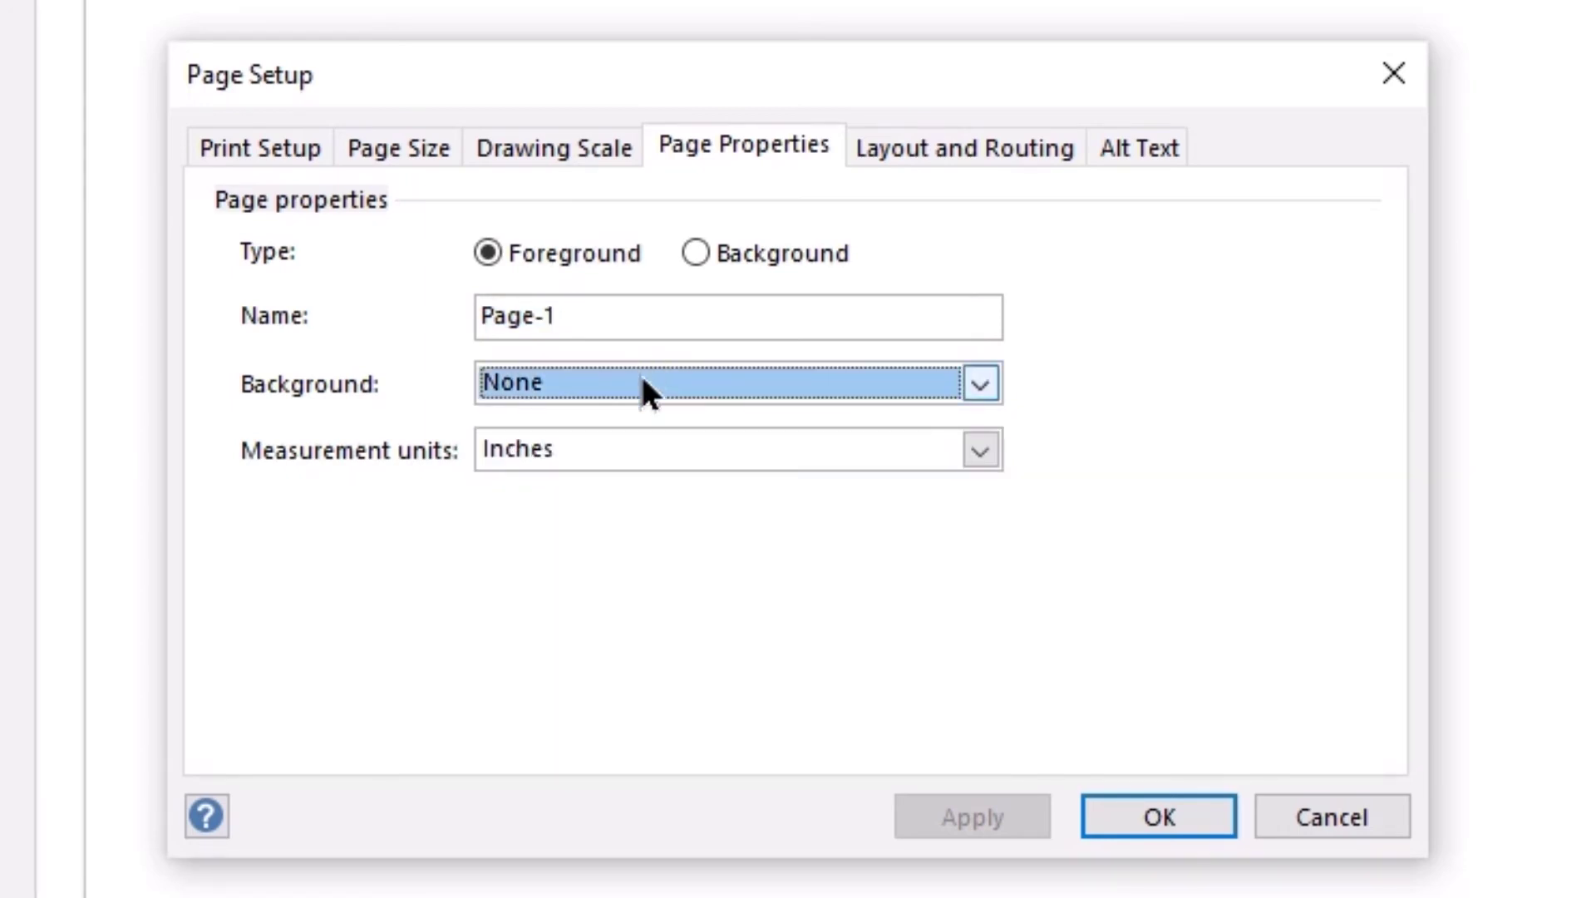
pyautogui.click(966, 384)
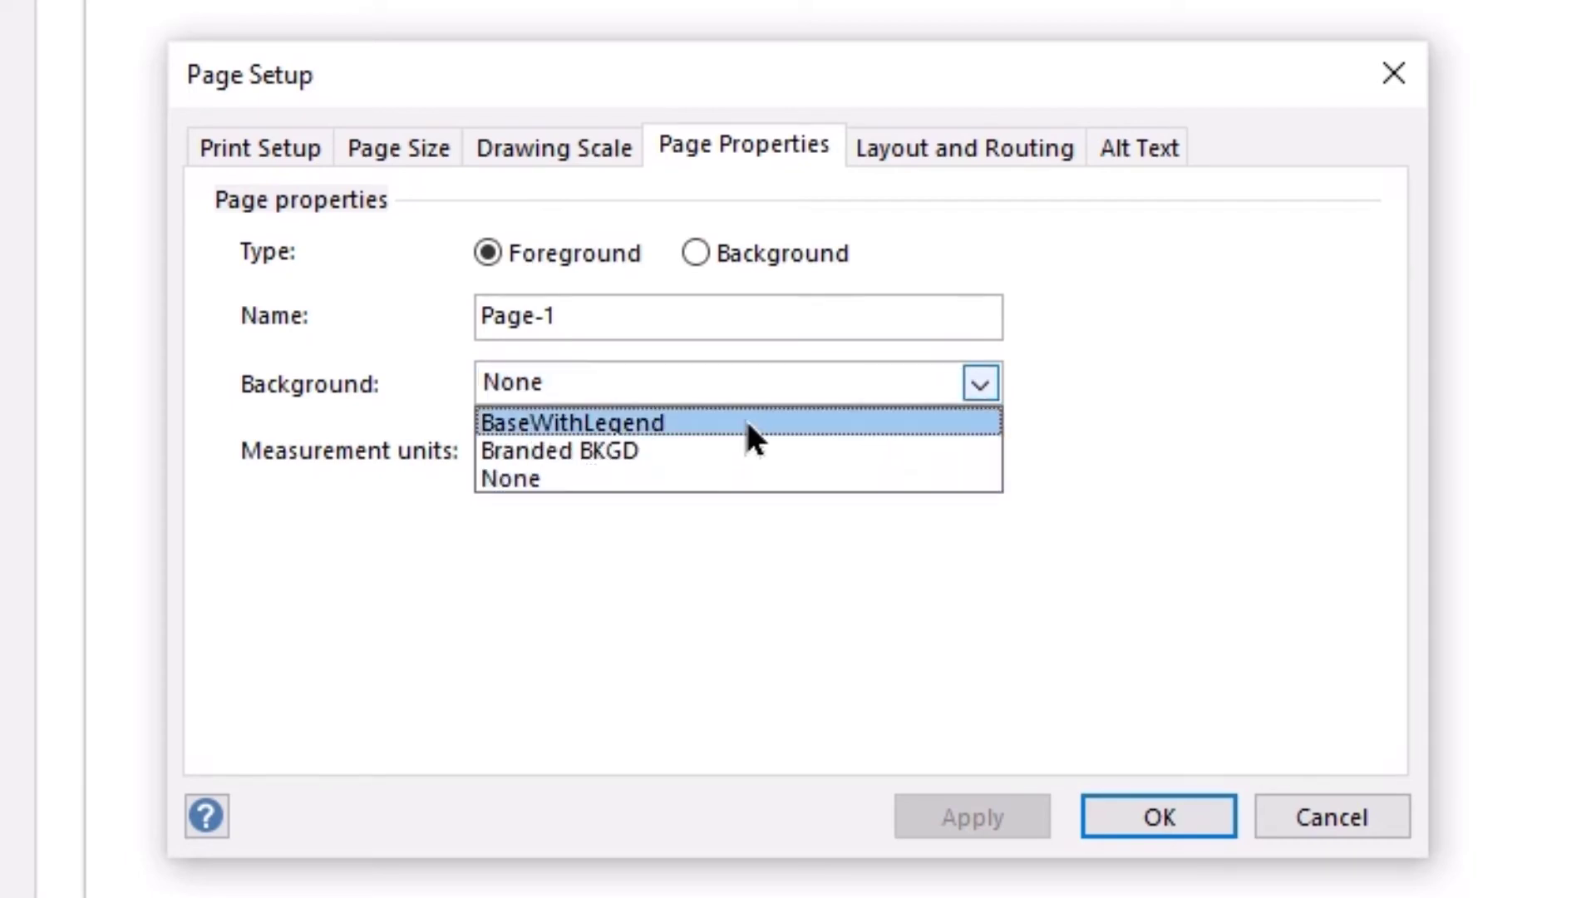
pyautogui.click(596, 422)
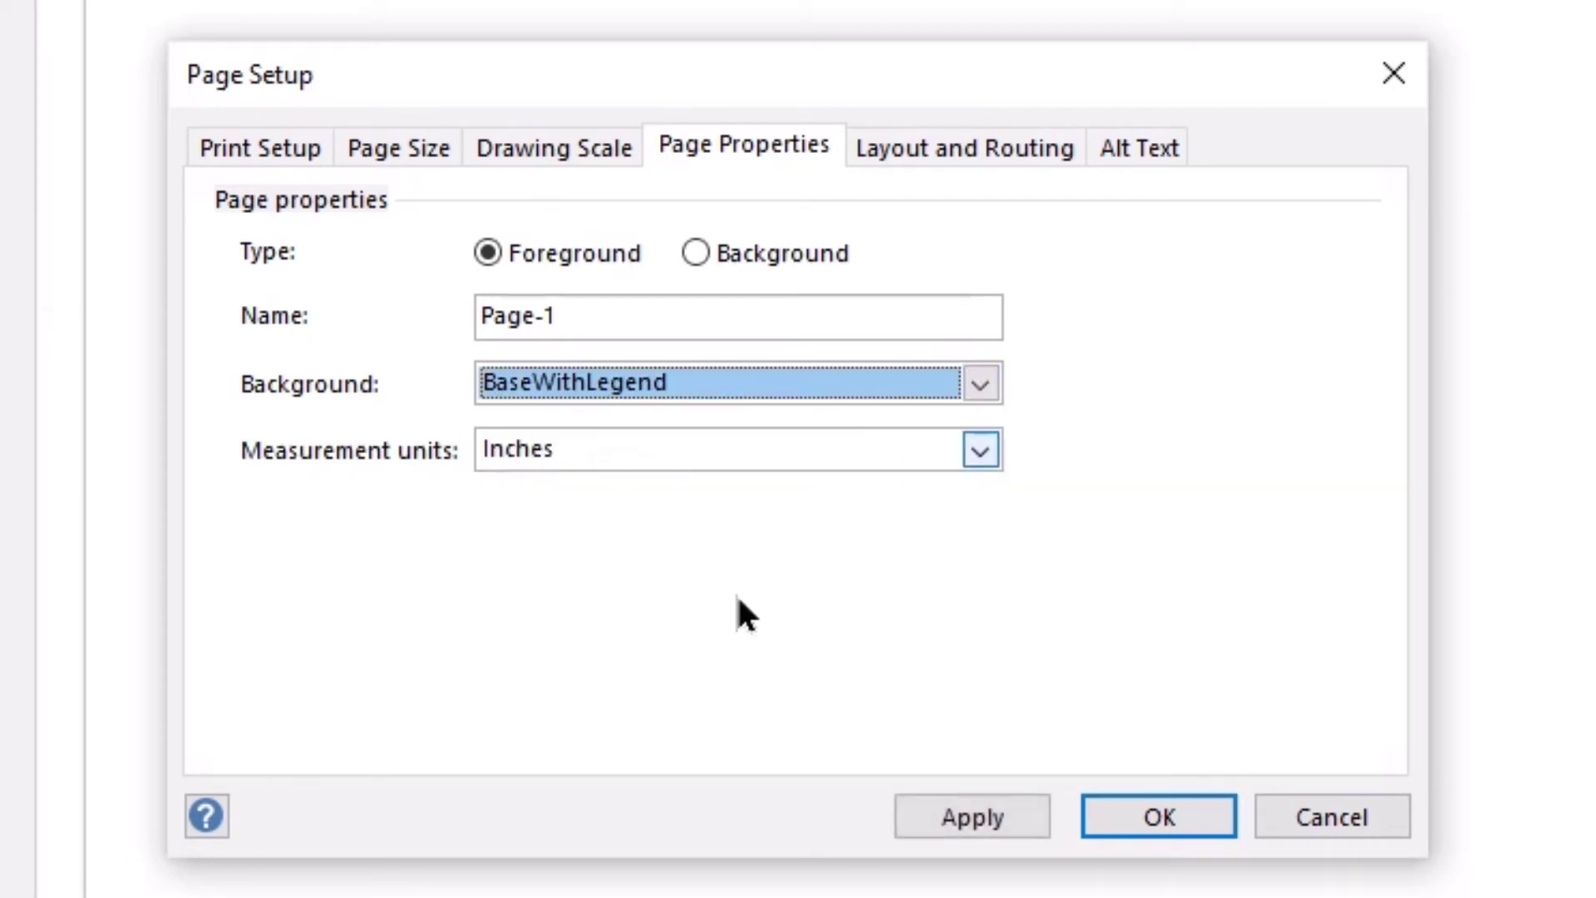
pyautogui.click(1159, 817)
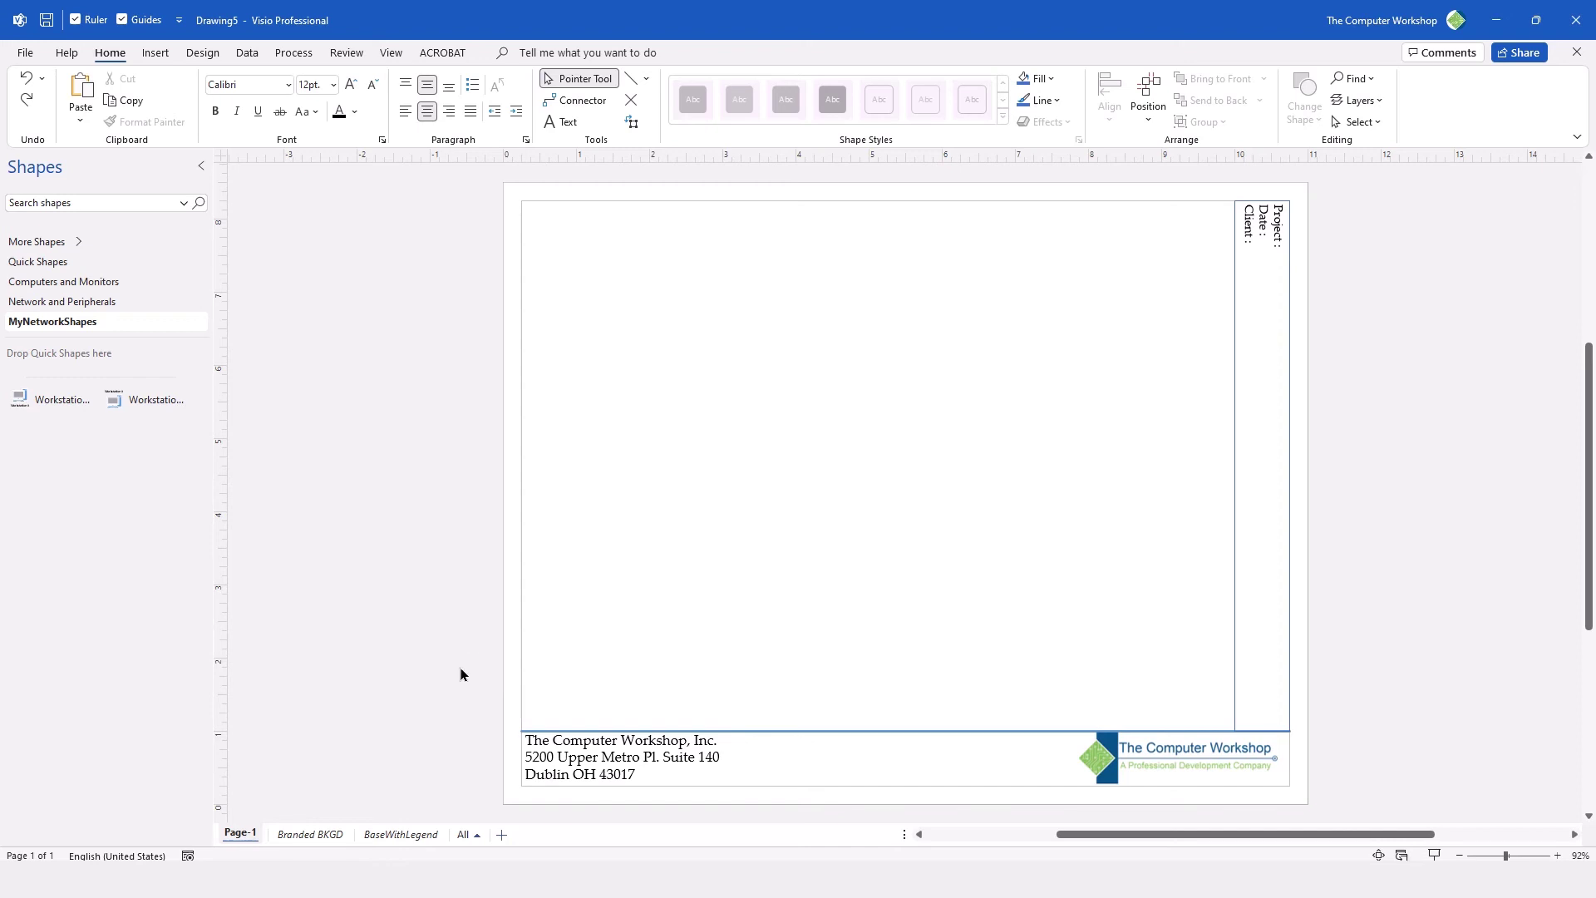
# Insert Page-2 and Page-3, each inheriting the BaseWithLegend background.
pyautogui.click(502, 835)
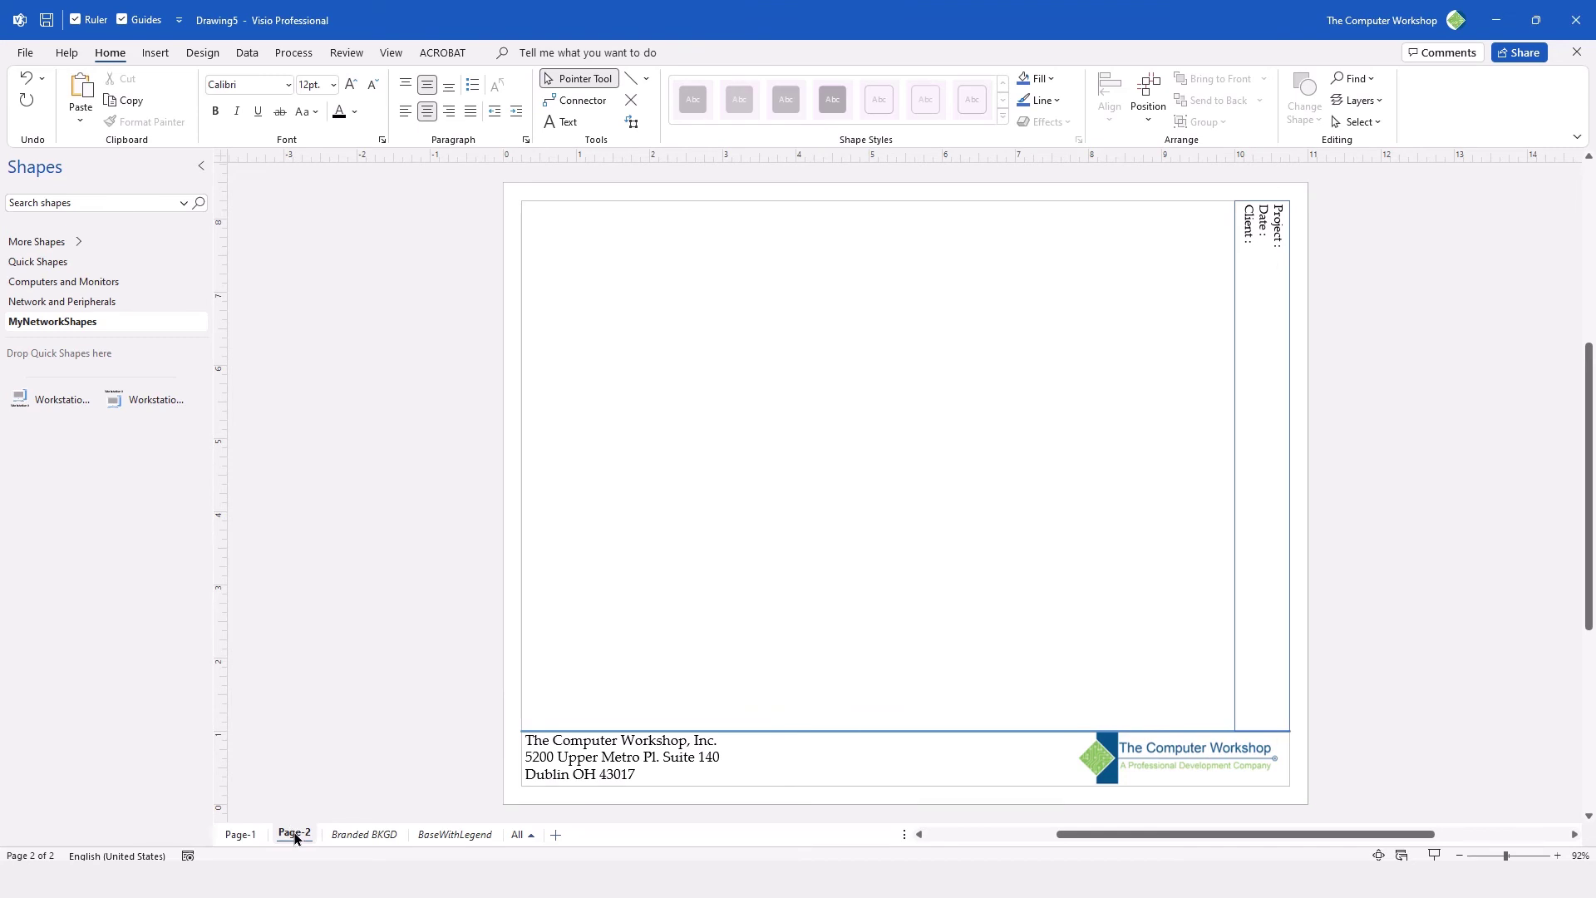
pyautogui.click(555, 835)
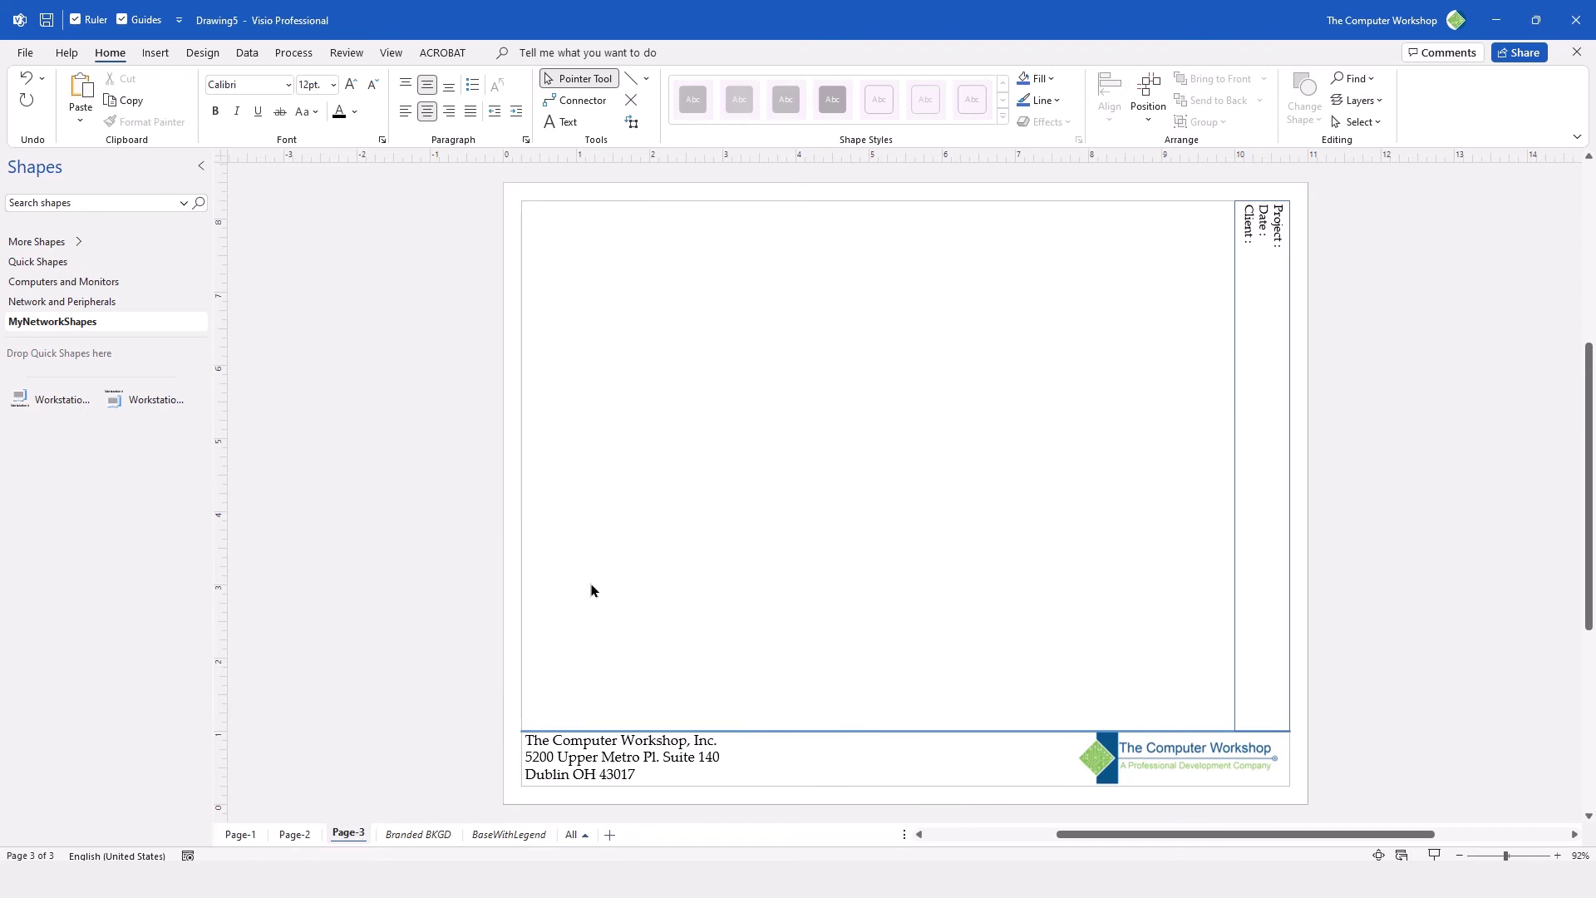
# Rename Page-3 to 'Cover' and set its background to None.
pyautogui.rightClick(350, 837)
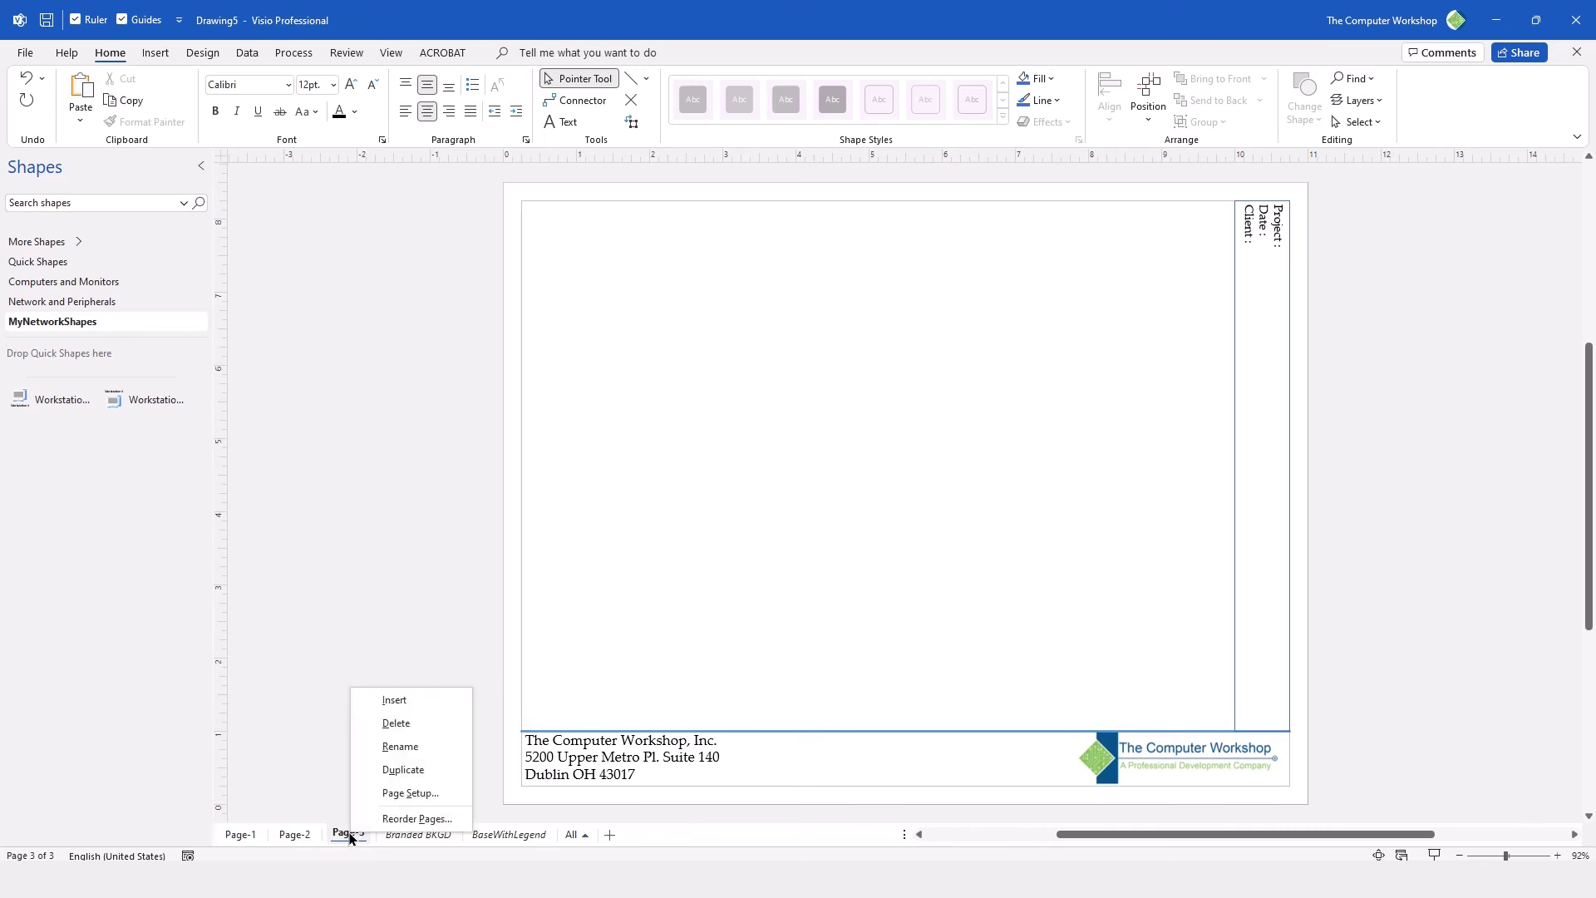
pyautogui.click(407, 793)
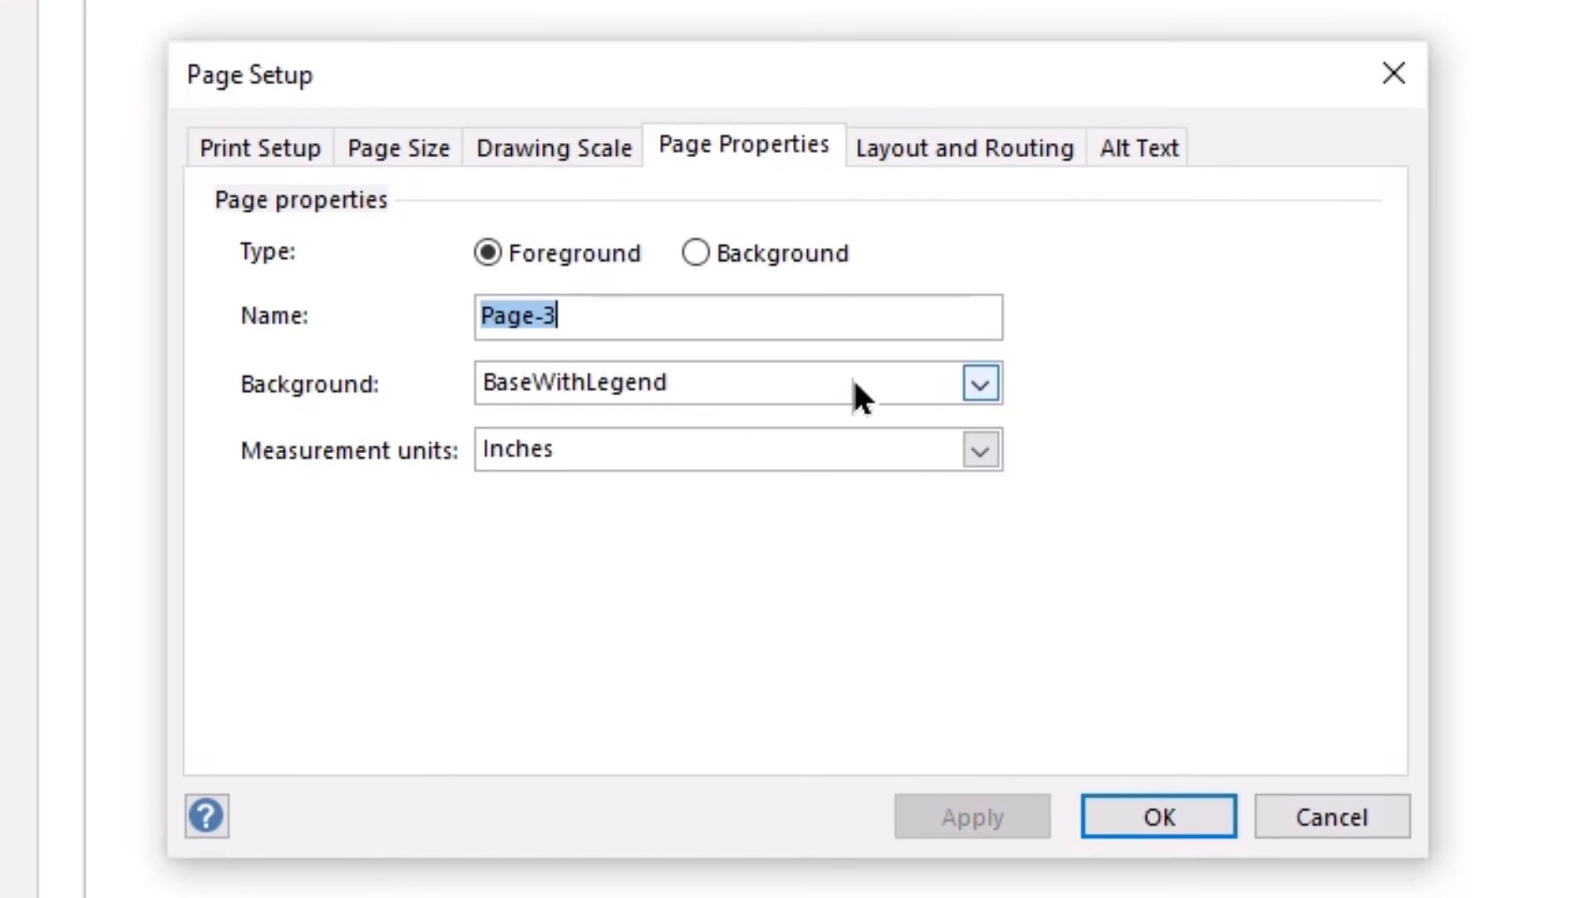
pyautogui.click(978, 385)
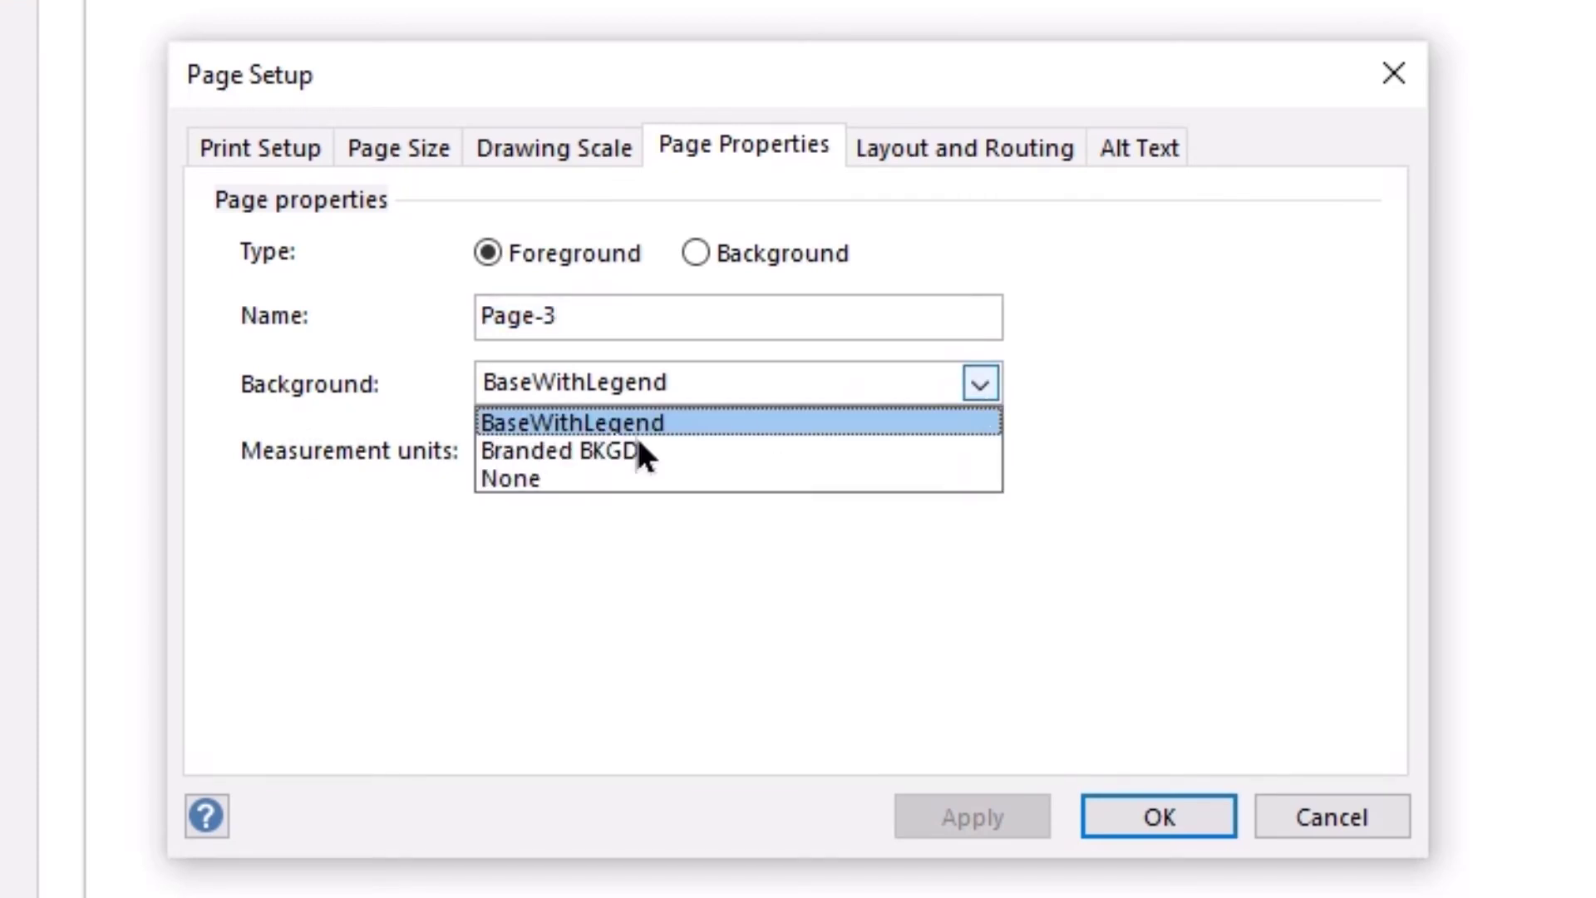
pyautogui.click(521, 478)
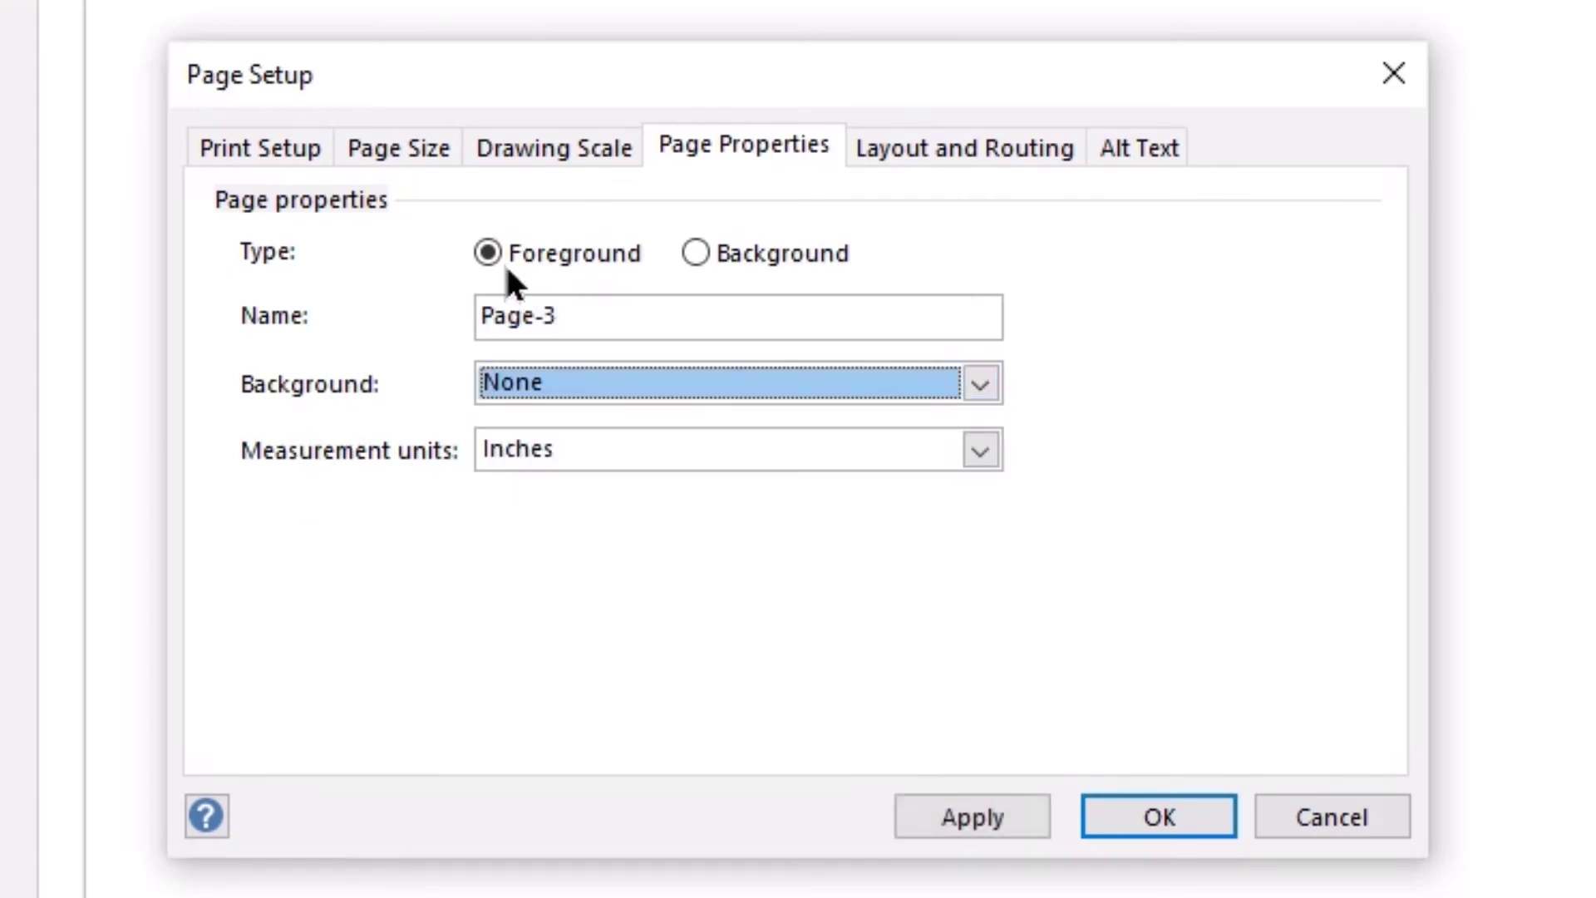
pyautogui.moveTo(577, 316); pyautogui.dragTo(422, 330)
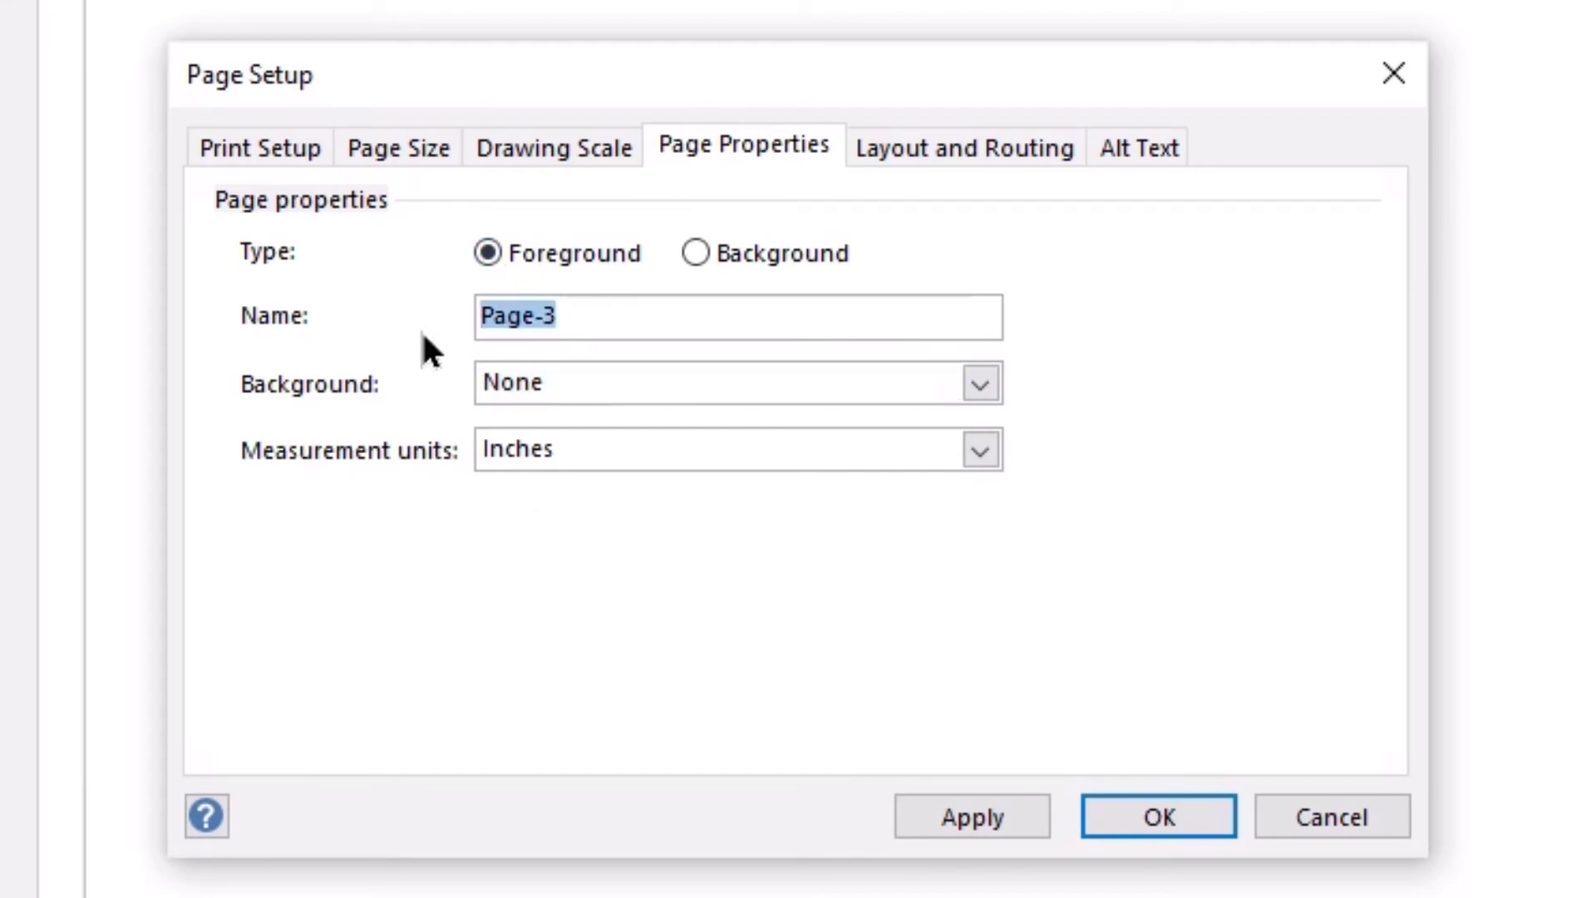
pyautogui.write('Cover')
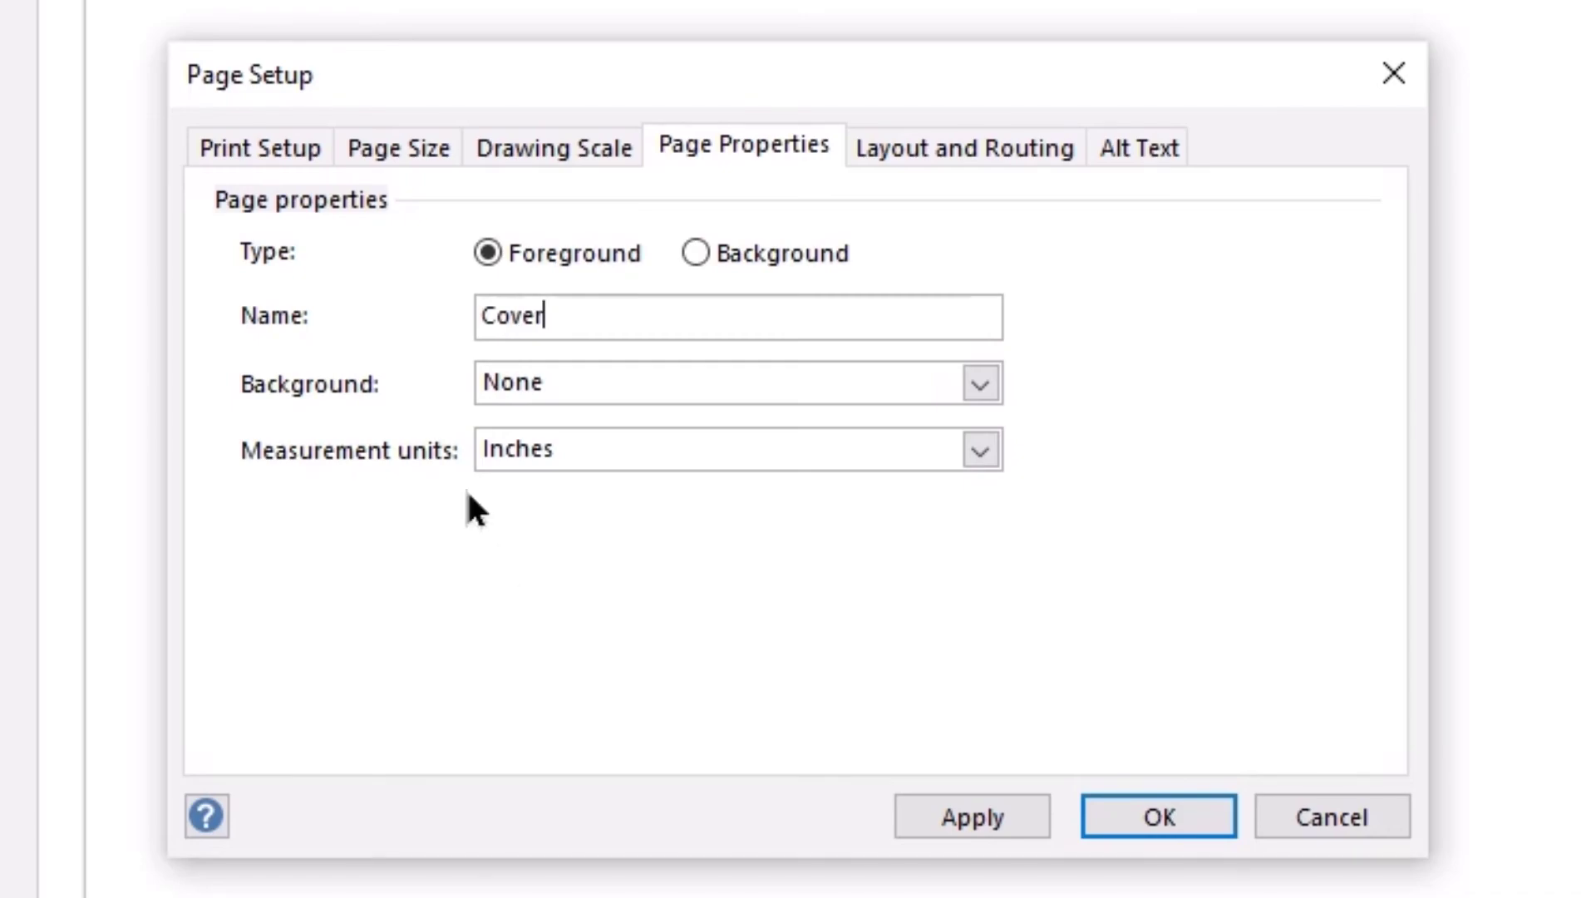
pyautogui.press('Return')
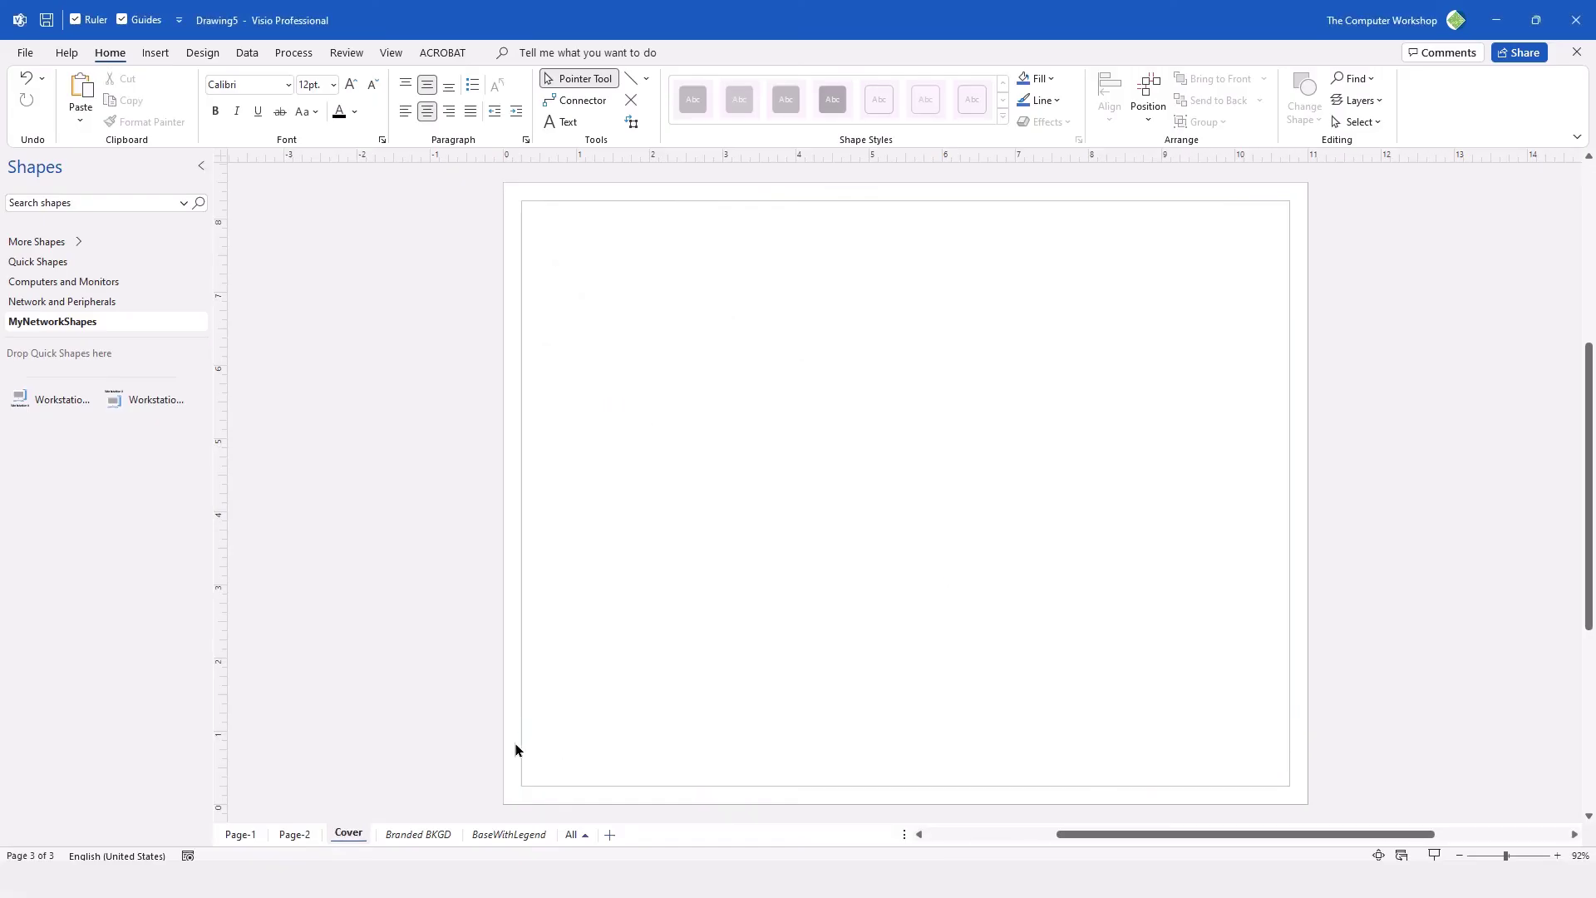
# Review Page-2 and Page-1, then move the Cover tab ahead of Page-1.
pyautogui.click(296, 834)
pyautogui.click(239, 834)
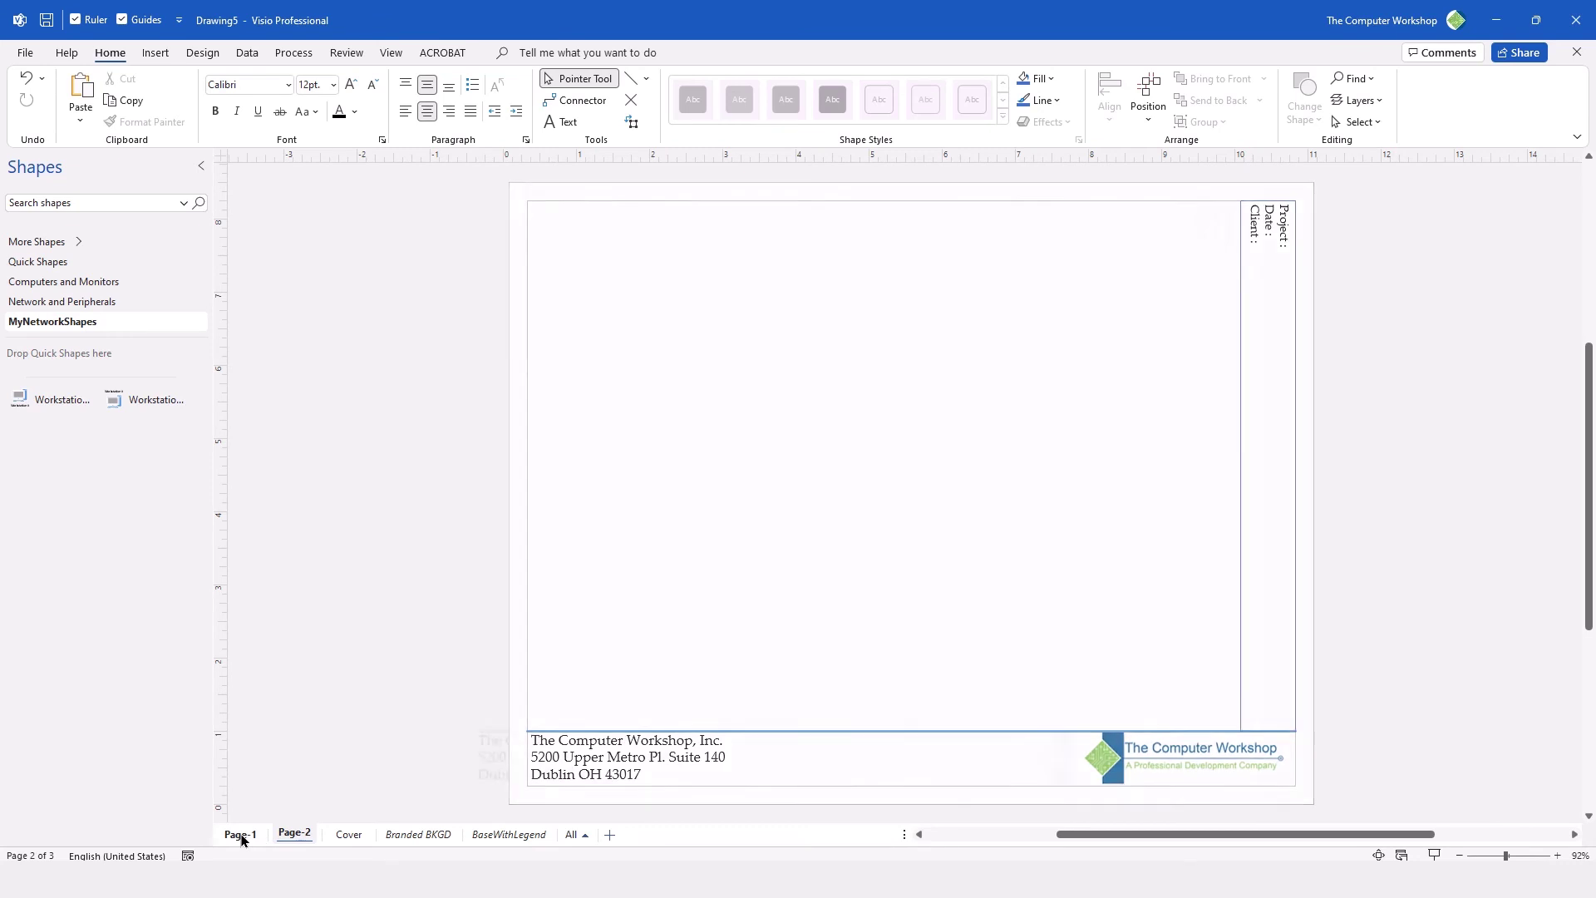
pyautogui.click(347, 836)
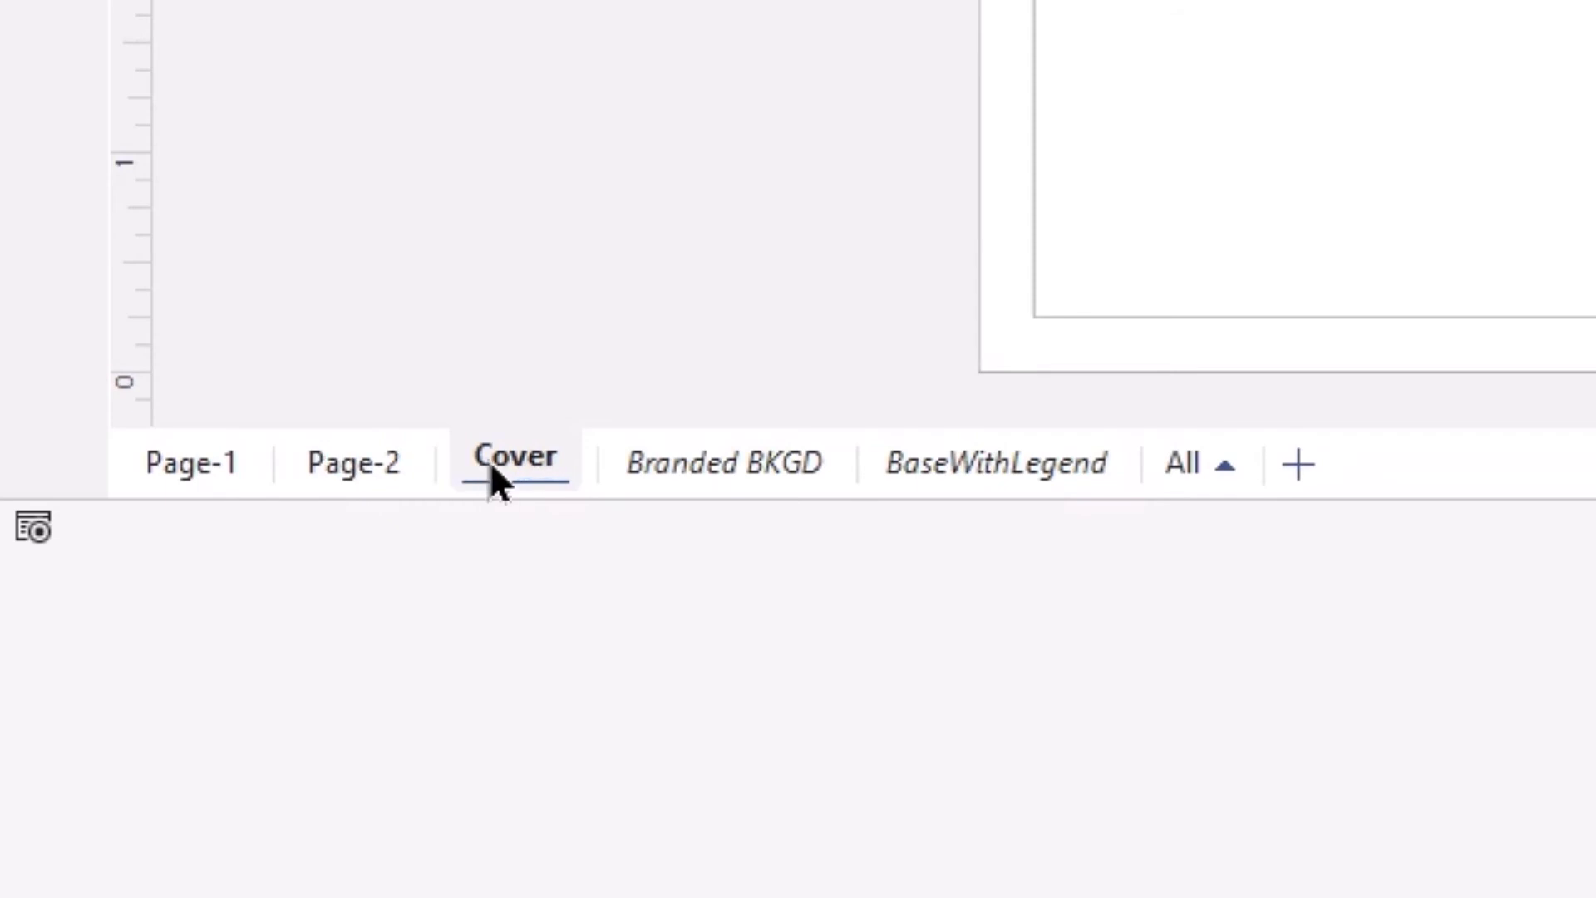
pyautogui.moveTo(315, 461); pyautogui.dragTo(157, 466)
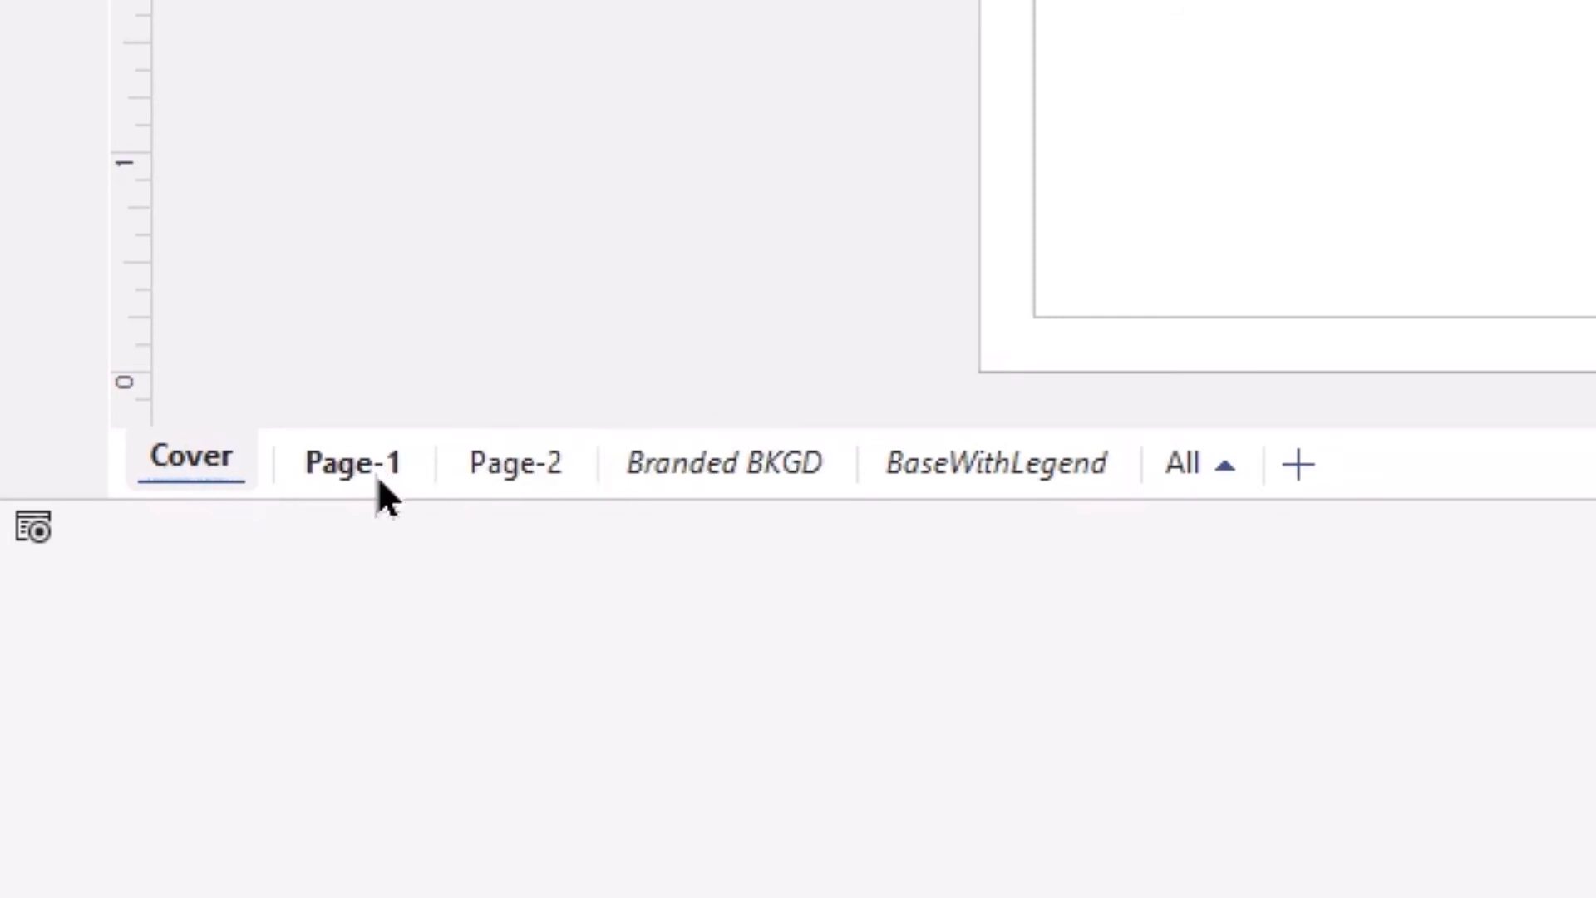
# Insert a new page and name it 'Detail Page' in its page properties.
pyautogui.click(1281, 467)
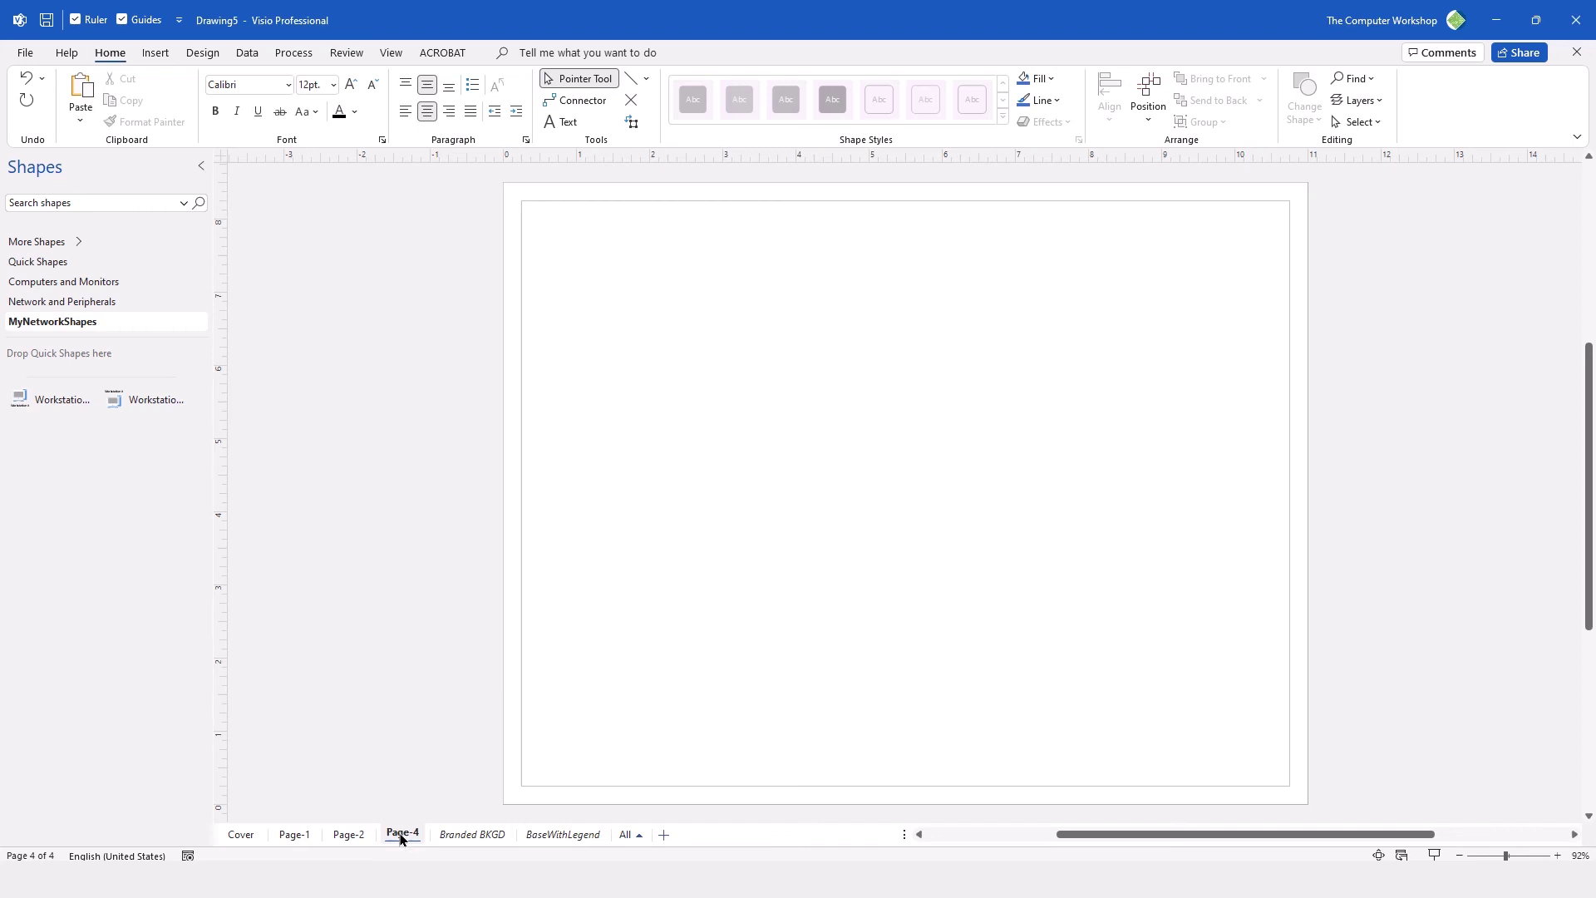
pyautogui.rightClick(401, 839)
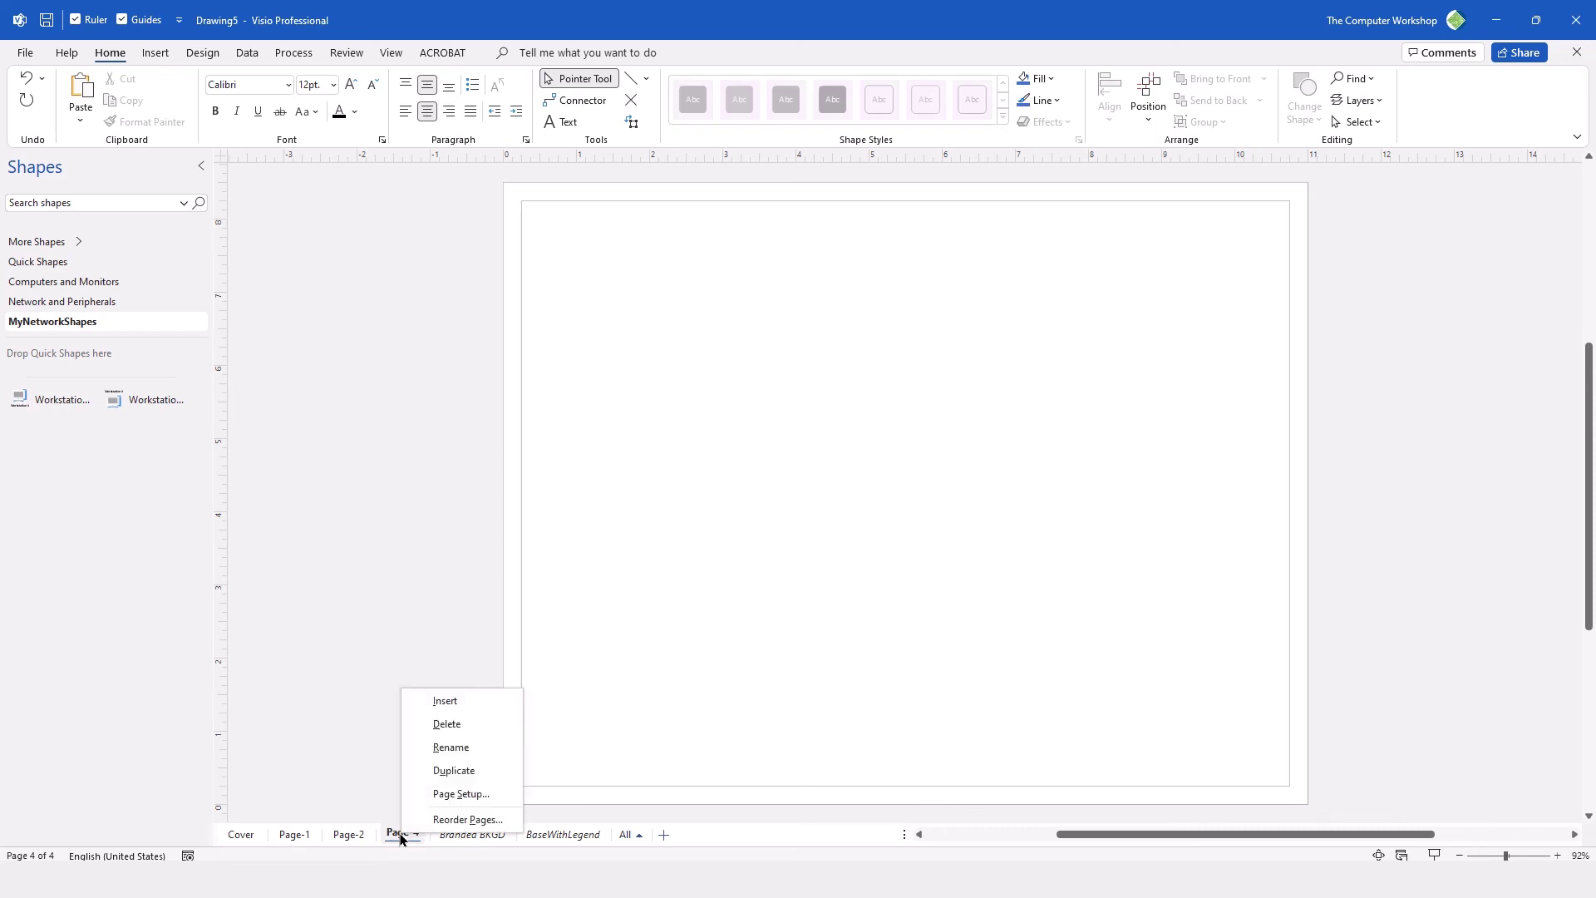
pyautogui.click(463, 795)
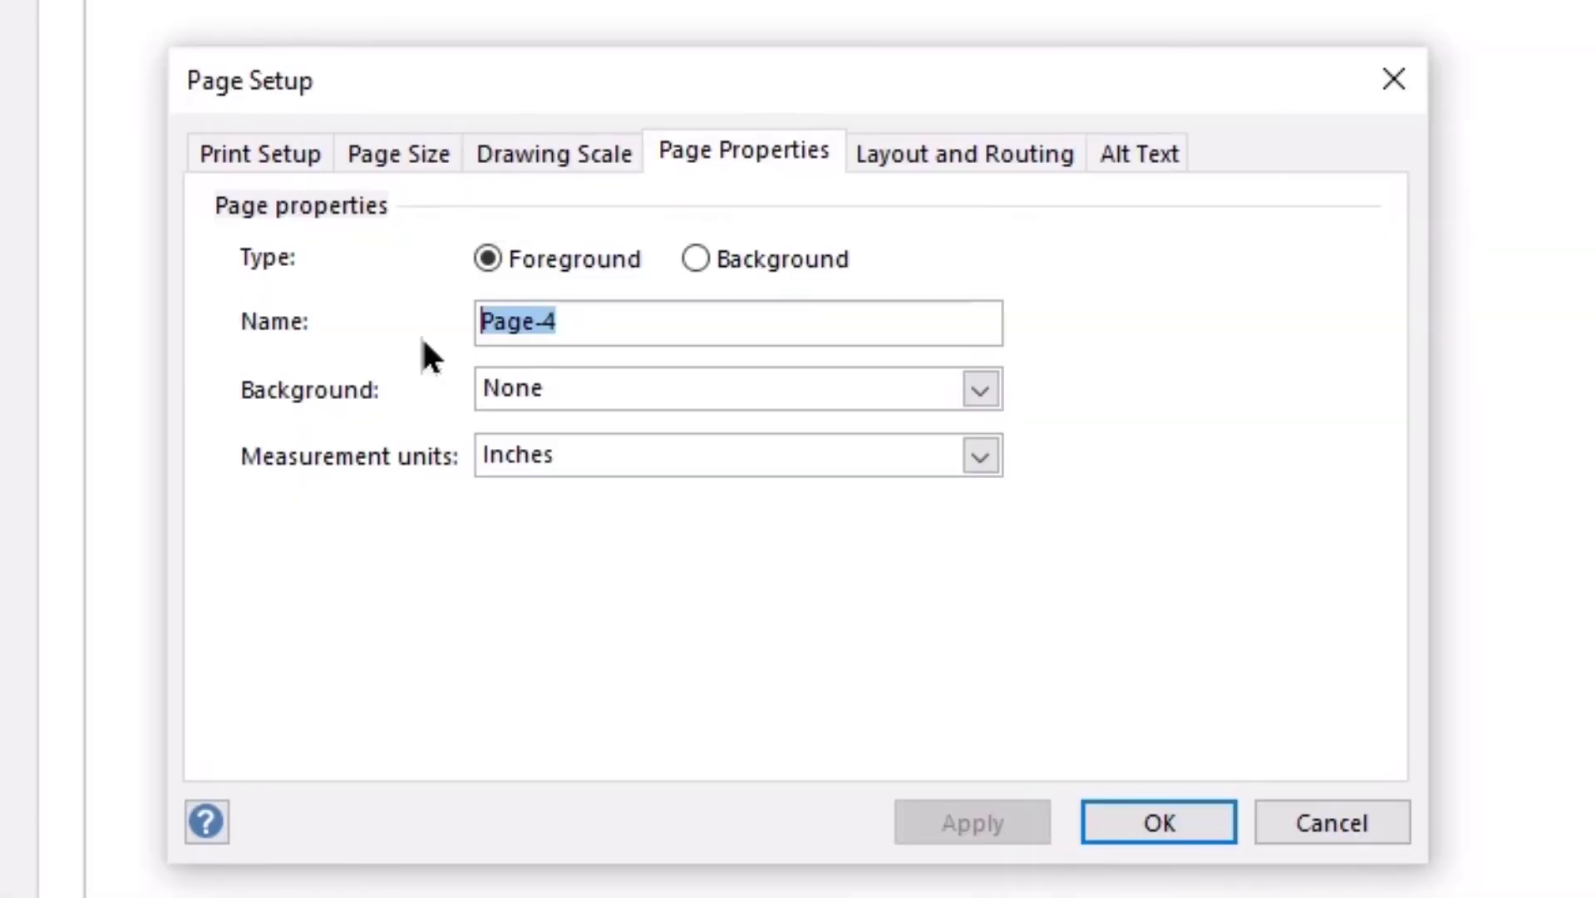
pyautogui.write('Det')
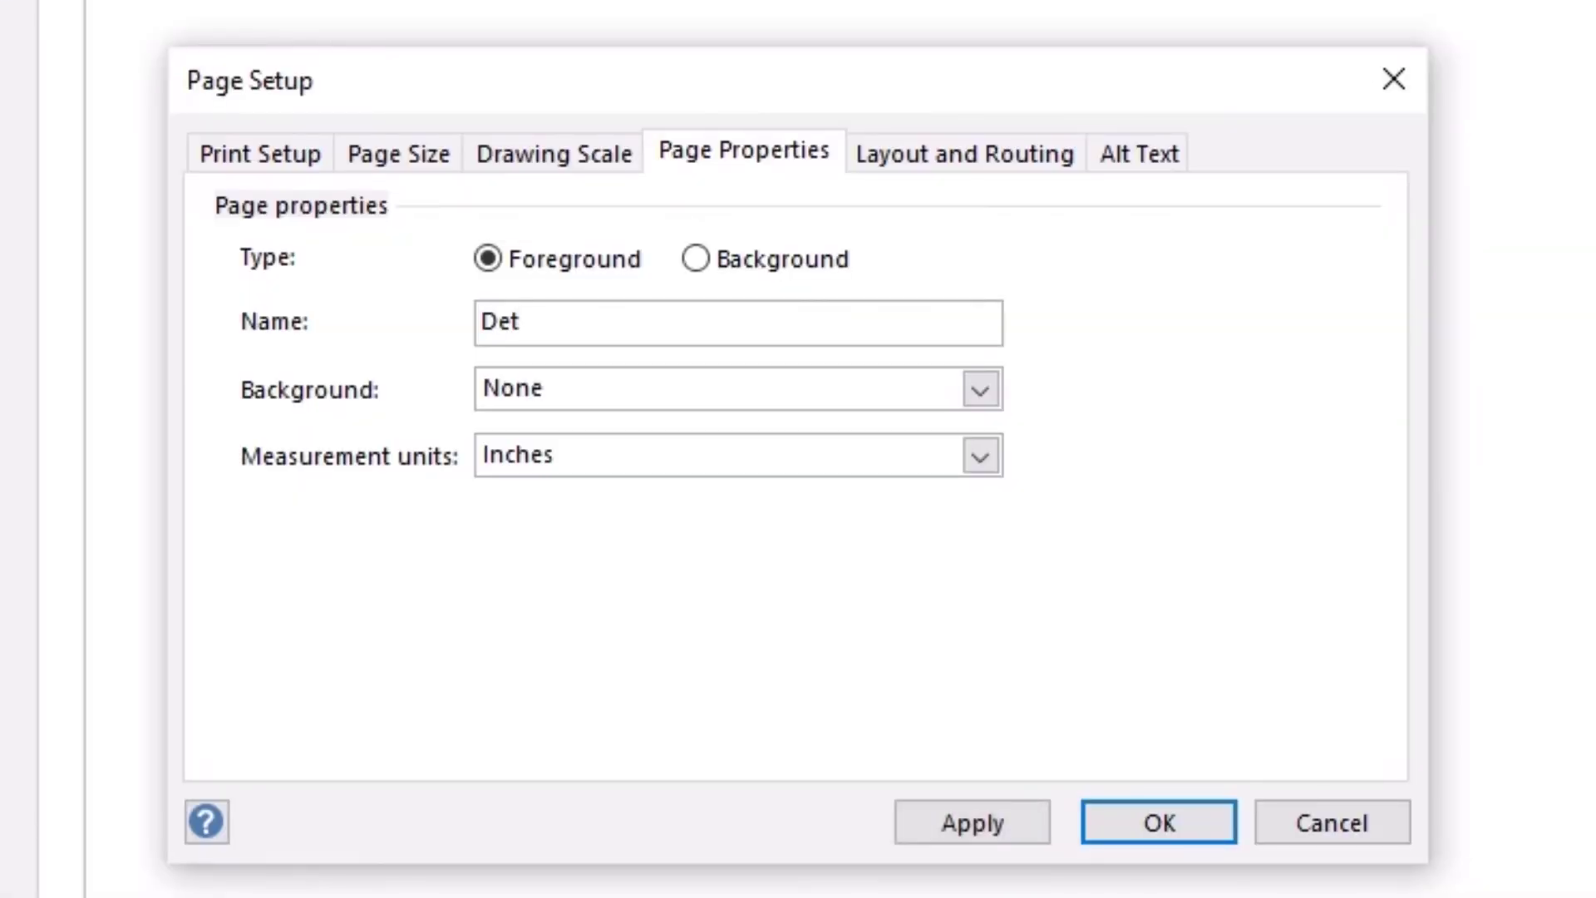
pyautogui.write('ail Page')
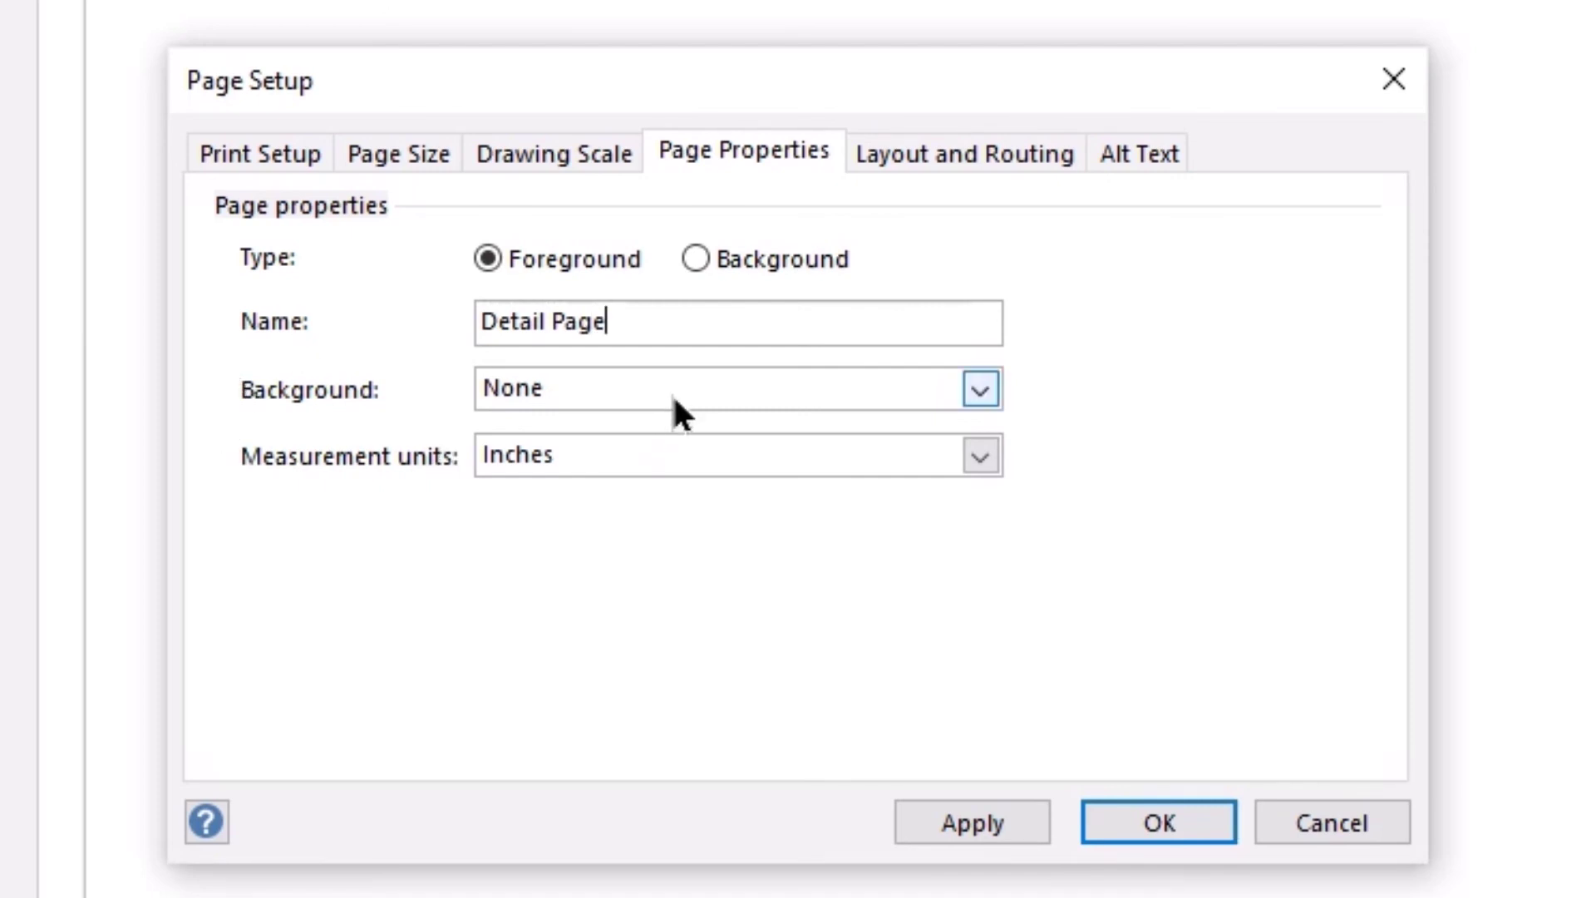
pyautogui.click(674, 398)
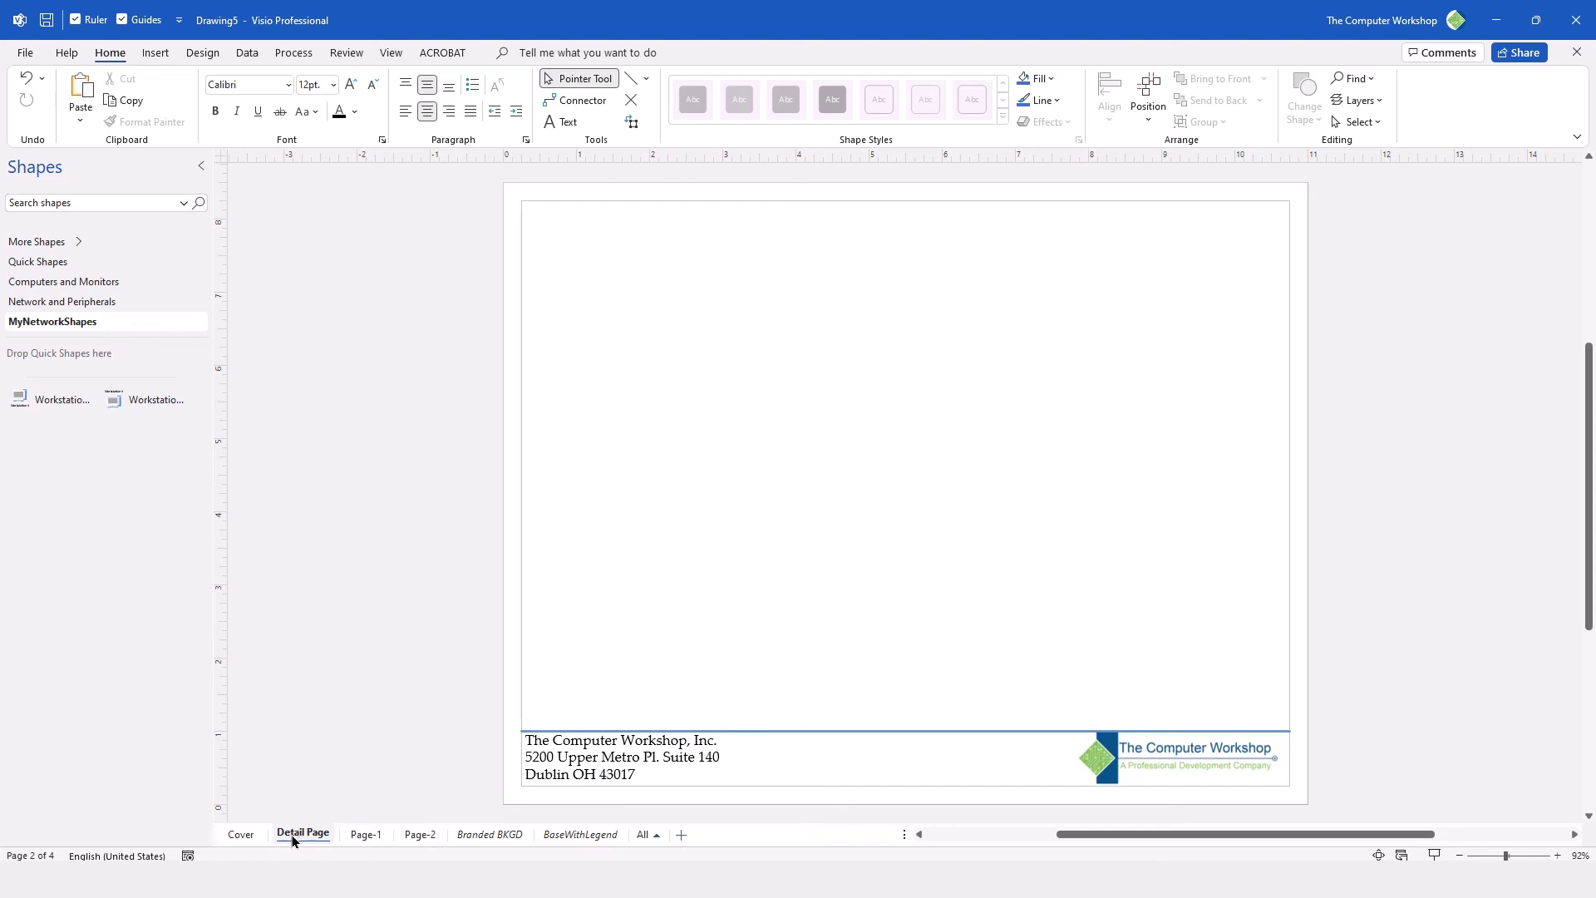
pyautogui.click(239, 835)
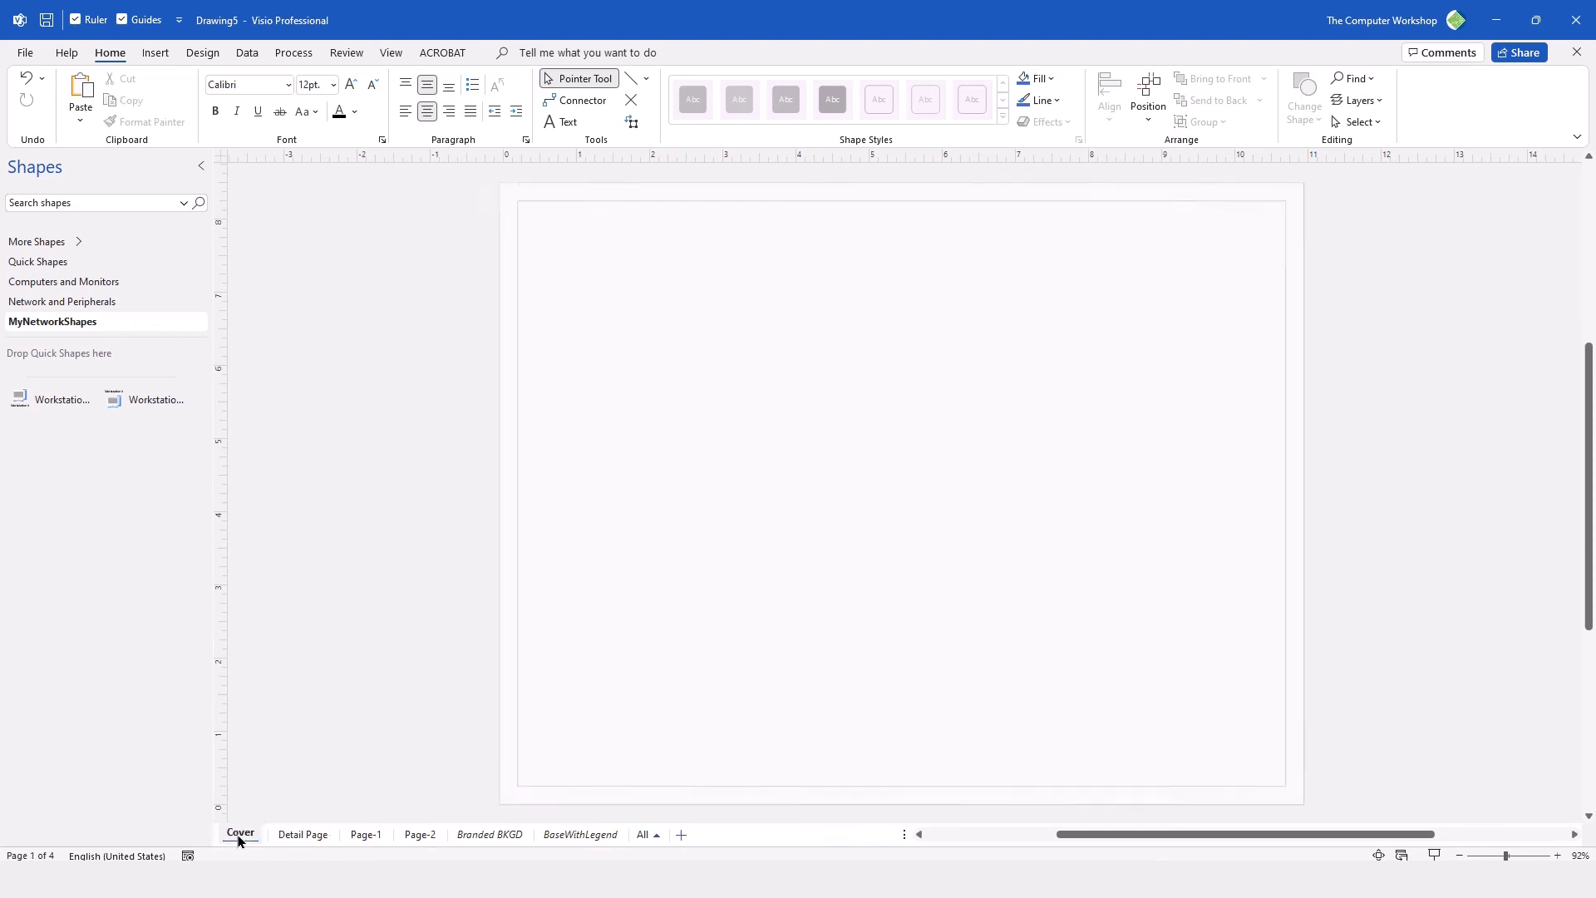
pyautogui.click(296, 835)
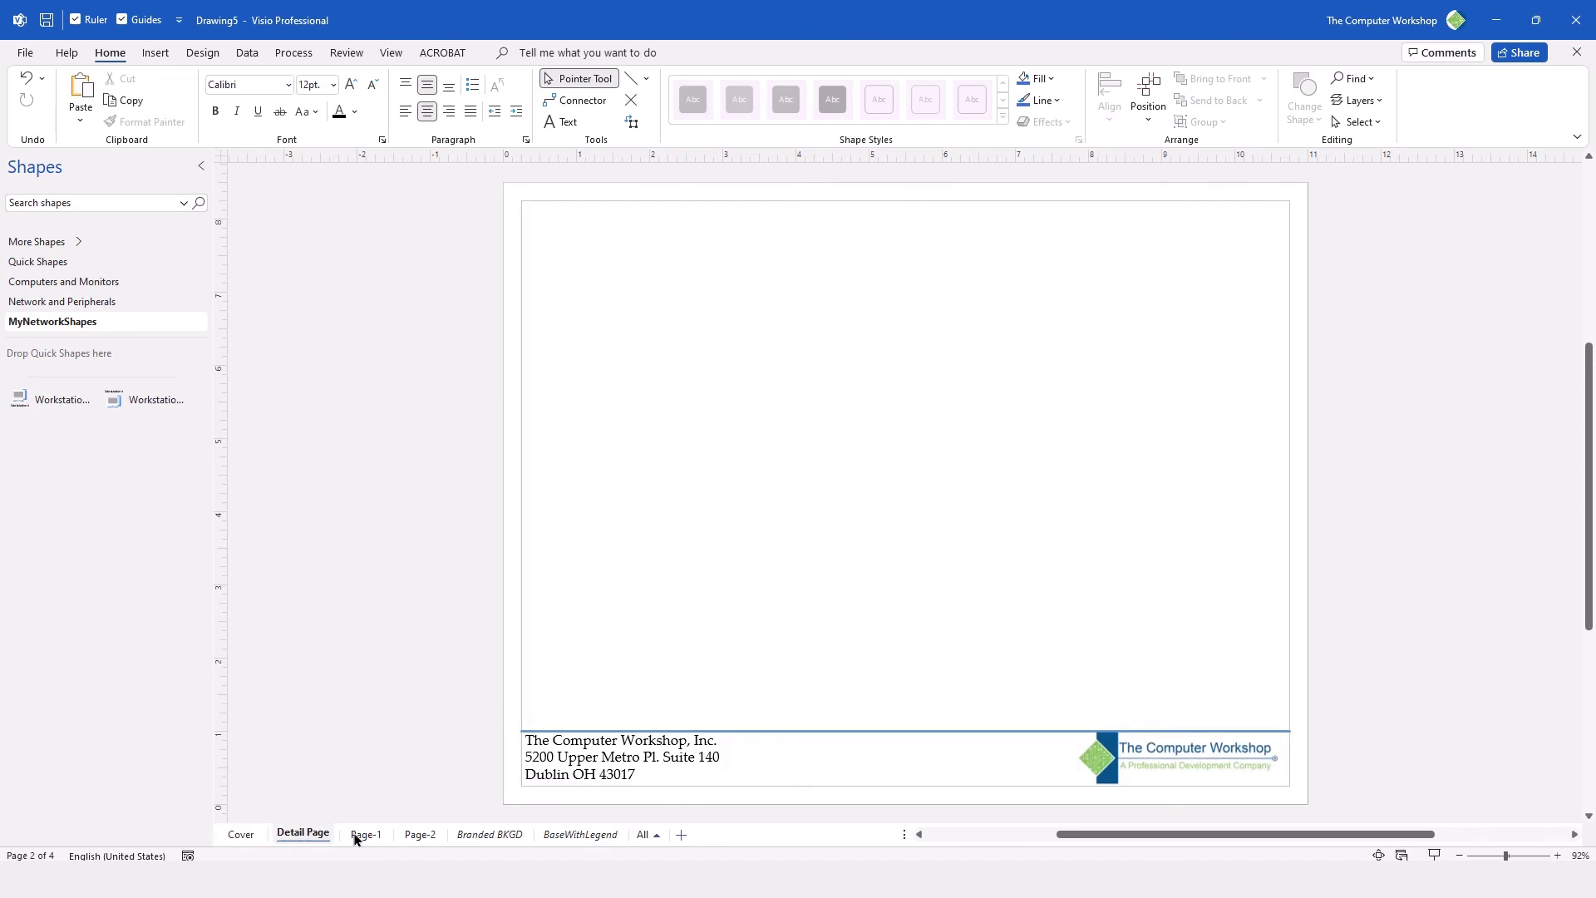
pyautogui.click(361, 834)
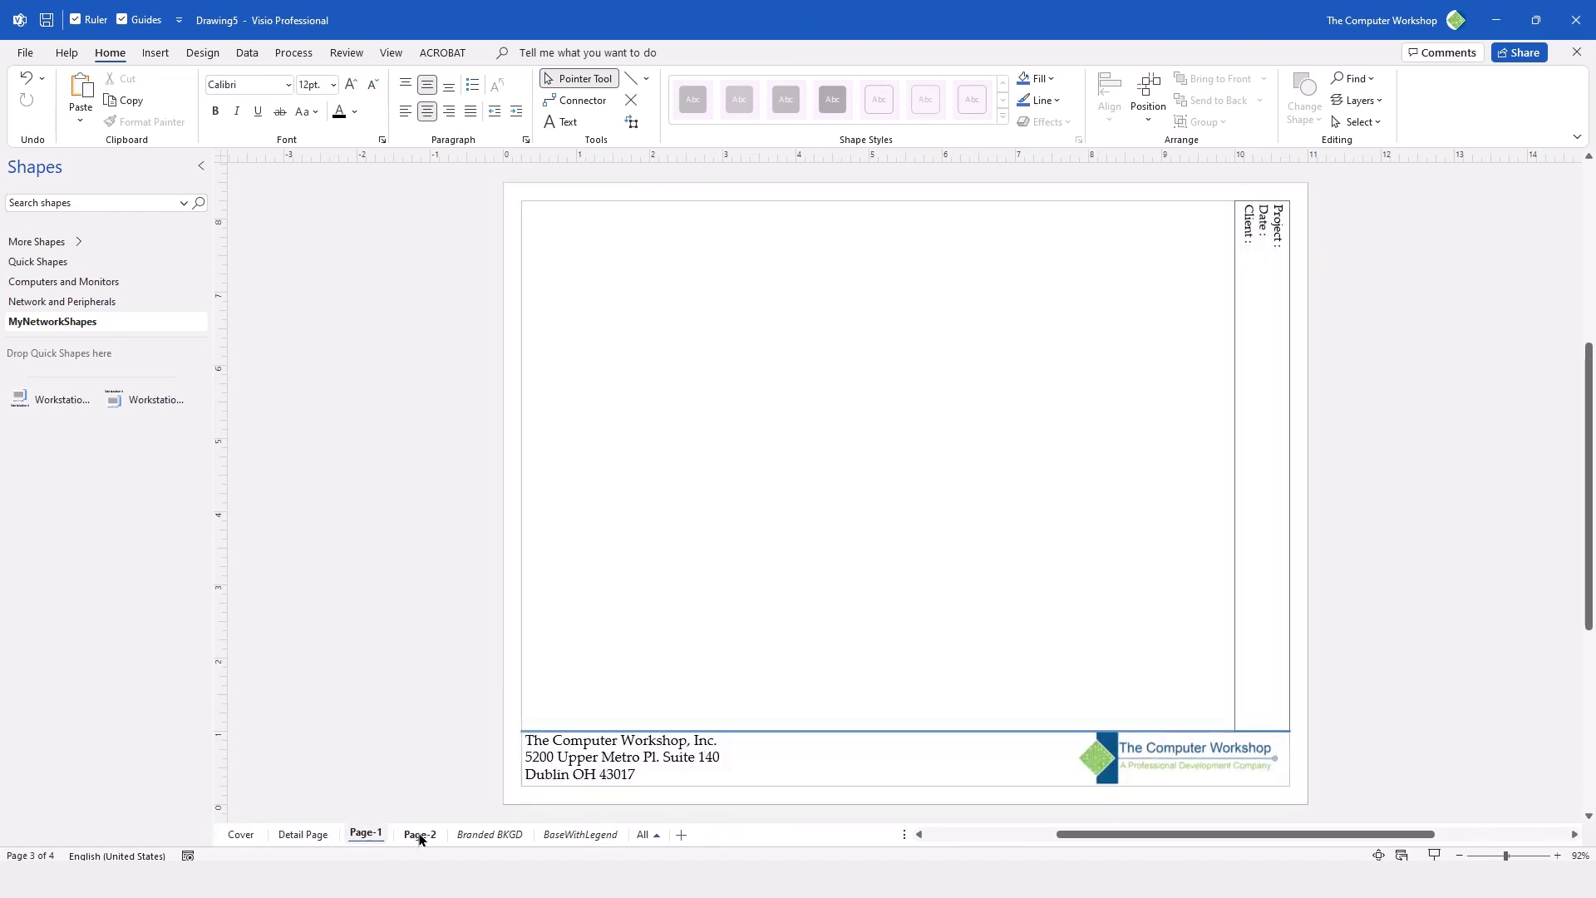
pyautogui.click(419, 835)
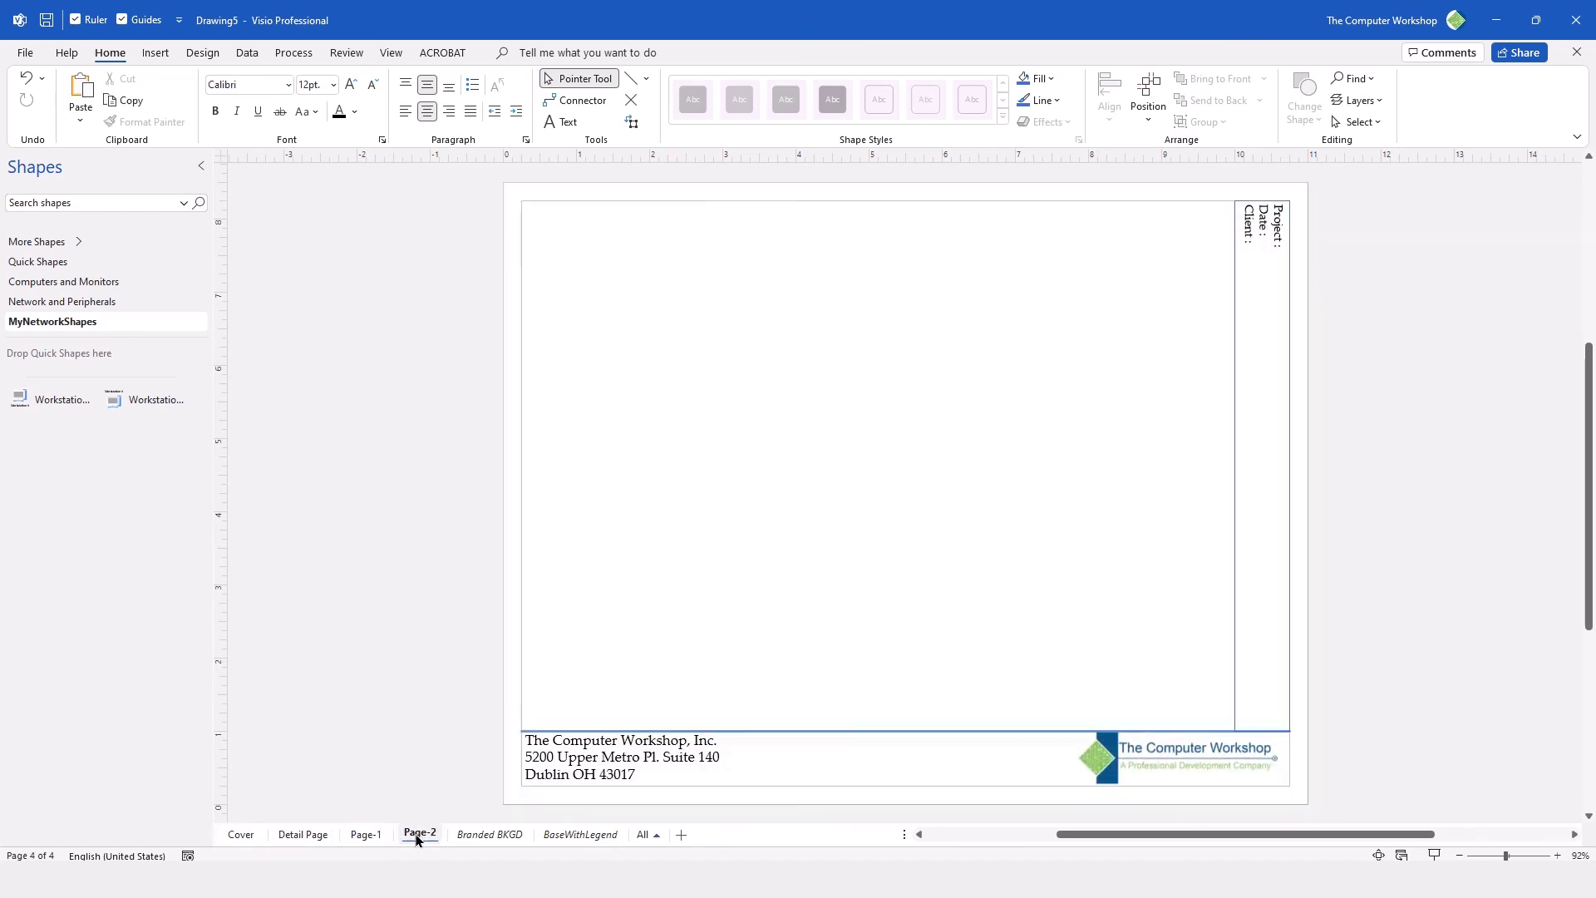
pyautogui.click(363, 835)
pyautogui.click(309, 835)
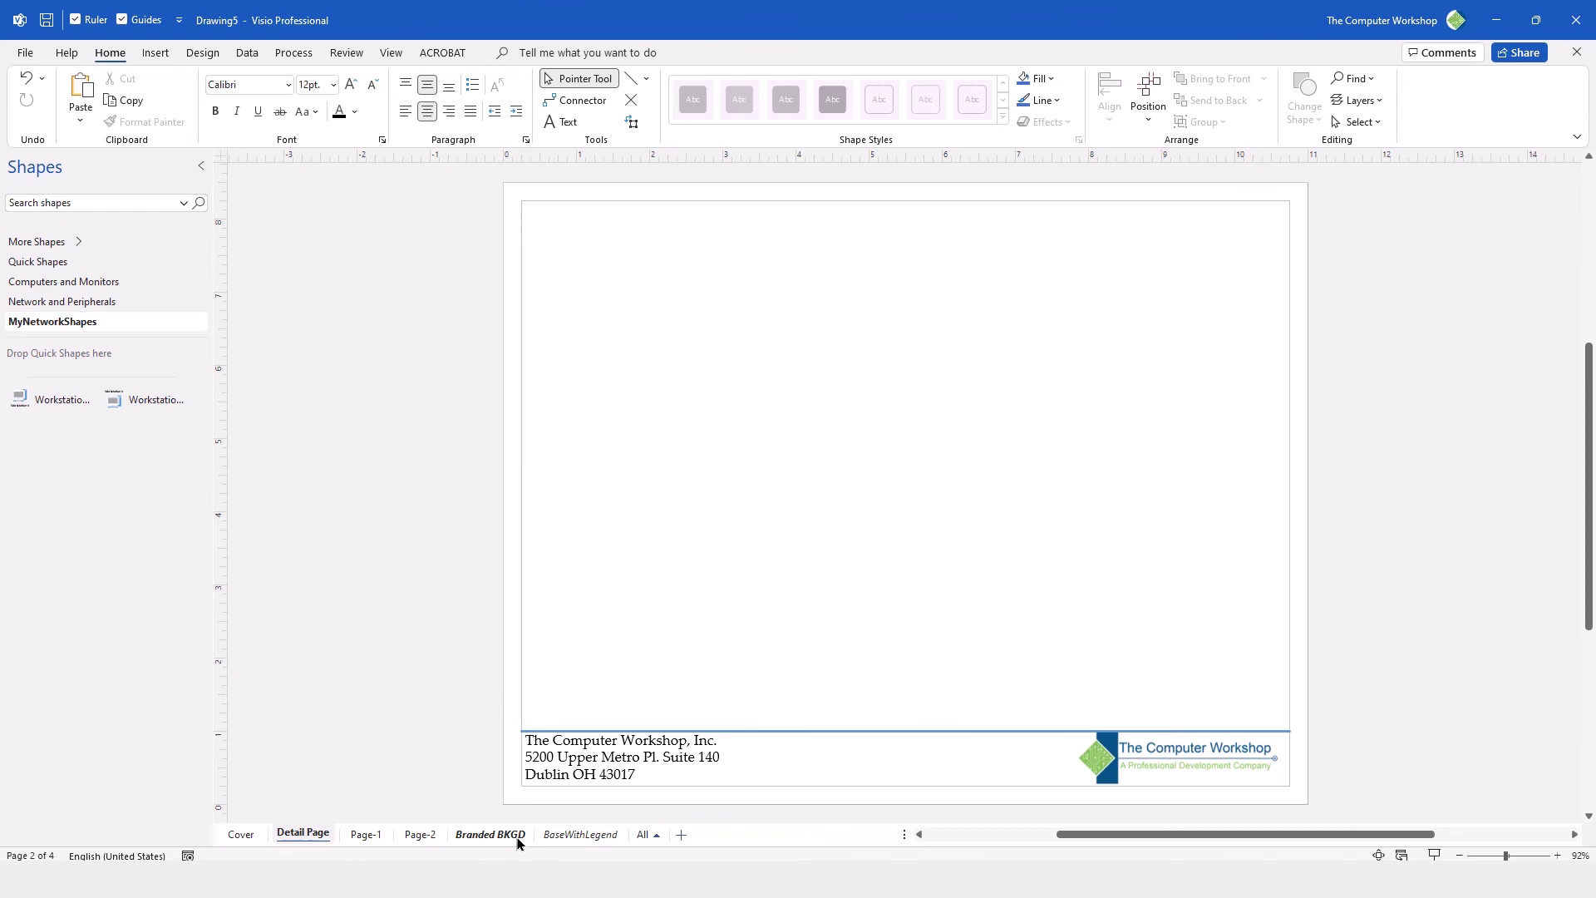
# On BaseWithLegend, shorten the Project/Date/Client legend box to 3.375 in.
pyautogui.click(562, 836)
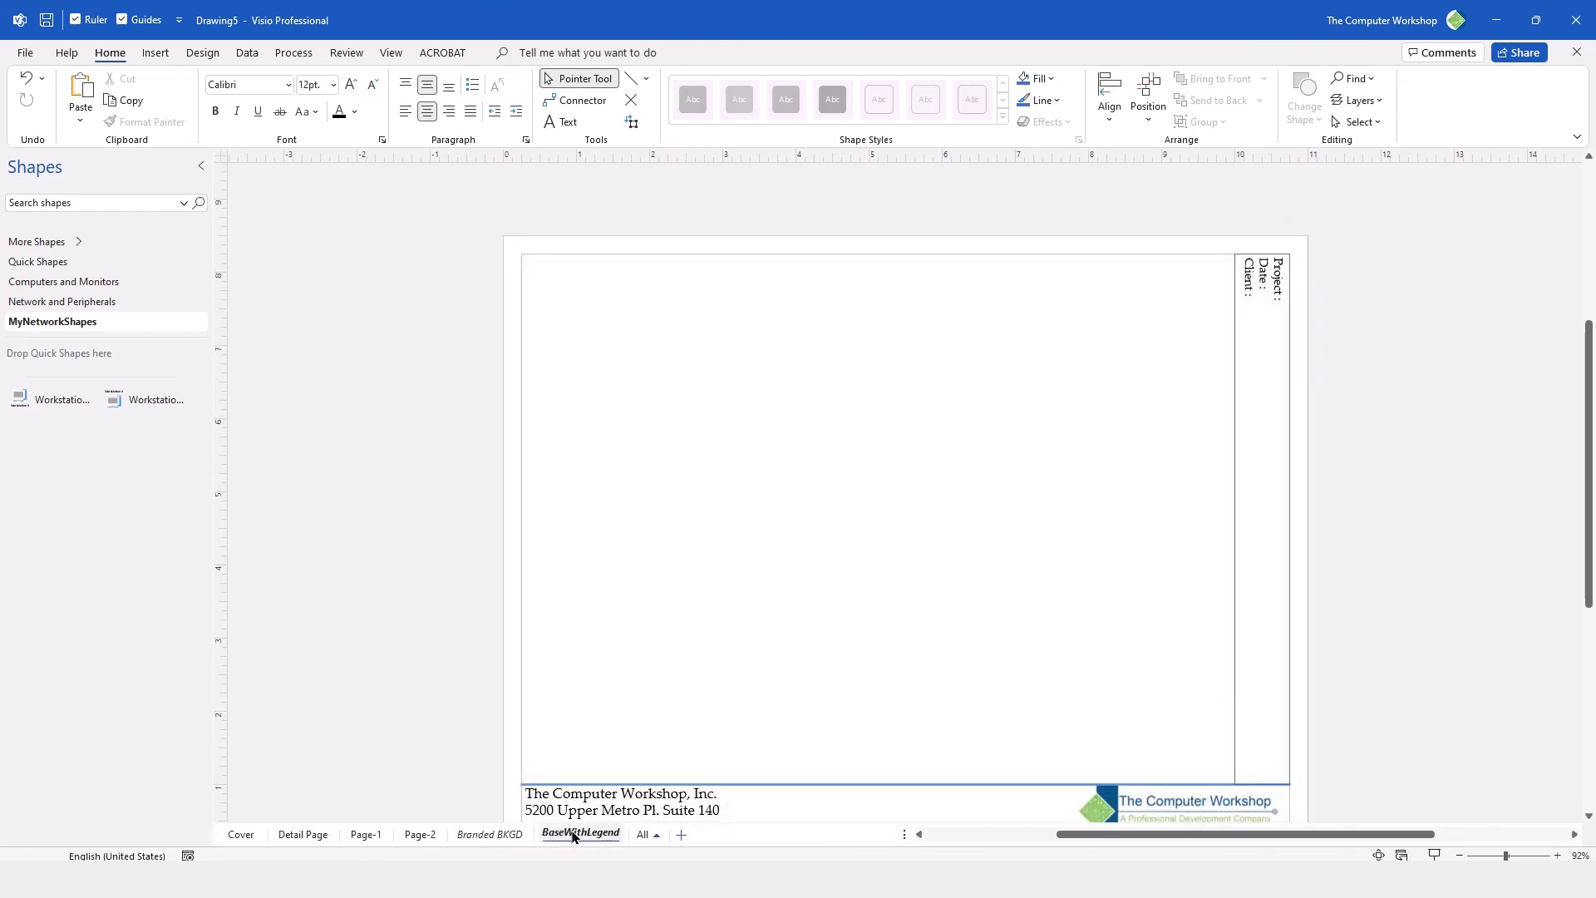
pyautogui.click(1233, 599)
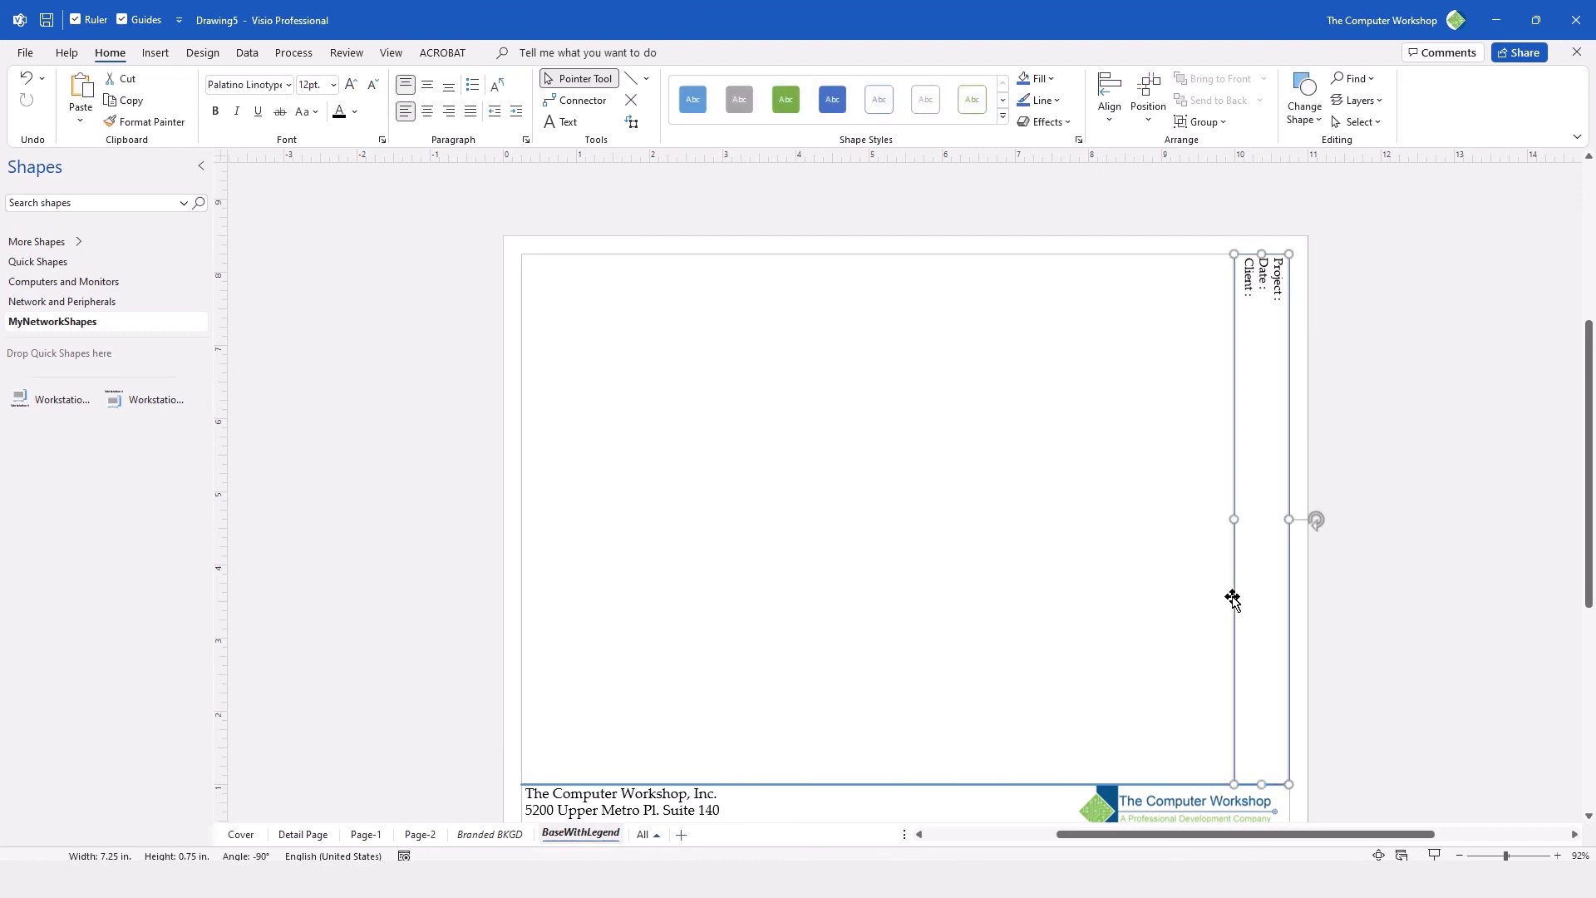
pyautogui.click(1058, 101)
pyautogui.moveTo(1262, 784); pyautogui.dragTo(1262, 501)
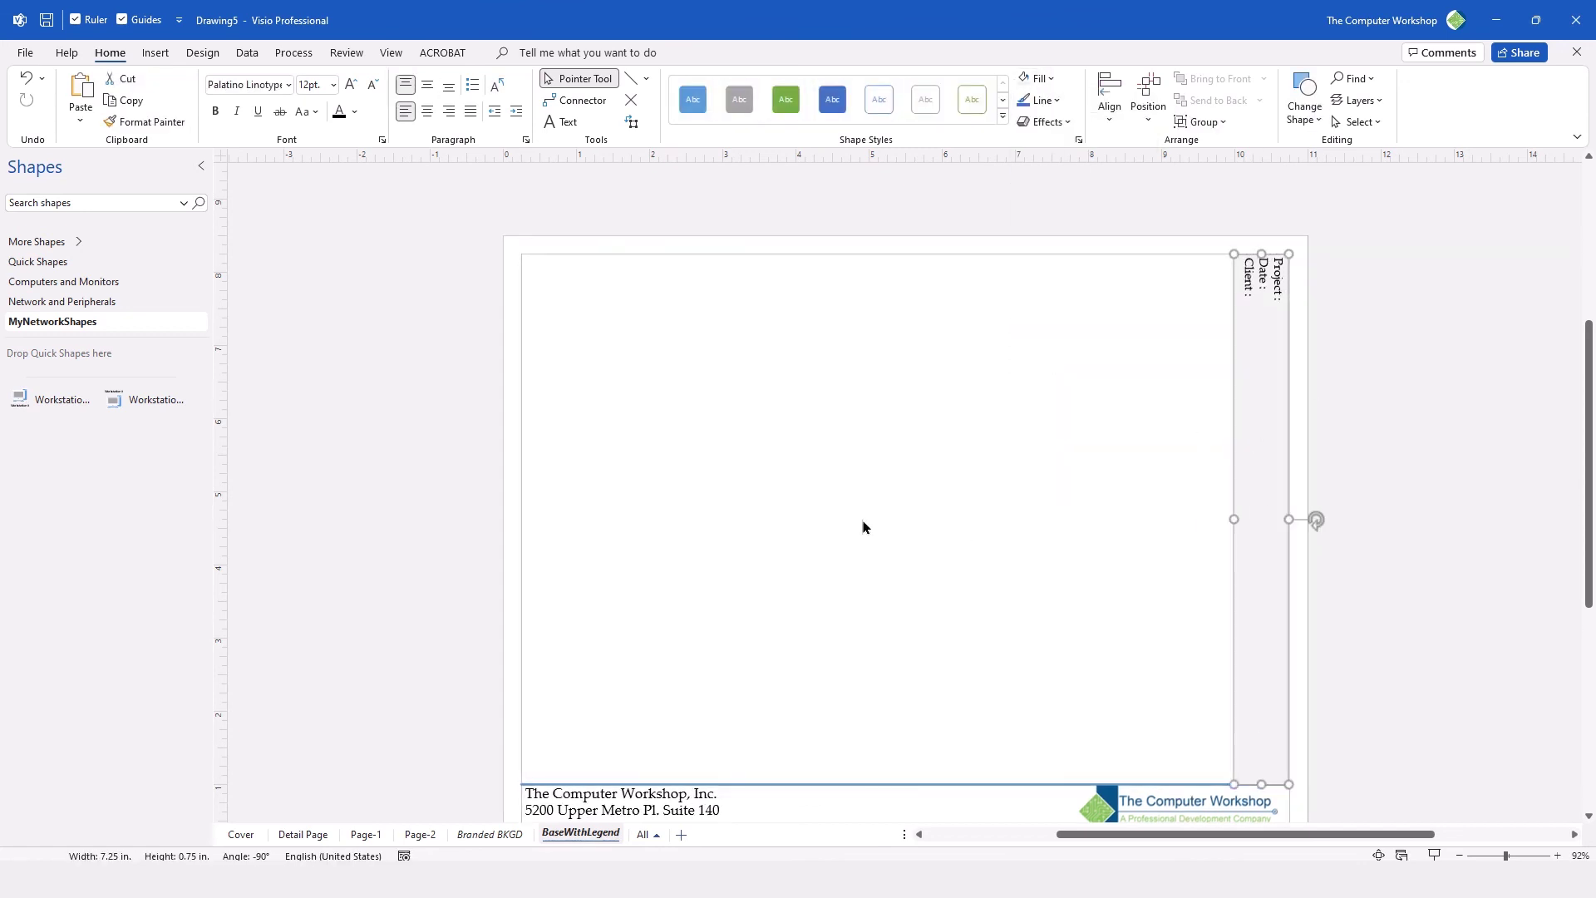
# Deselect the legend and compare Page-2 and Page-1 to confirm the shorter legend.
pyautogui.click(1048, 565)
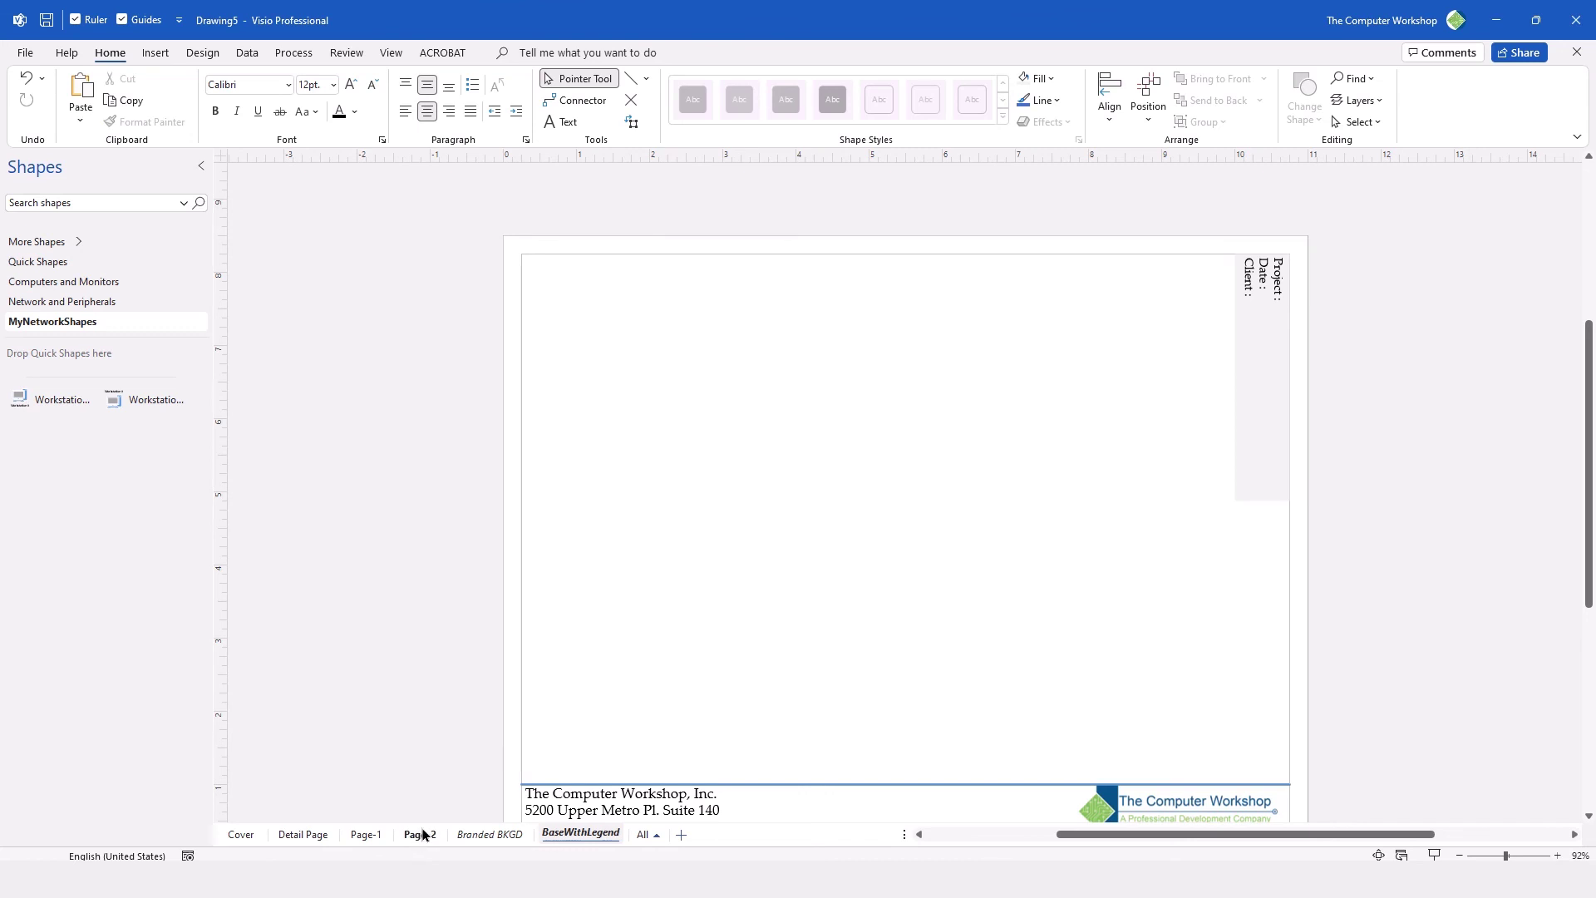
pyautogui.click(421, 834)
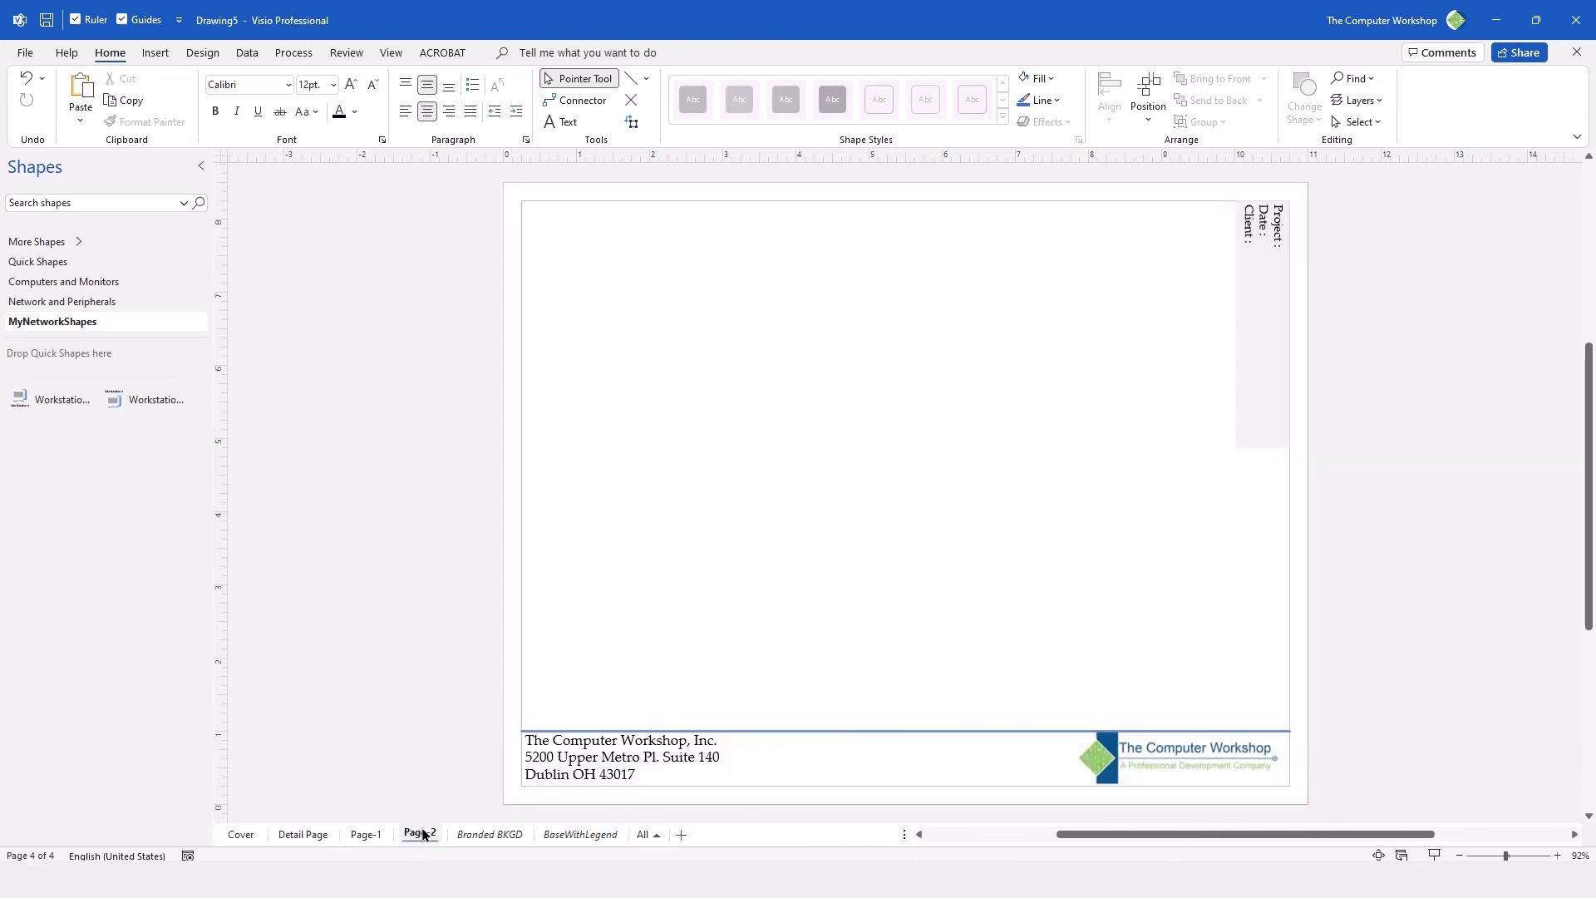
pyautogui.click(379, 836)
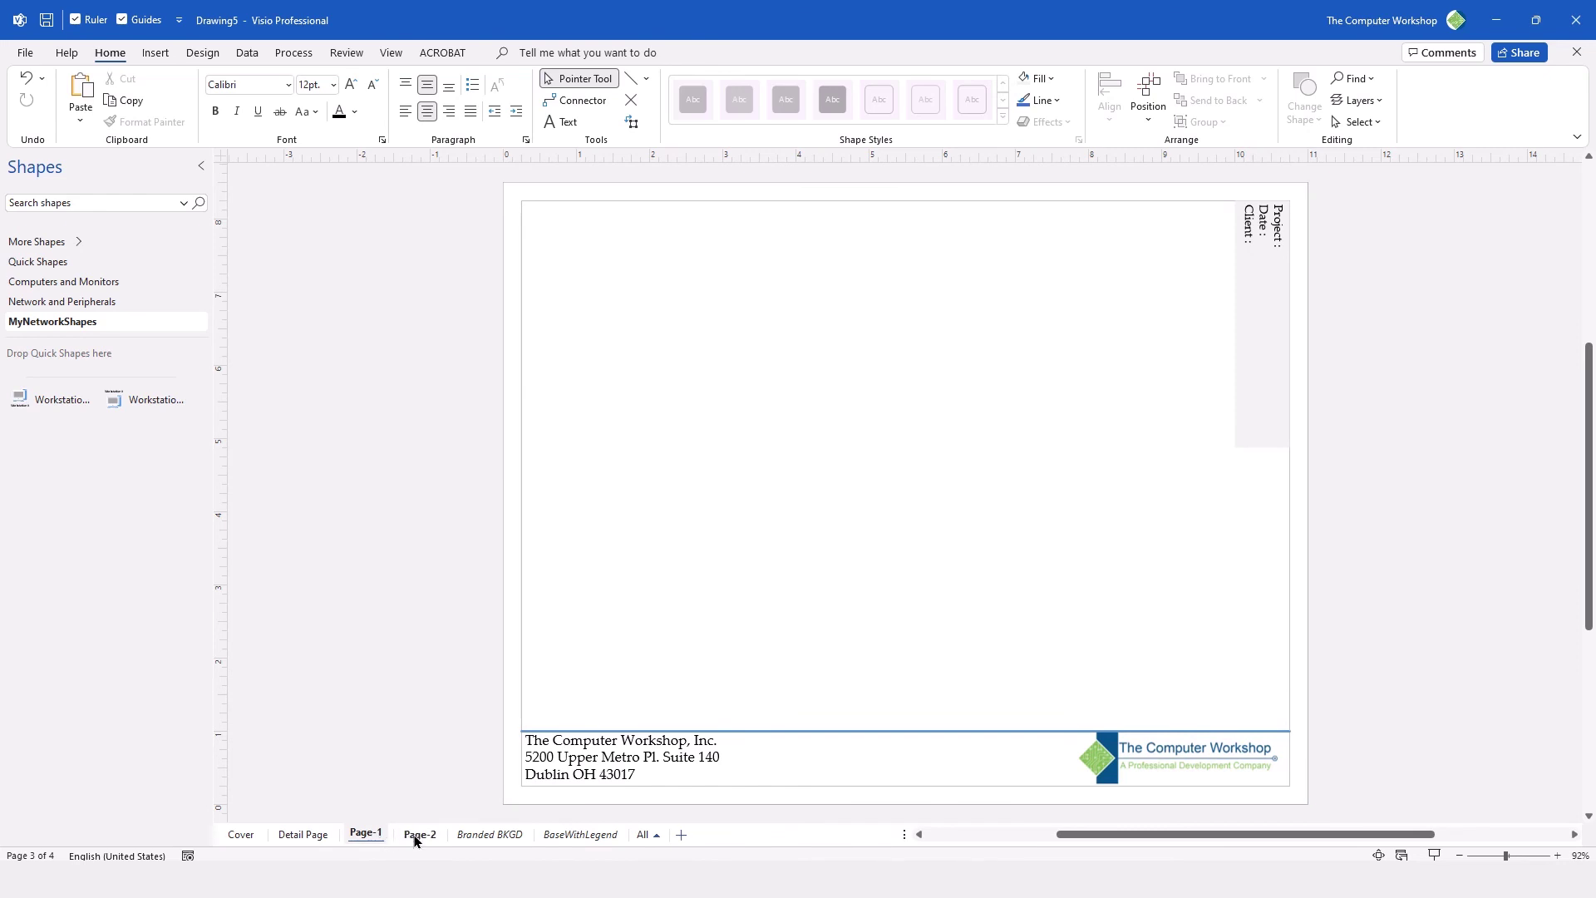
pyautogui.click(416, 836)
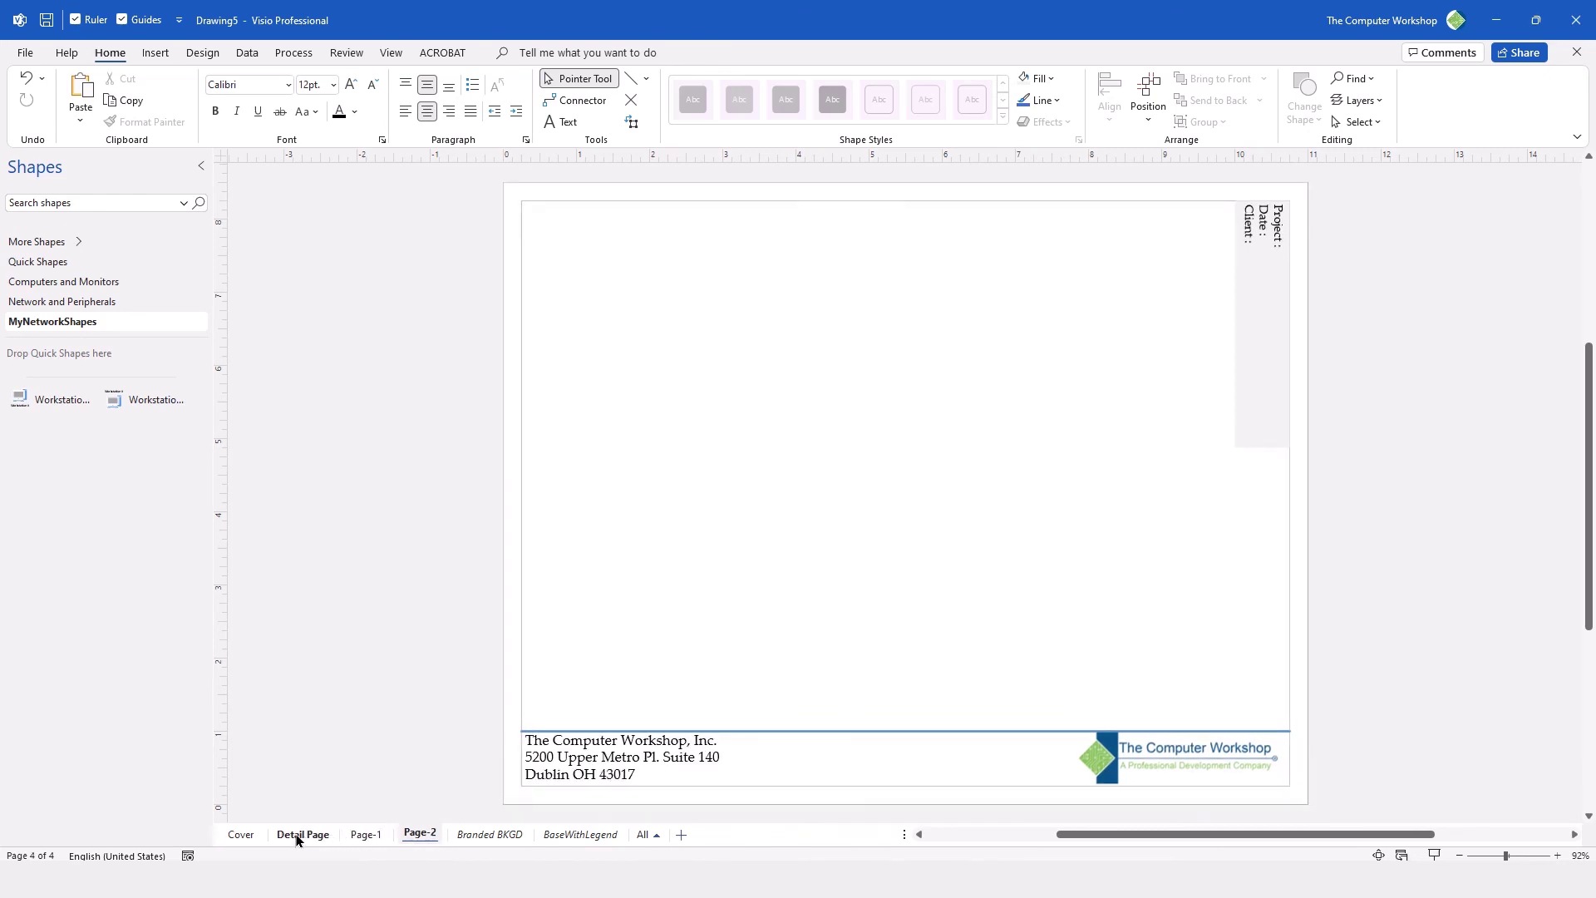